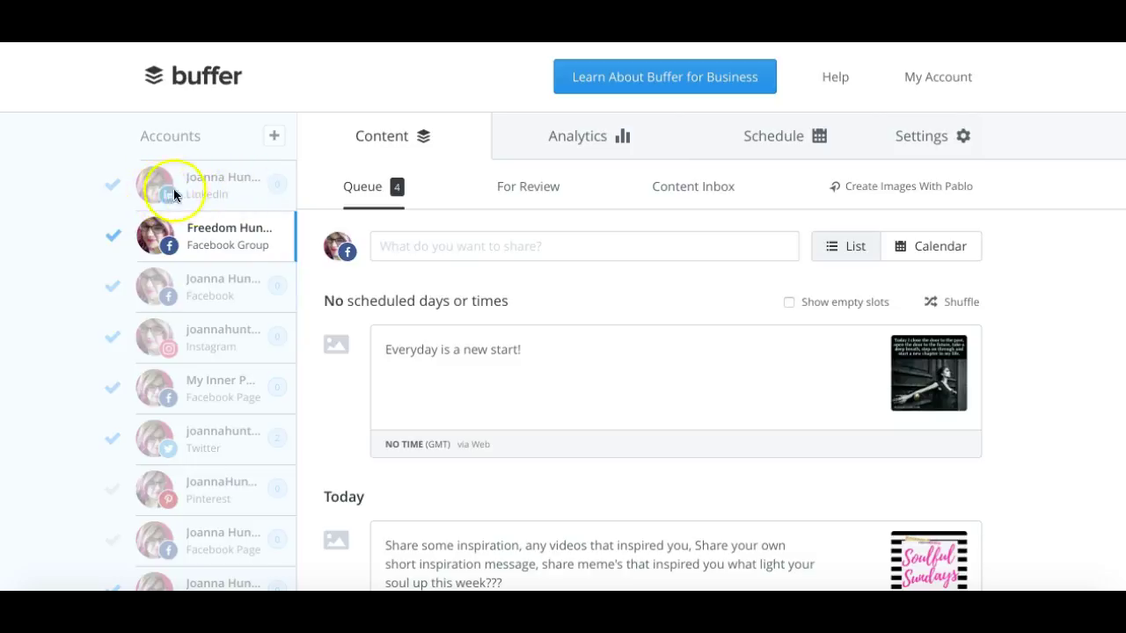
# Look through the list of connected social accounts, down to the option for connecting more profiles and the mobile app links
pyautogui.scroll(-1, 196, 421)
pyautogui.scroll(-3, 194, 421)
pyautogui.scroll(3, 194, 422)
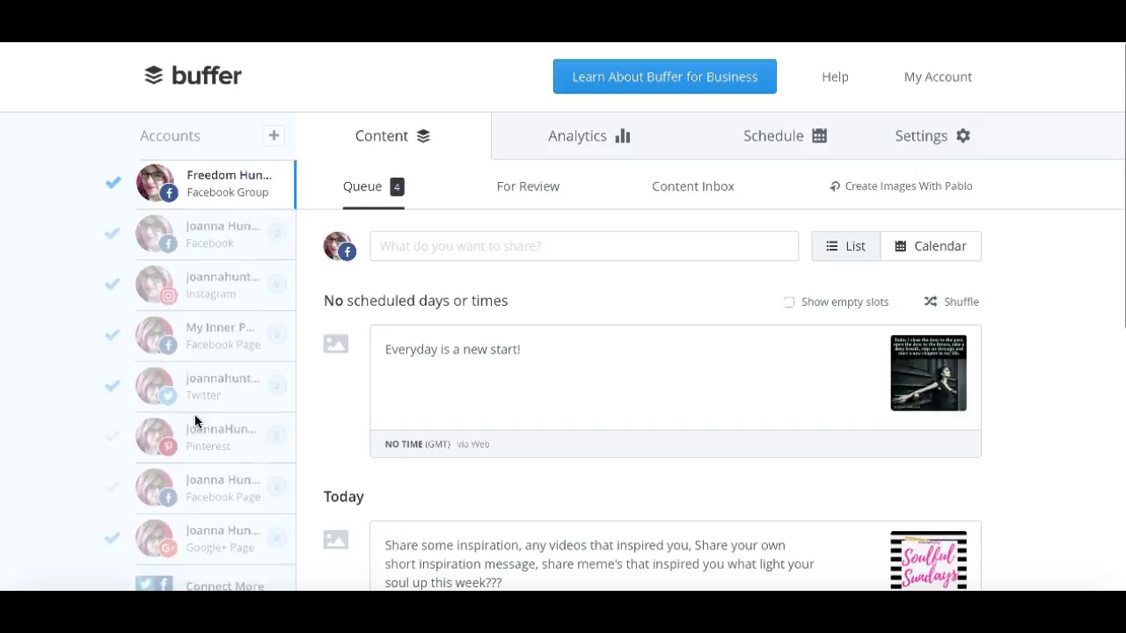
pyautogui.scroll(1, 194, 415)
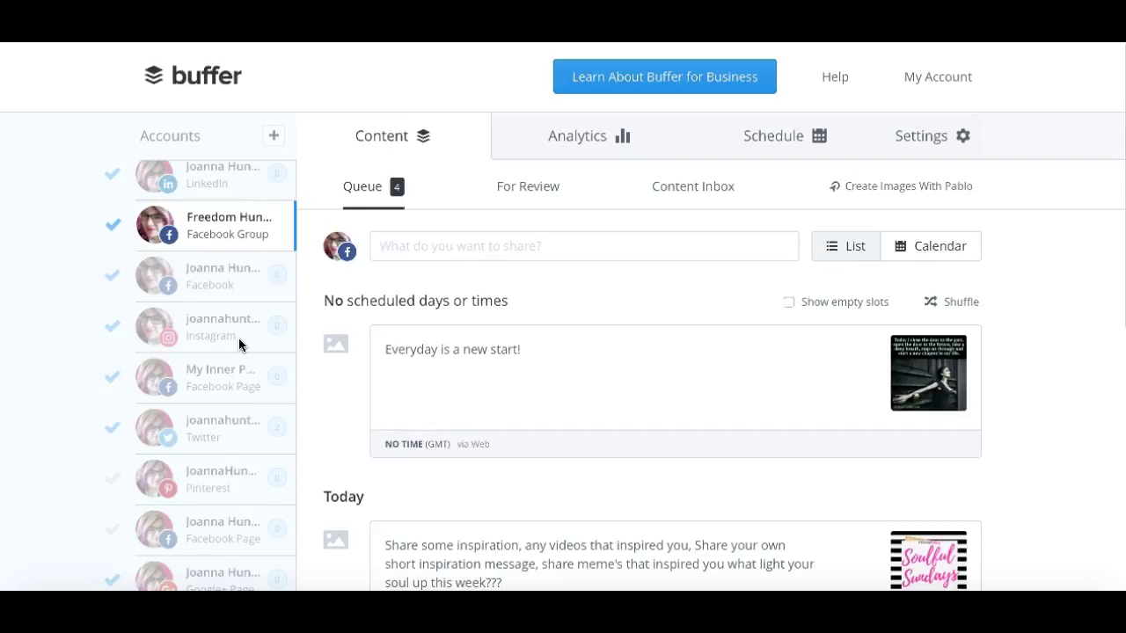
pyautogui.scroll(-3, 238, 337)
pyautogui.scroll(3, 238, 338)
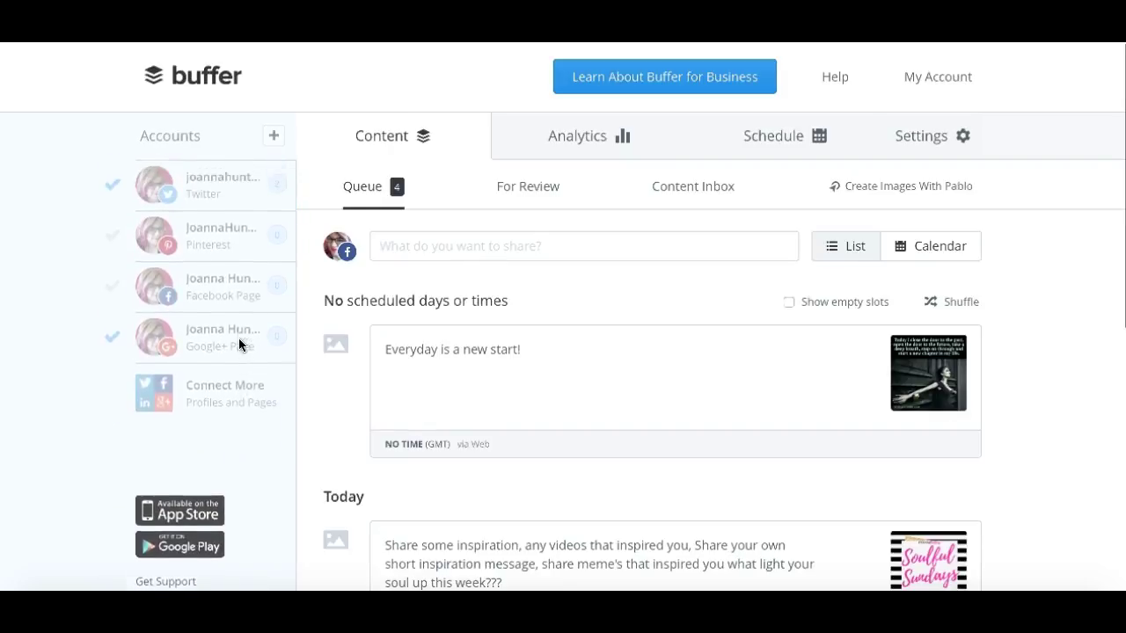
pyautogui.scroll(-3, 239, 338)
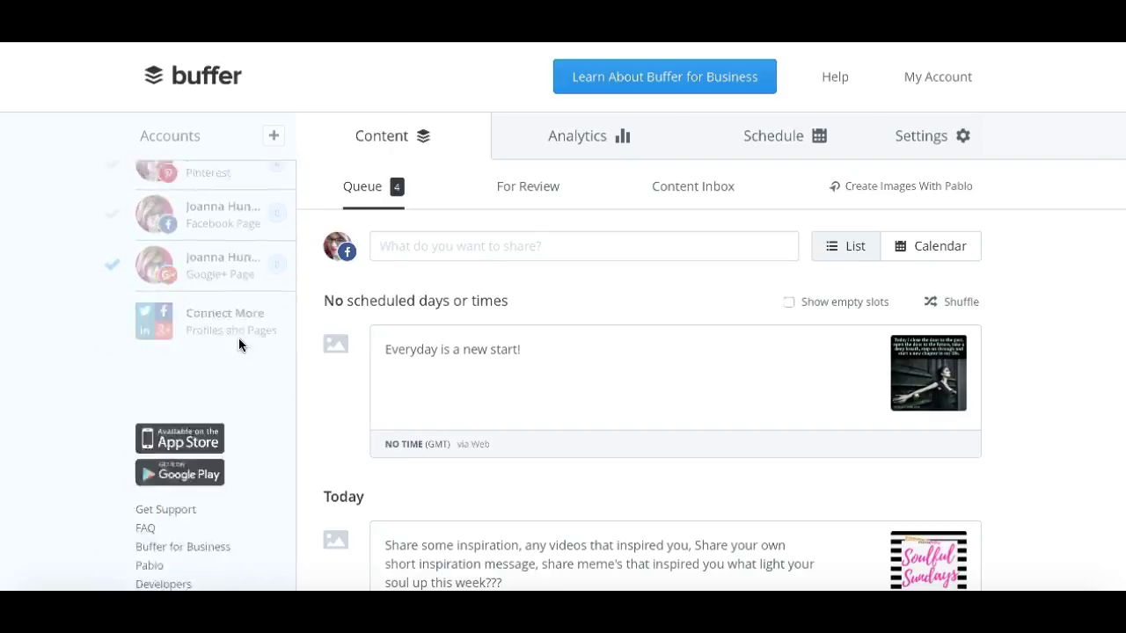
pyautogui.click(147, 340)
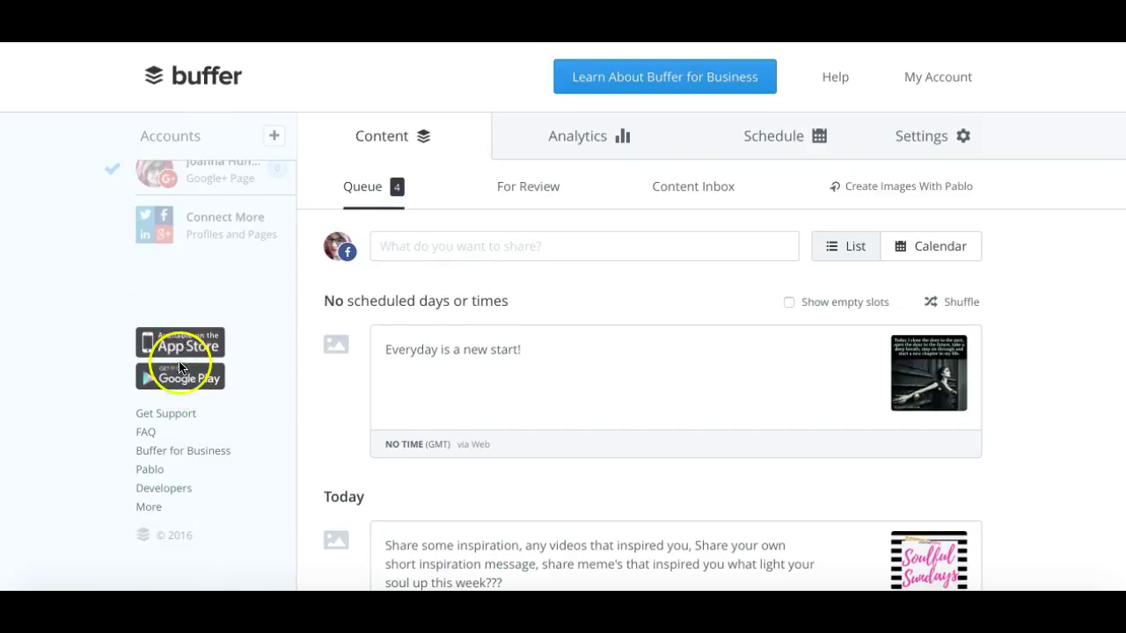
pyautogui.scroll(3, 178, 387)
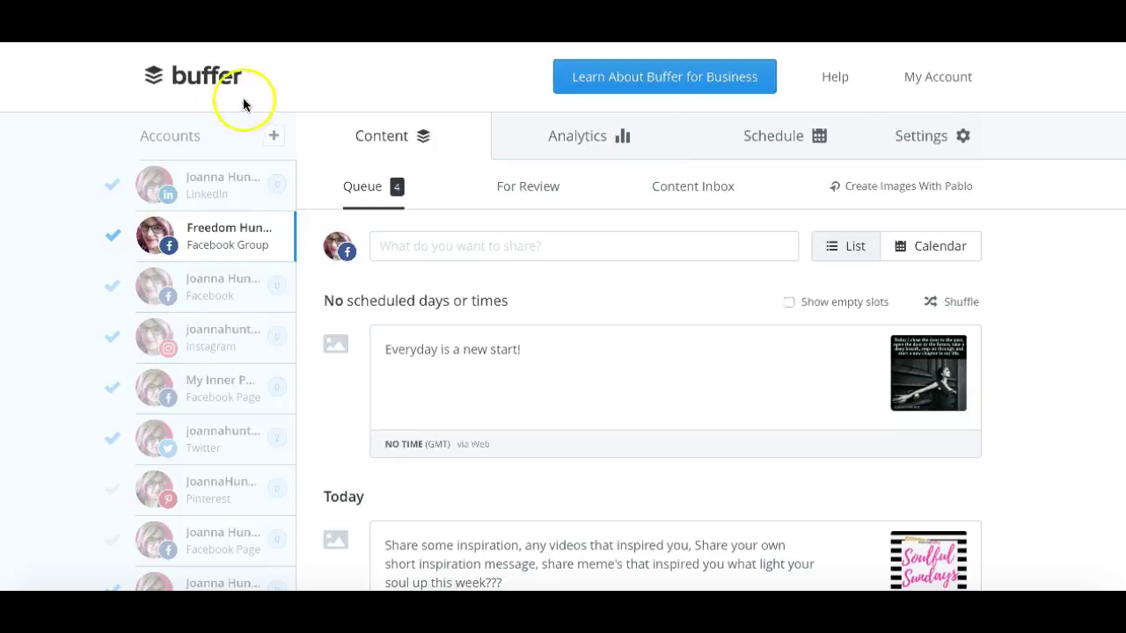
# Open the social network connection page and start connecting a Facebook profile
pyautogui.click(273, 137)
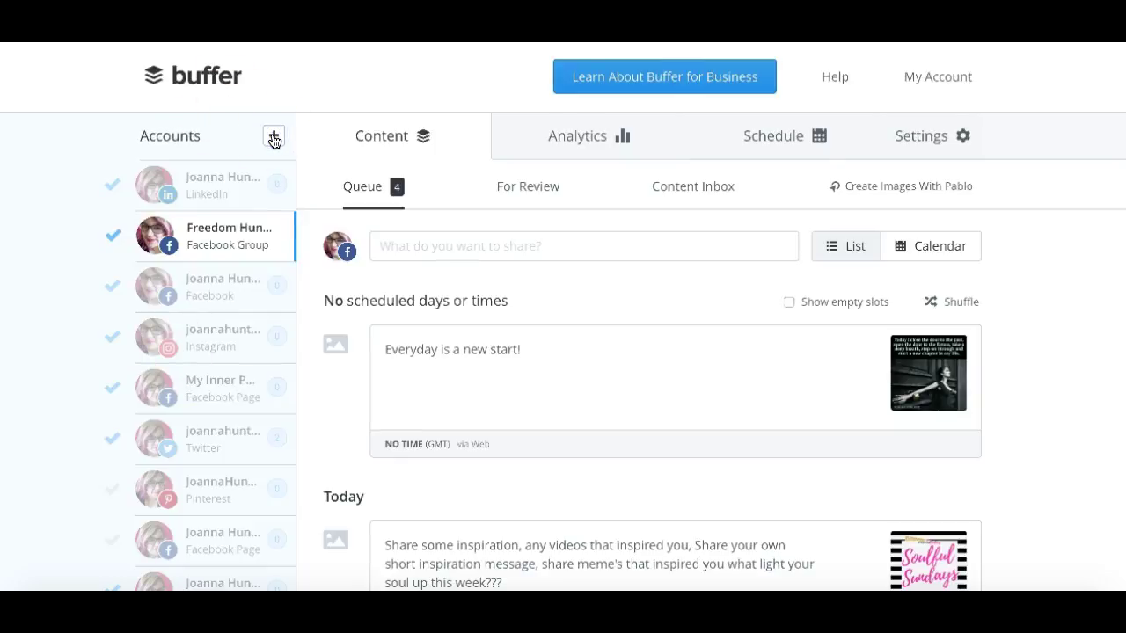
pyautogui.click(273, 138)
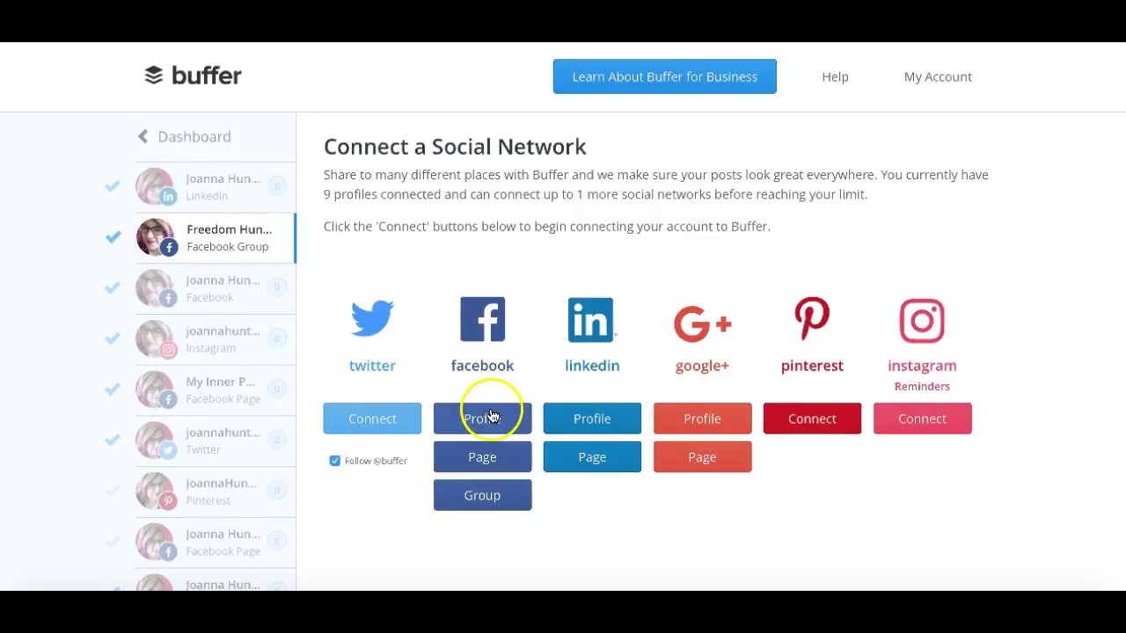
pyautogui.click(591, 459)
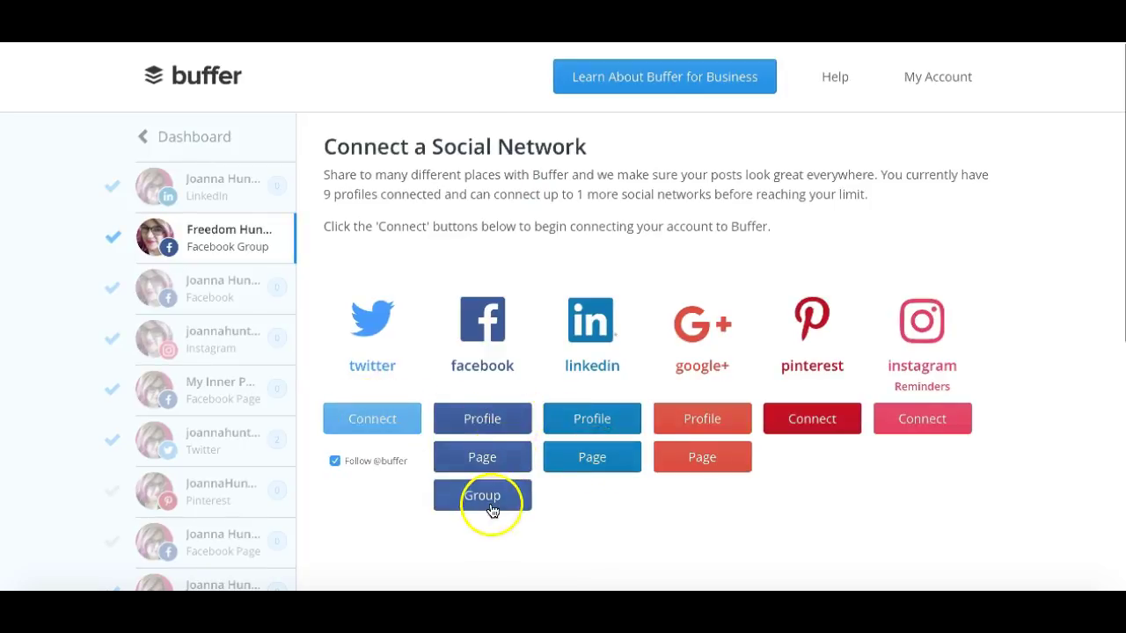
pyautogui.click(470, 420)
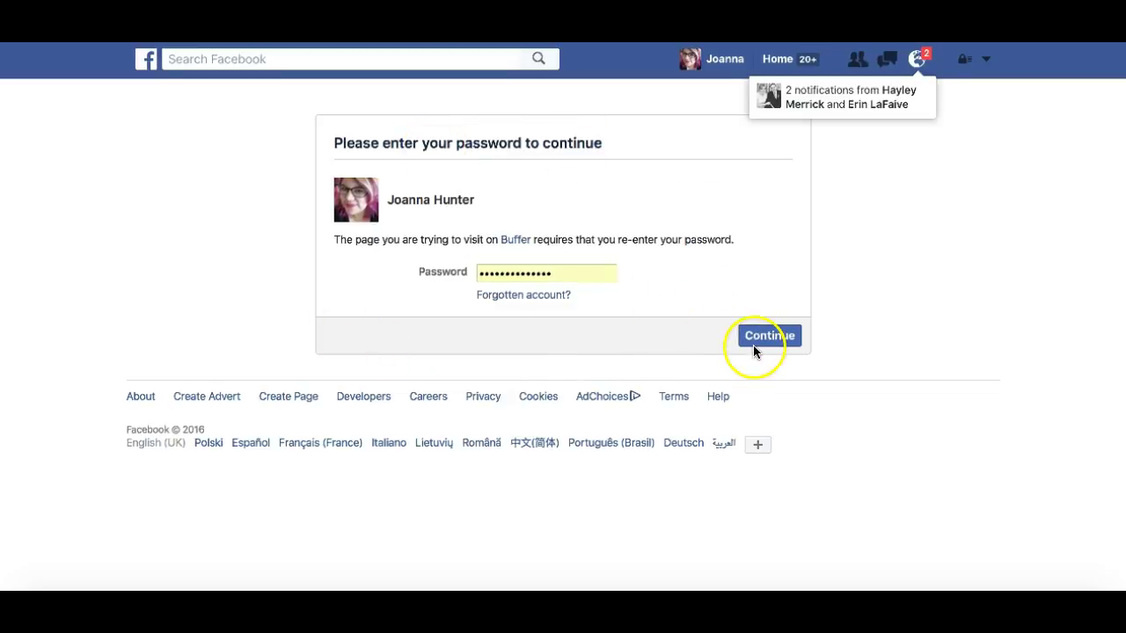
# Check the Facebook notifications, leaving the profile connection, and return to the Buffer dashboard
pyautogui.click(915, 59)
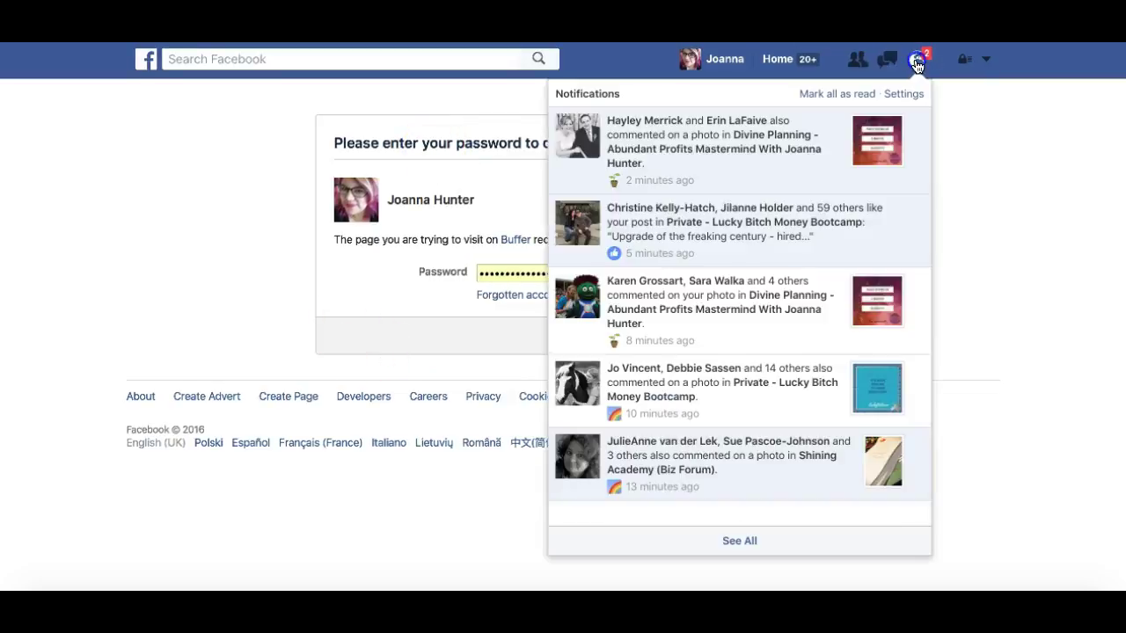
pyautogui.click(918, 61)
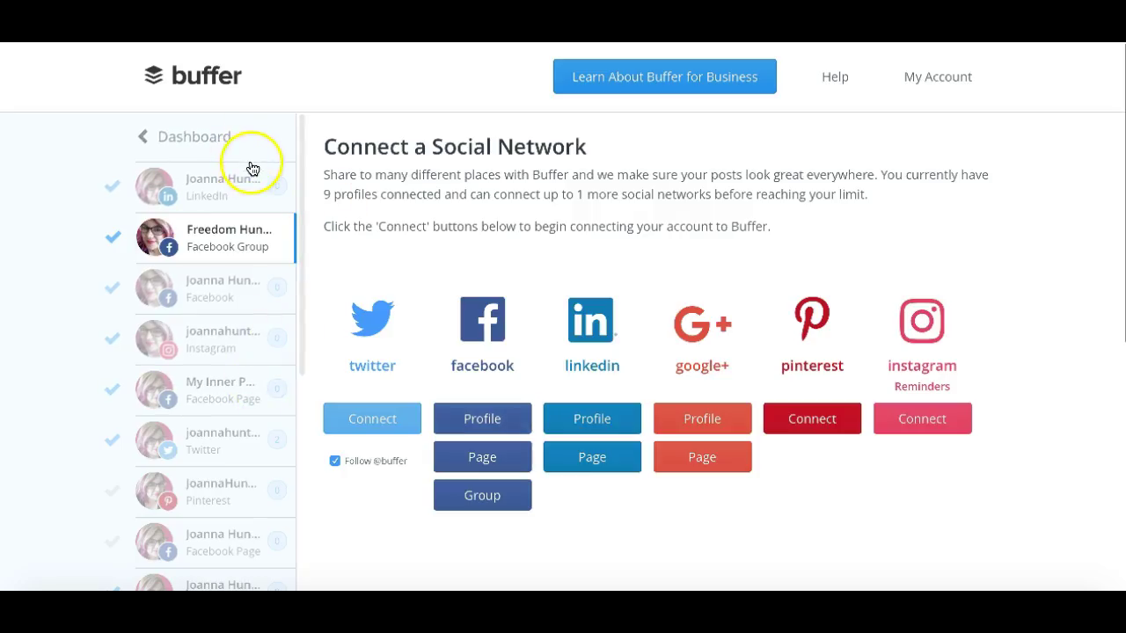
pyautogui.click(208, 139)
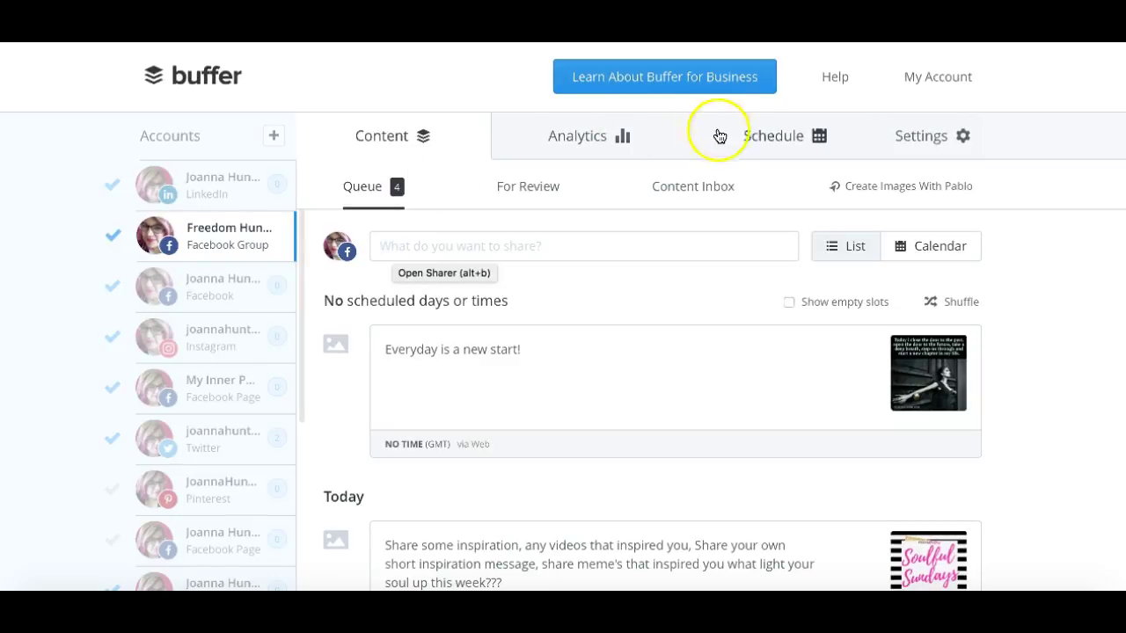
# Open the Facebook group's posting schedule and deselect Sunday through Thursday as posting days
pyautogui.click(771, 134)
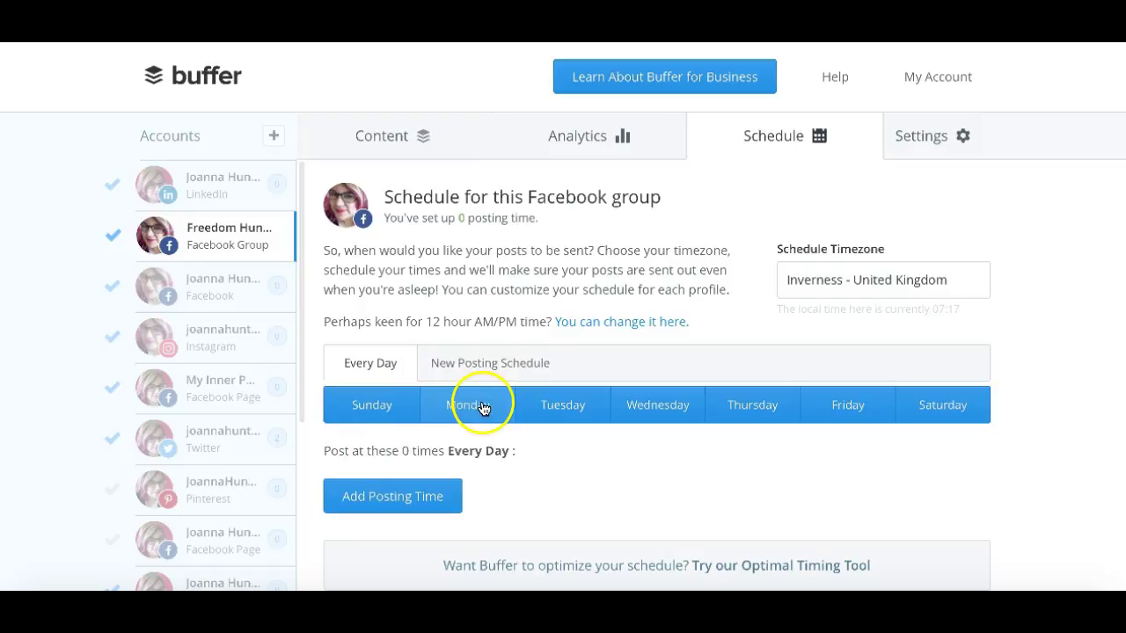
pyautogui.click(377, 407)
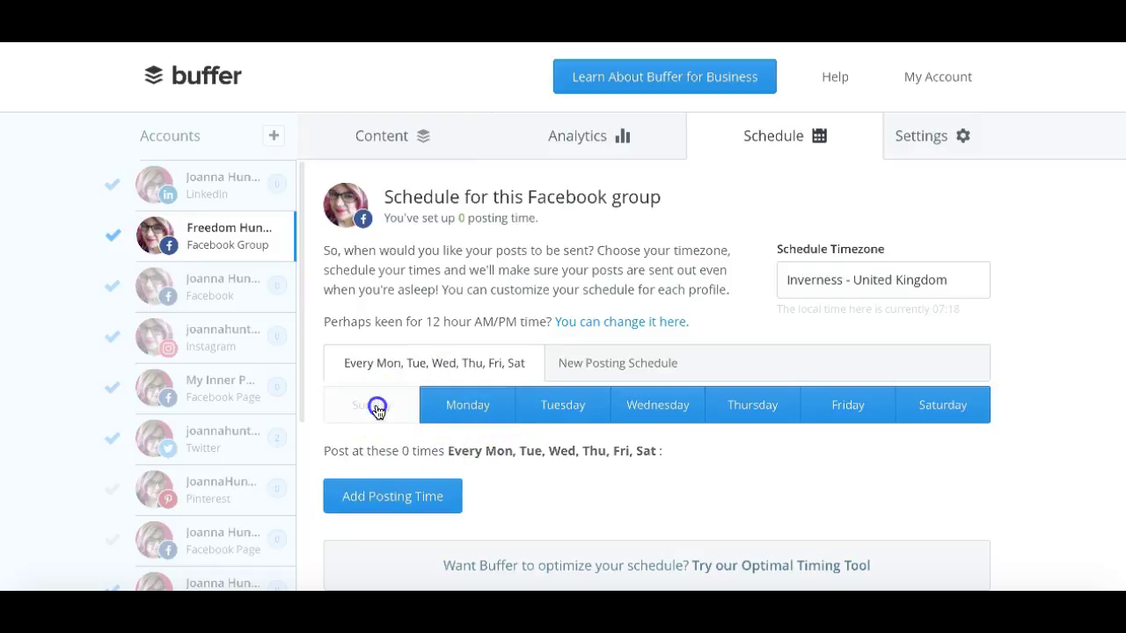
pyautogui.click(444, 409)
pyautogui.click(552, 414)
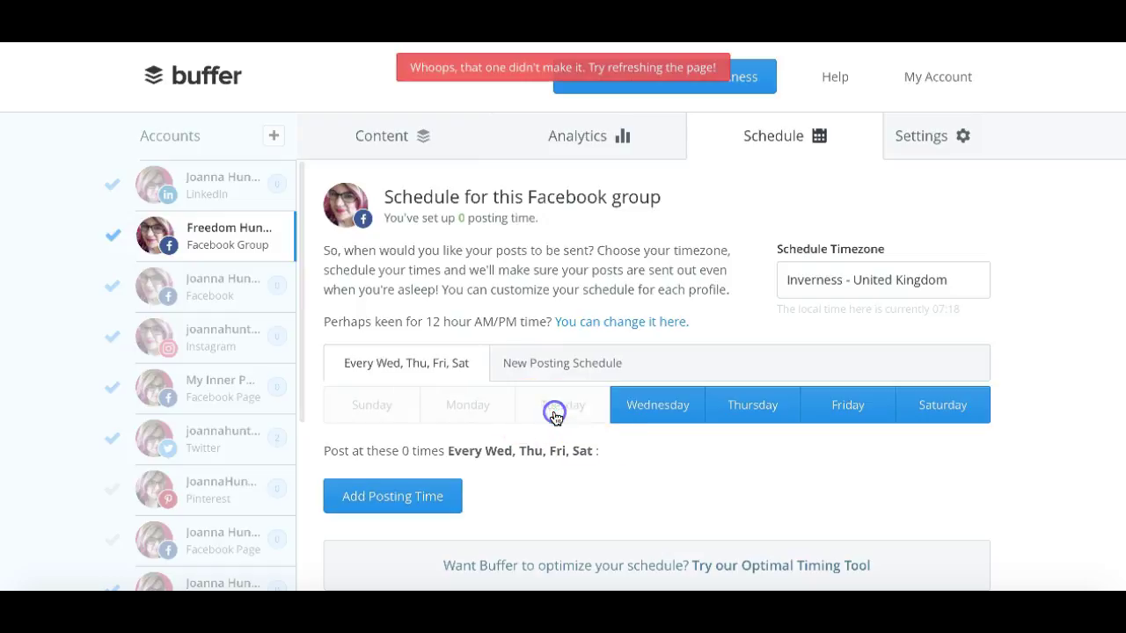
pyautogui.click(641, 423)
pyautogui.click(733, 422)
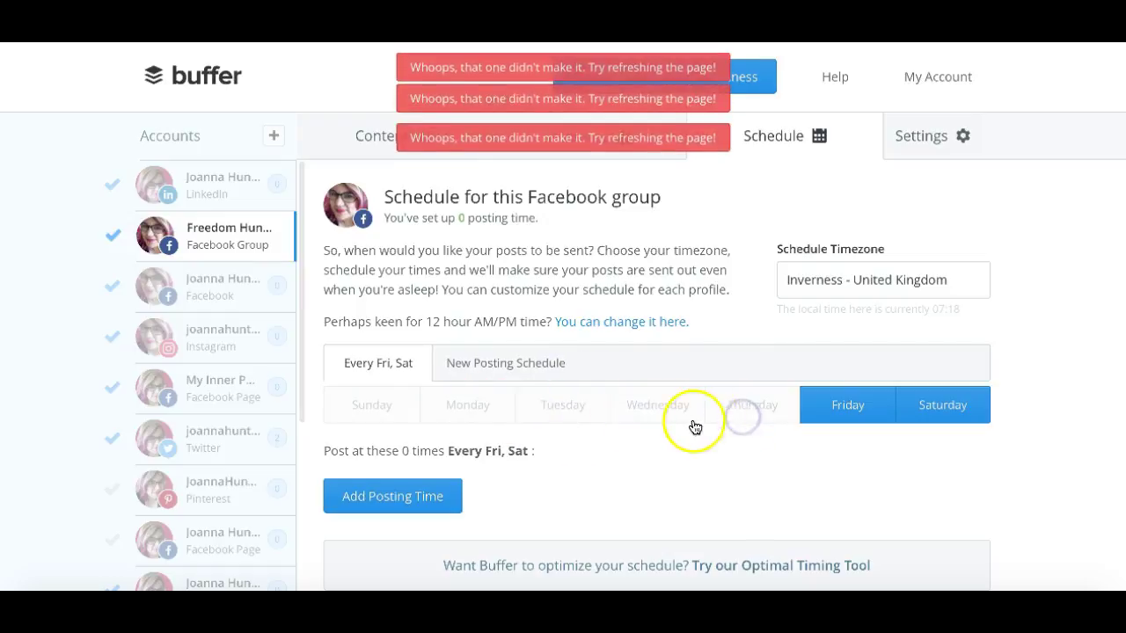
# Reselect Thursday, Wednesday, Tuesday, Monday and Sunday so the group's posting schedule covers every day
pyautogui.click(728, 418)
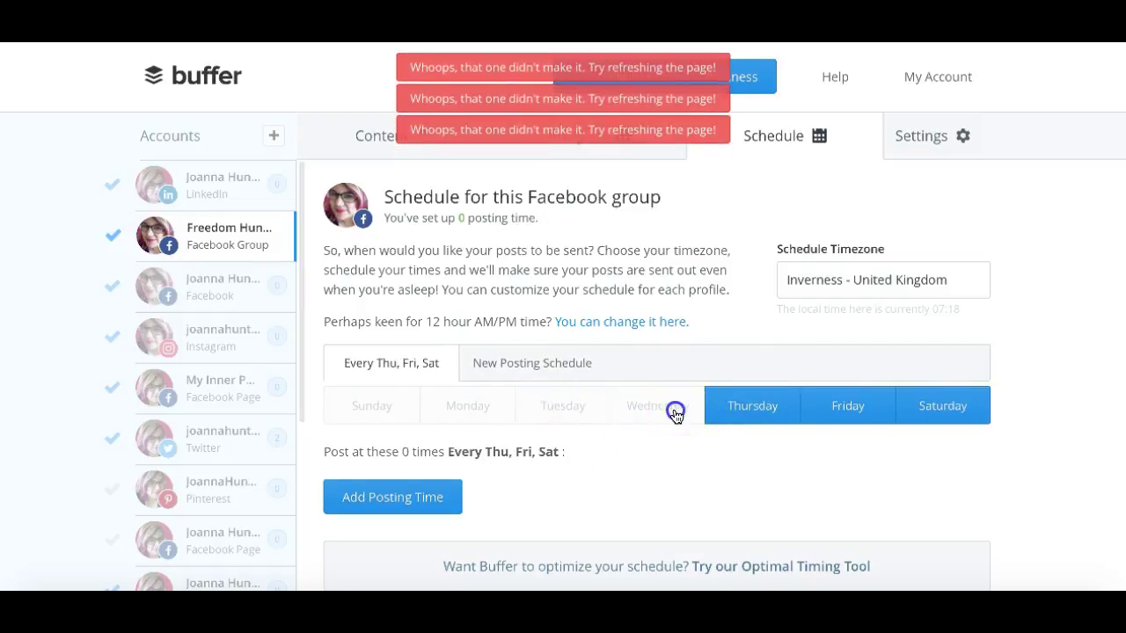
pyautogui.click(674, 408)
pyautogui.click(577, 411)
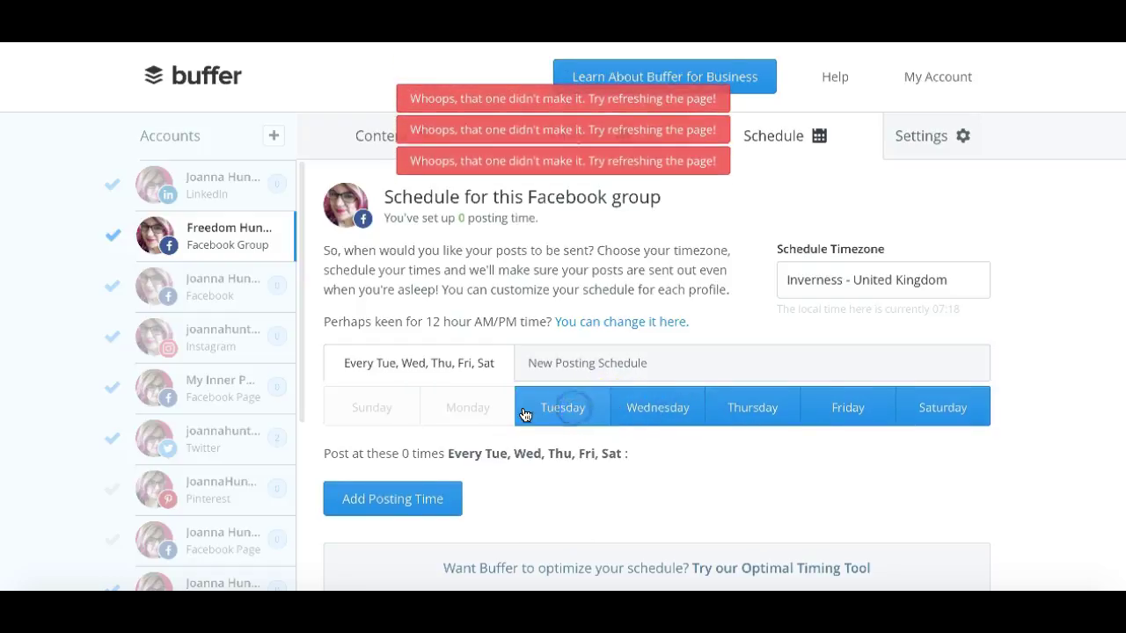
pyautogui.click(484, 408)
pyautogui.click(394, 417)
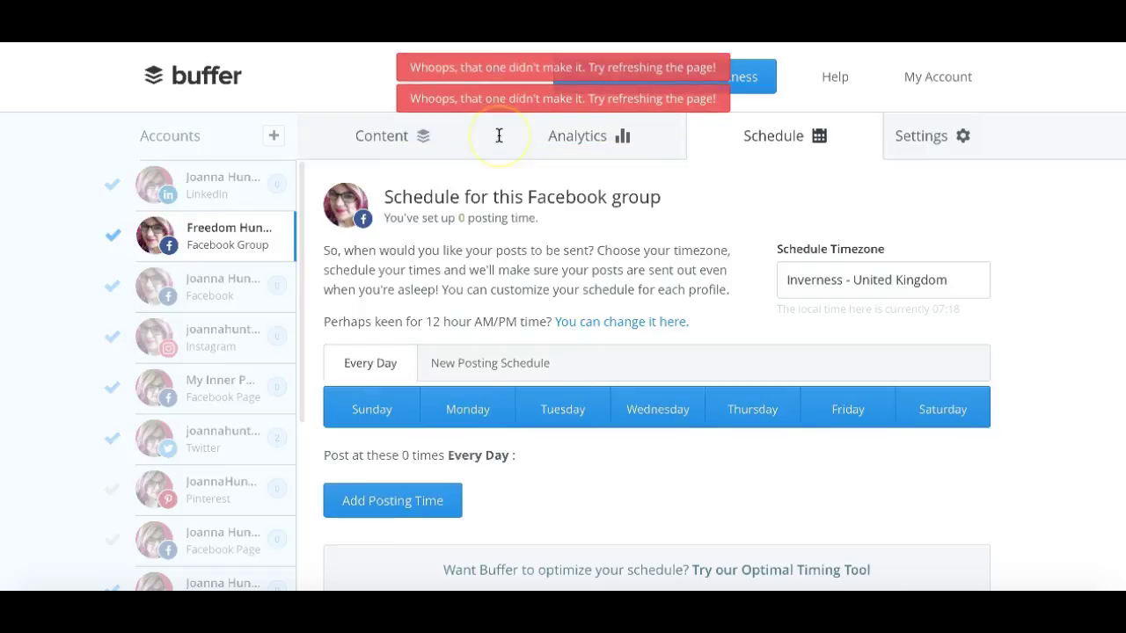
# Add an 11:51 posting time to the Facebook group's every-day schedule
pyautogui.click(398, 508)
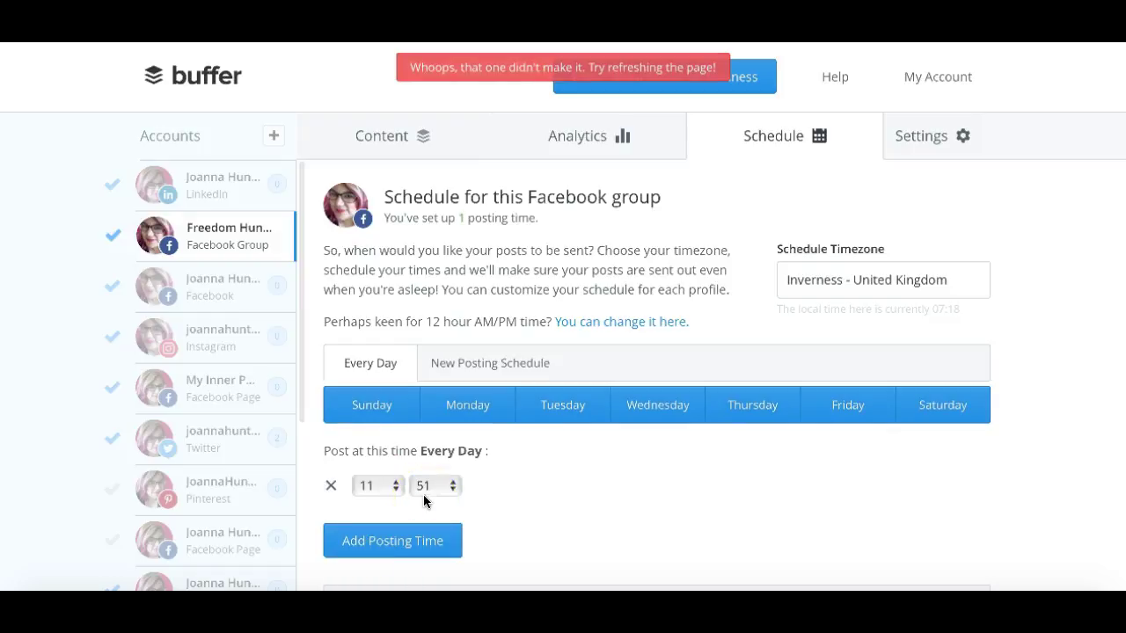
pyautogui.click(399, 498)
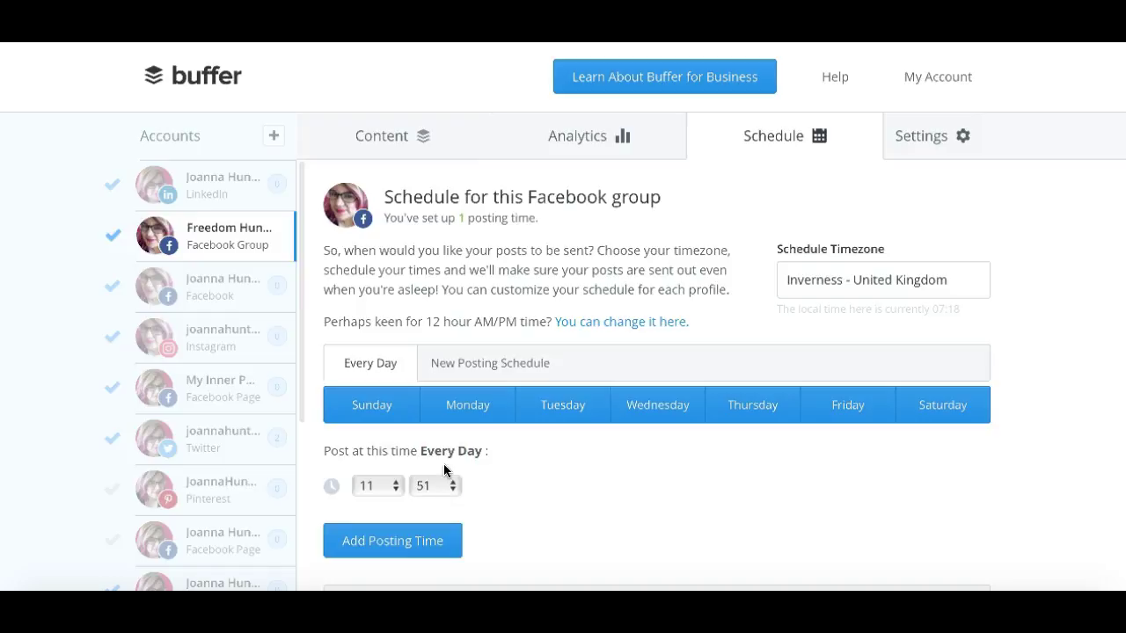
pyautogui.click(371, 490)
pyautogui.click(454, 503)
# Remove the 11:51 posting time from the Facebook group's every-day schedule
pyautogui.click(333, 489)
pyautogui.click(477, 498)
pyautogui.scroll(-2, 477, 498)
pyautogui.scroll(-1, 477, 500)
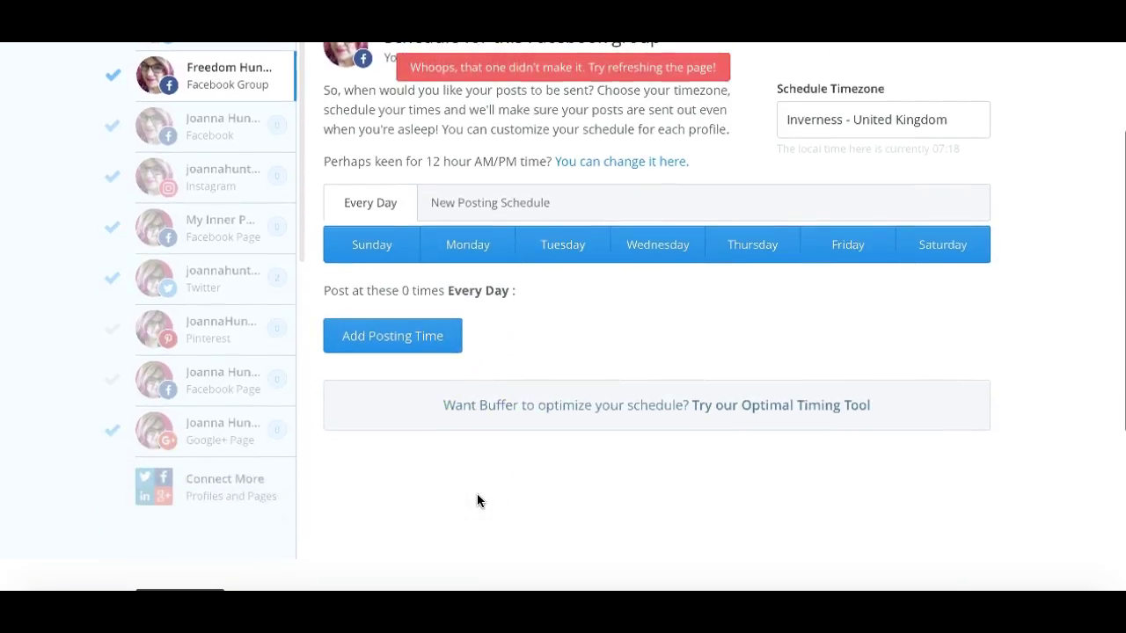
# Open the Facebook group's content queue and start composing a new post
pyautogui.scroll(3, 476, 501)
pyautogui.scroll(3, 477, 500)
pyautogui.click(136, 226)
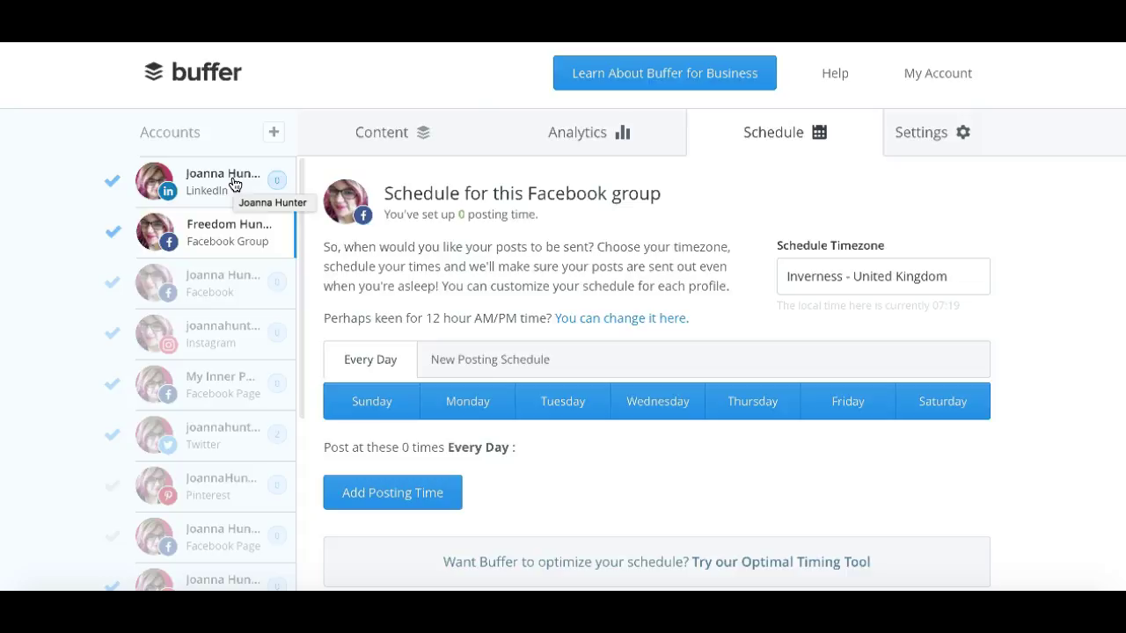
pyautogui.click(392, 133)
pyautogui.click(413, 242)
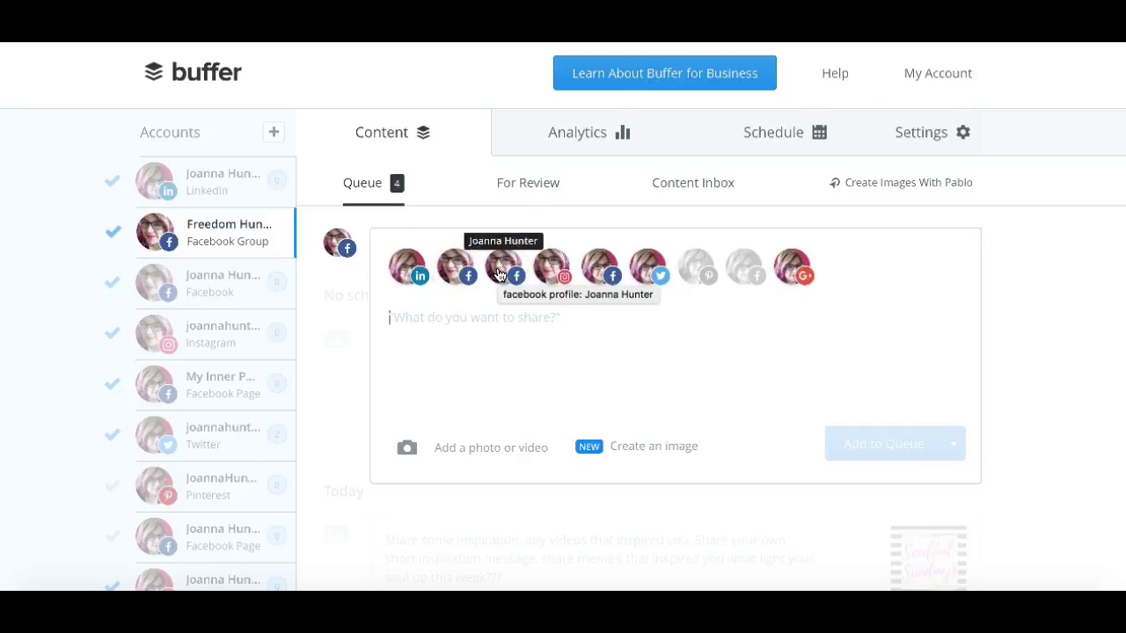
# Go through the new post's target profiles and include the deselected Facebook page, leaving Pinterest out
pyautogui.click(552, 265)
pyautogui.click(601, 266)
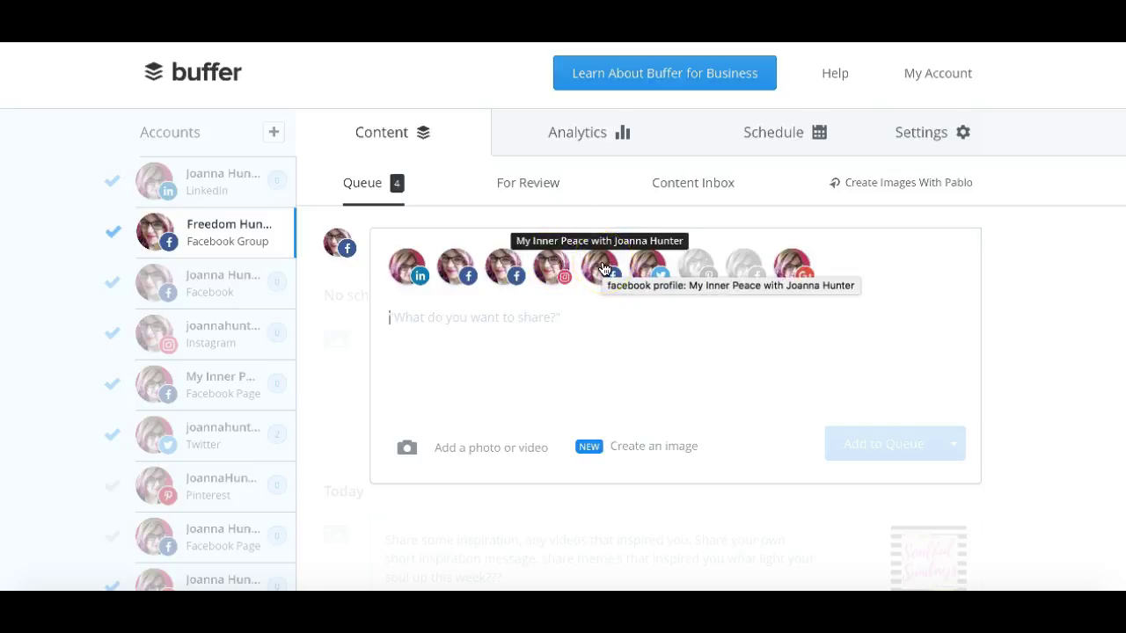
pyautogui.click(647, 265)
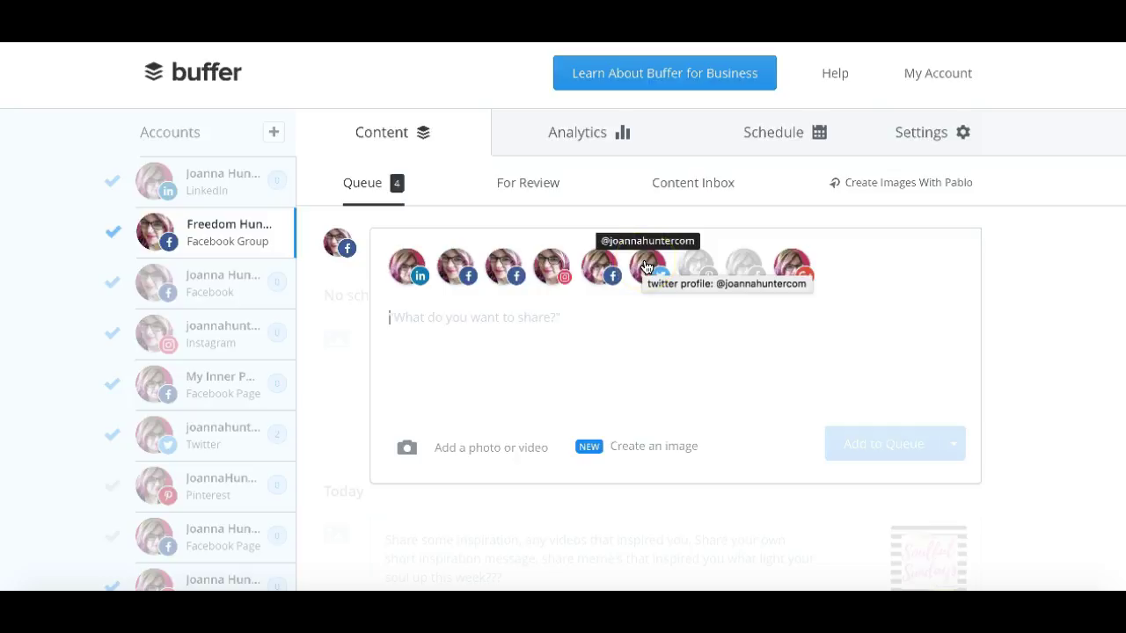
pyautogui.click(705, 268)
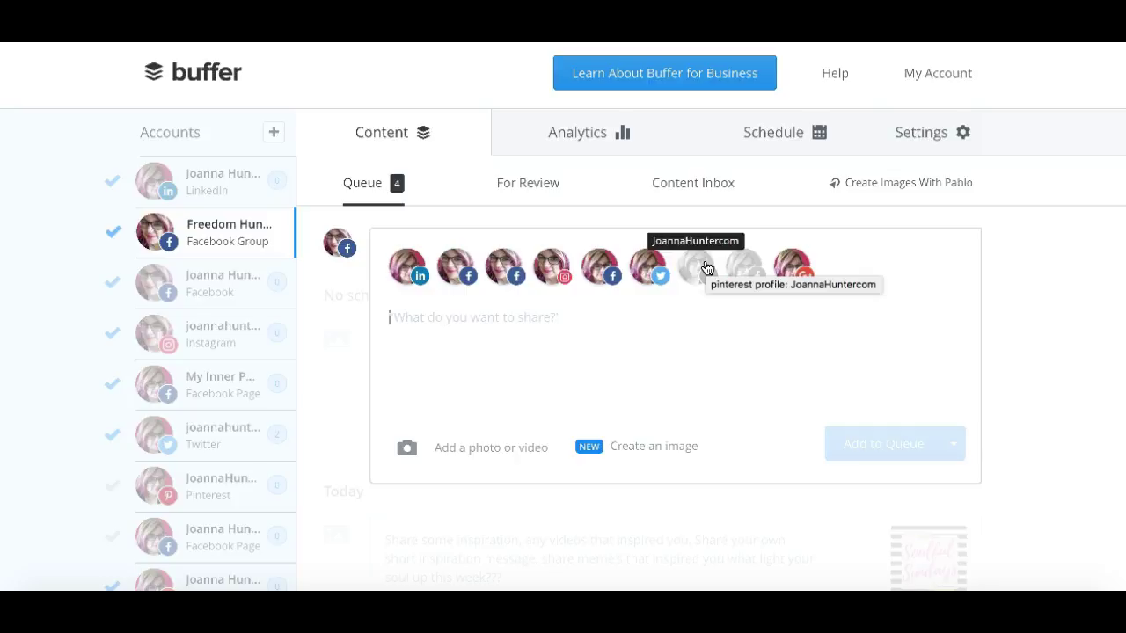
pyautogui.click(753, 265)
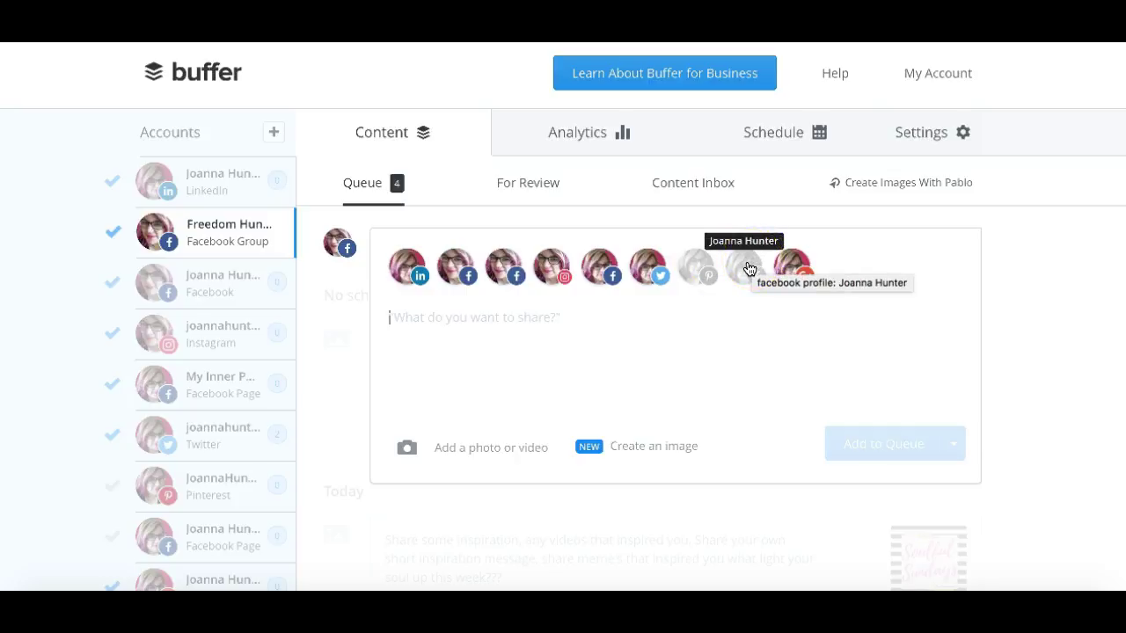
pyautogui.click(746, 269)
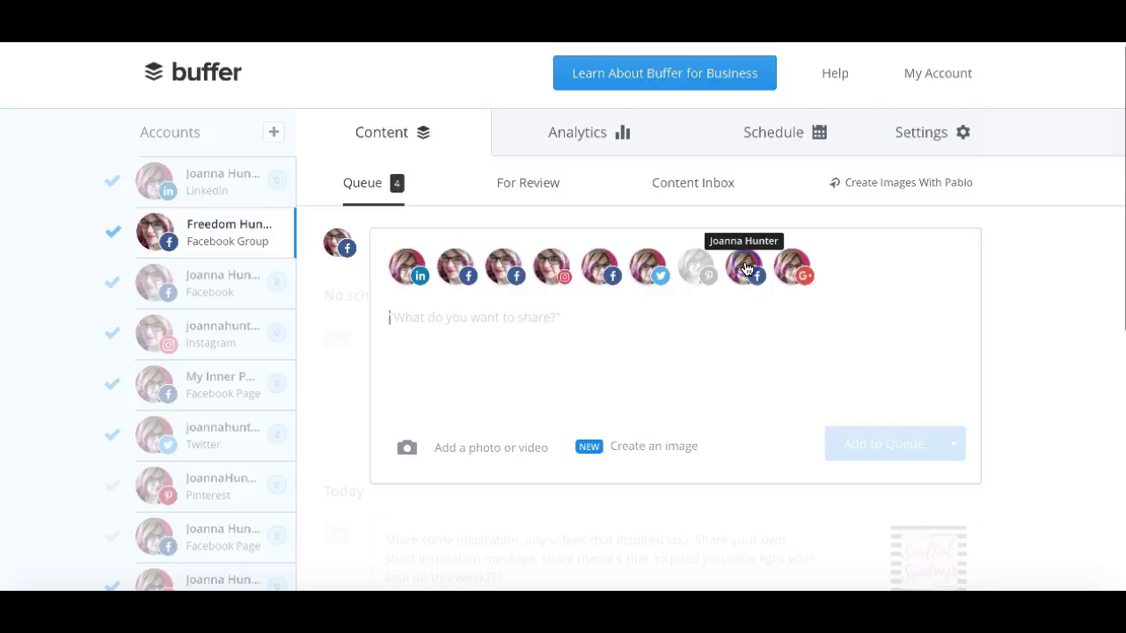
pyautogui.click(793, 267)
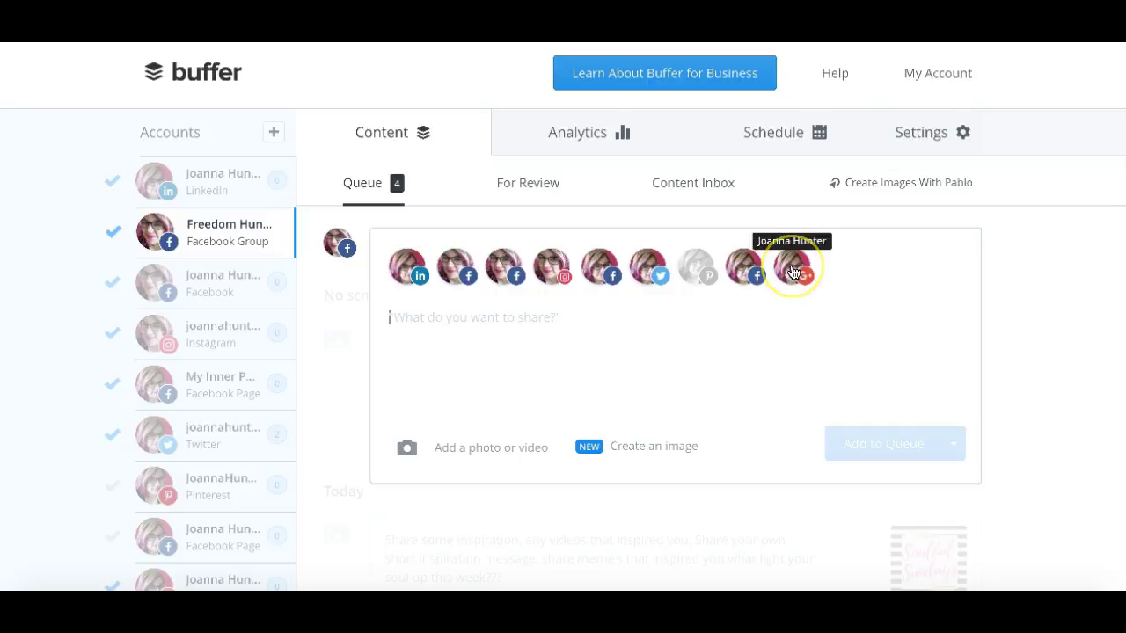
pyautogui.click(787, 273)
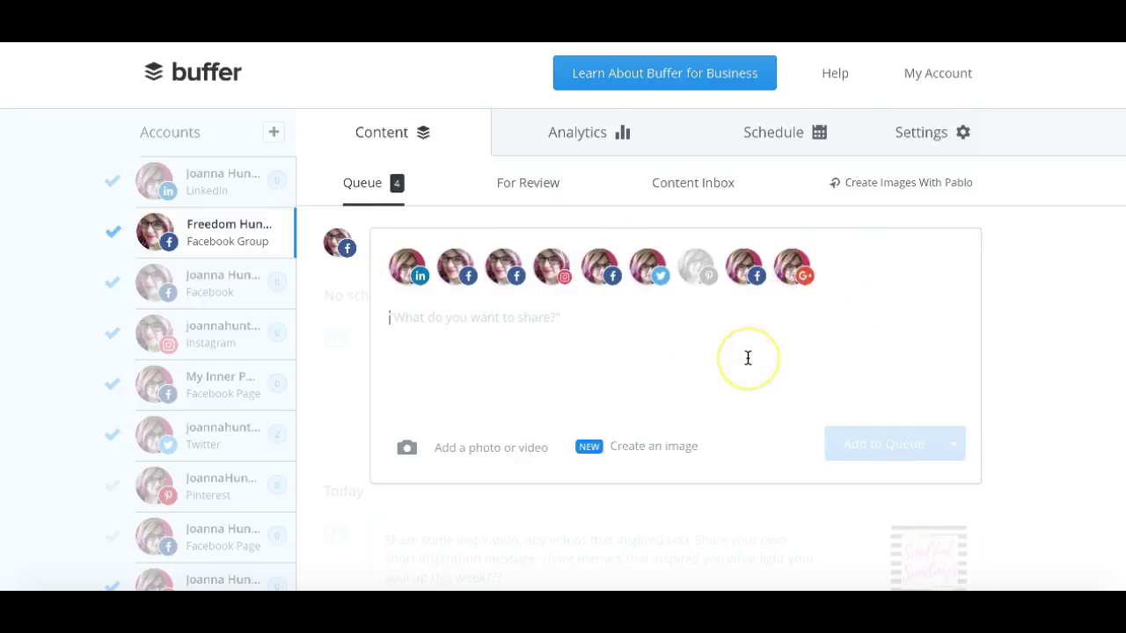
# Attach the image 5 Signs-.png from the Photos folder to the new post
pyautogui.click(466, 448)
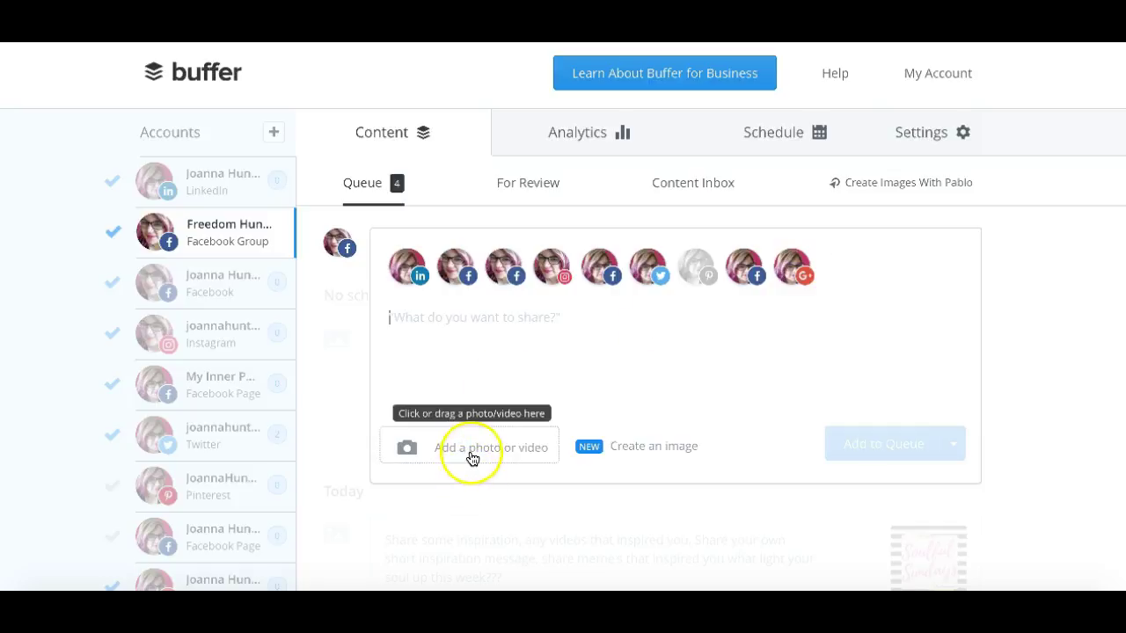
pyautogui.click(472, 458)
pyautogui.click(443, 186)
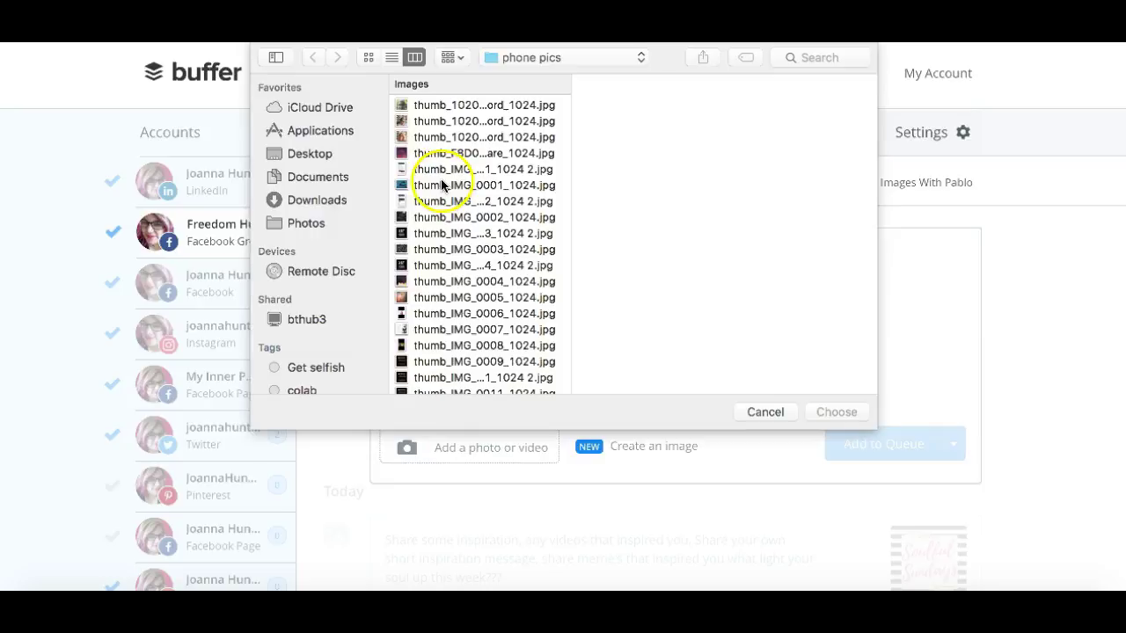
pyautogui.click(303, 223)
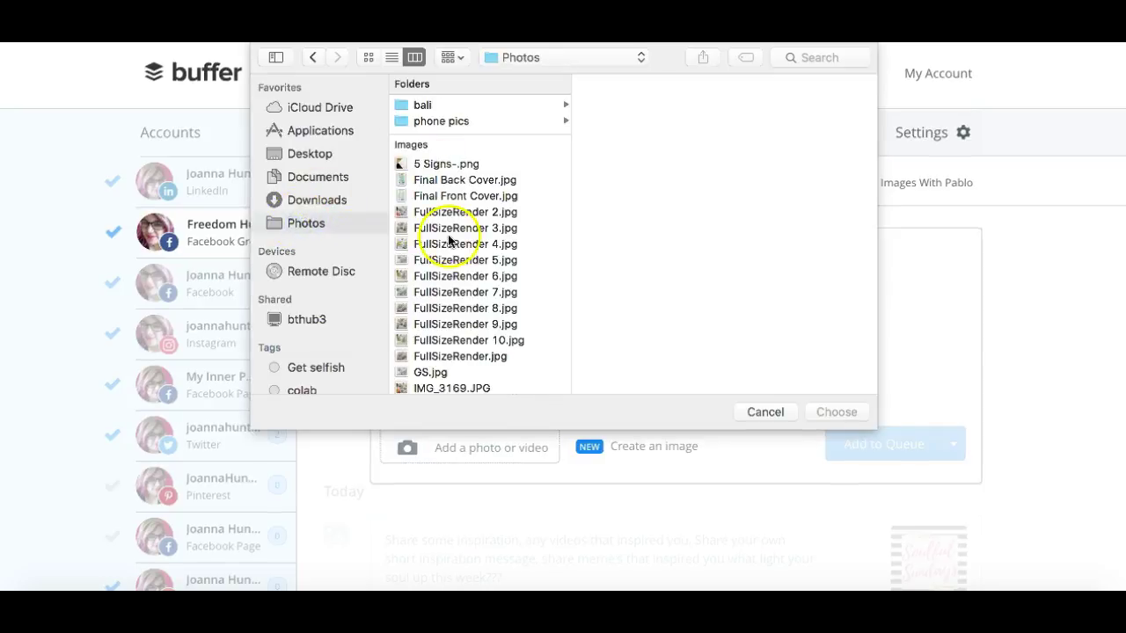
pyautogui.click(432, 163)
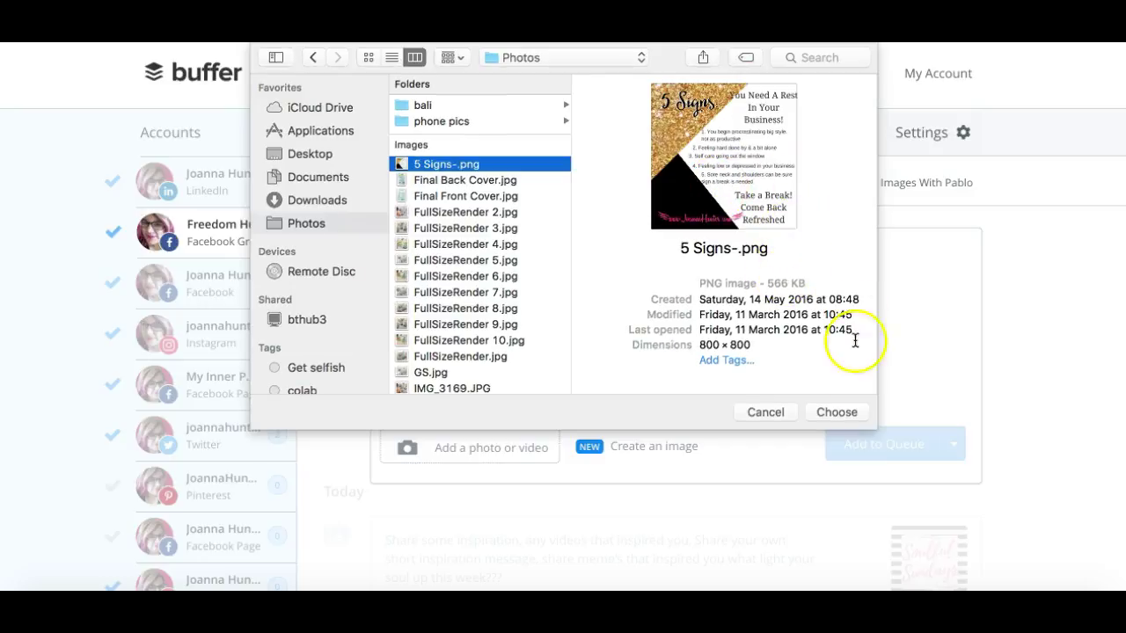
pyautogui.click(837, 413)
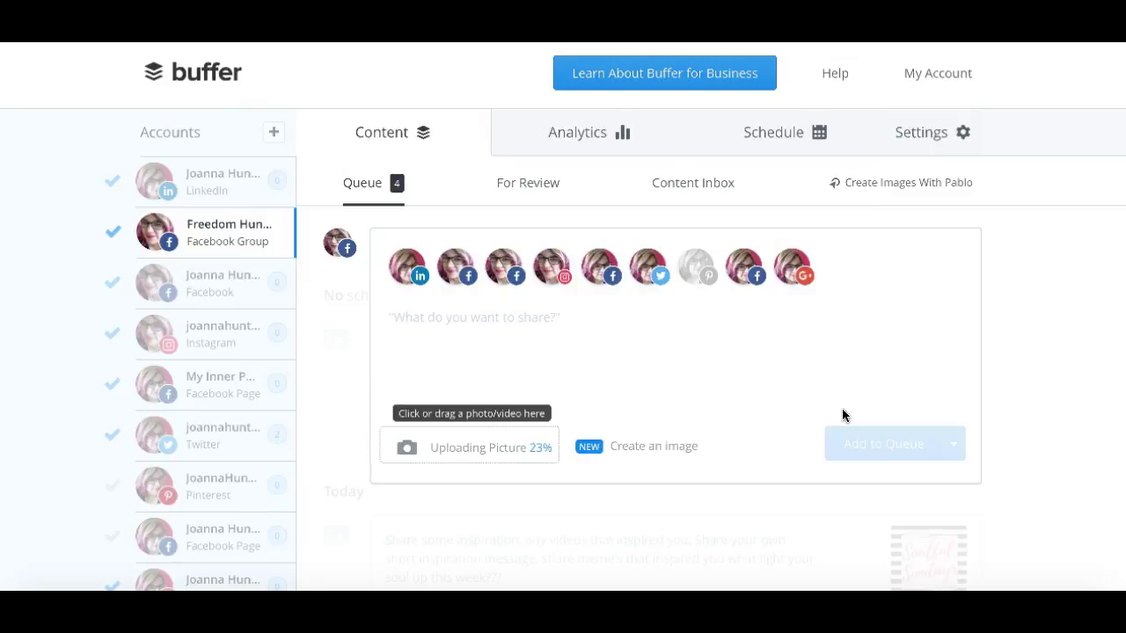
# Include the Pinterest profile in the post and choose the Launching Business board for the pin
pyautogui.click(695, 271)
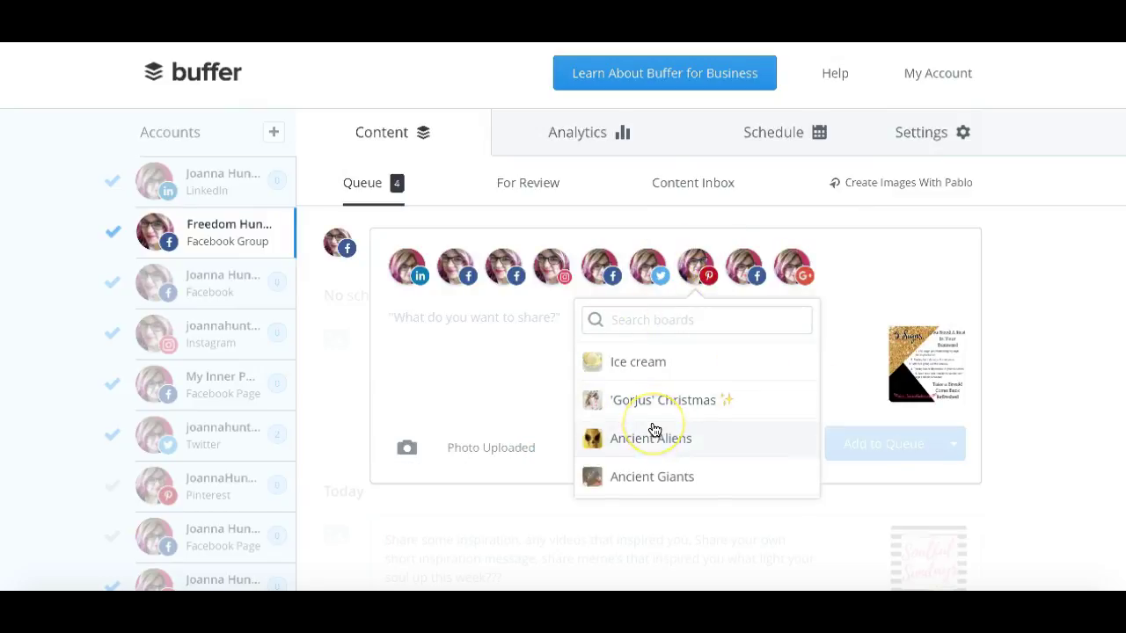
pyautogui.scroll(-5, 655, 429)
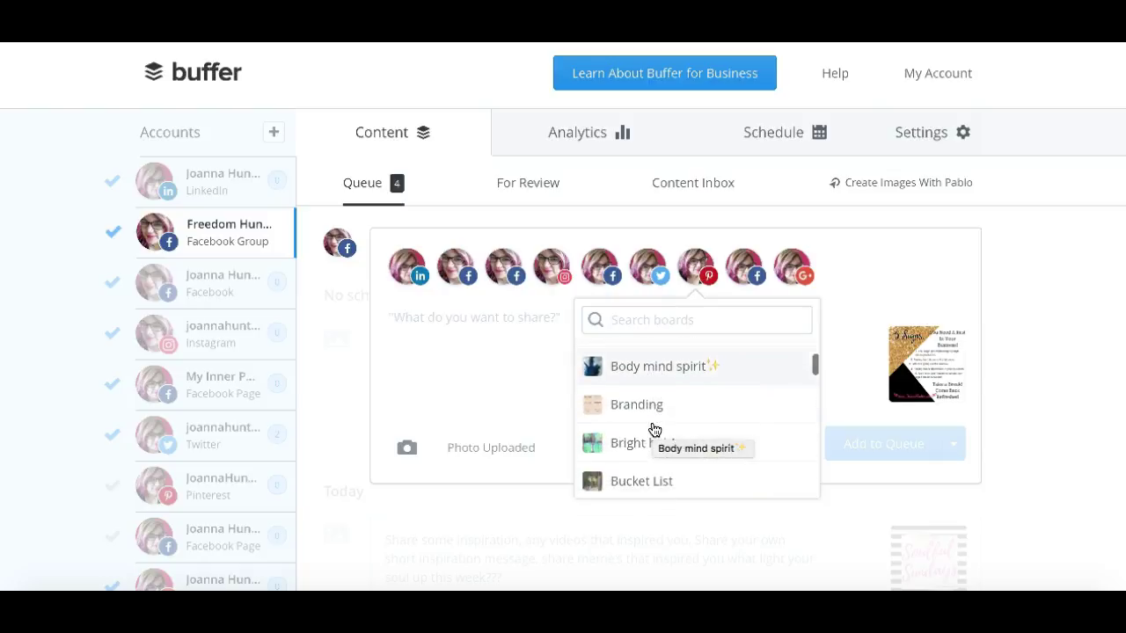
pyautogui.scroll(-2, 654, 430)
pyautogui.scroll(-2, 655, 429)
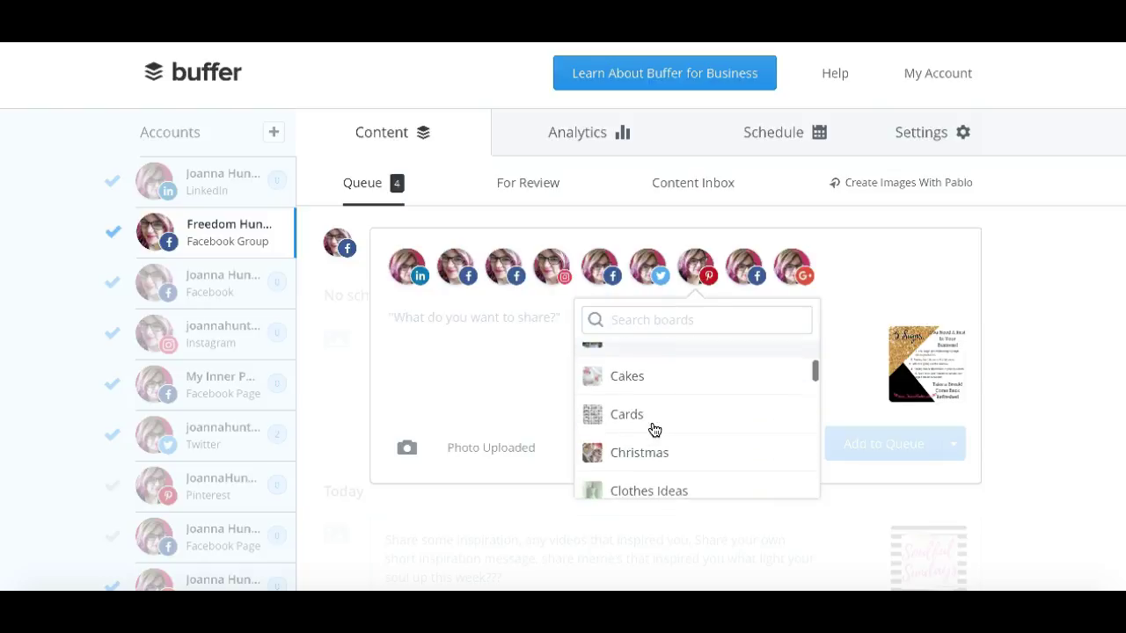
pyautogui.scroll(-4, 654, 429)
pyautogui.scroll(-3, 654, 429)
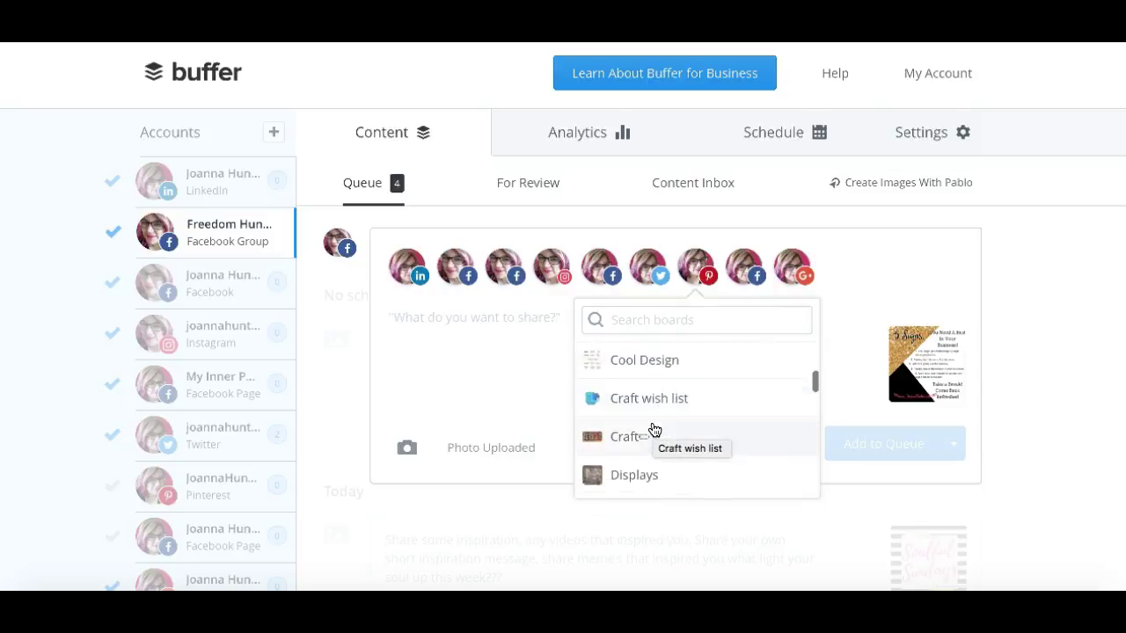
pyautogui.scroll(-5, 655, 429)
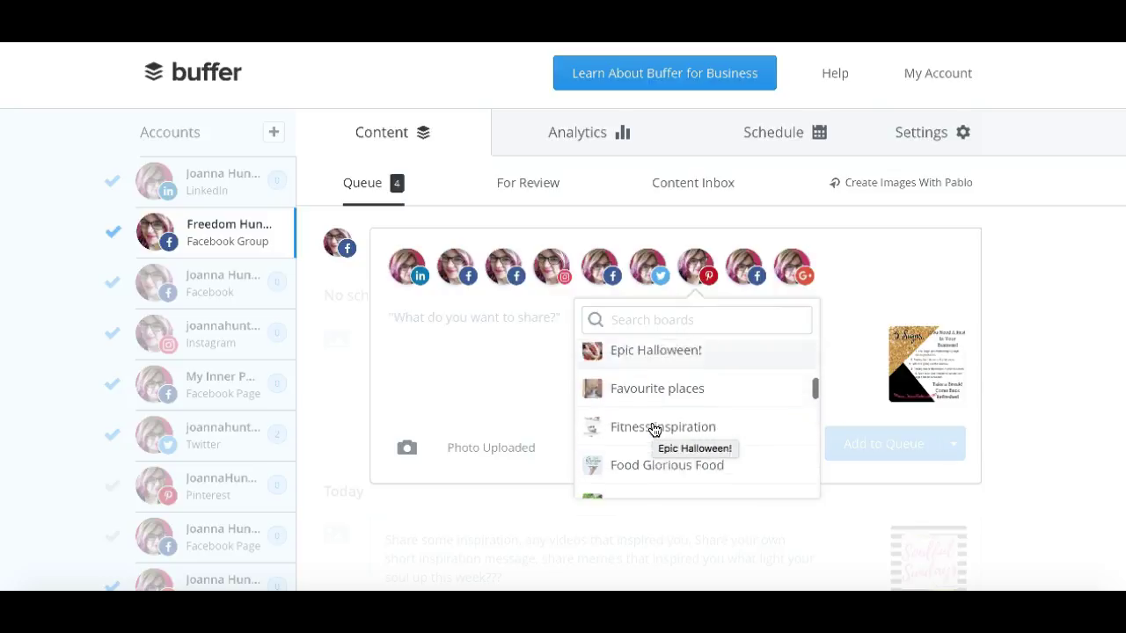
pyautogui.scroll(-3, 654, 430)
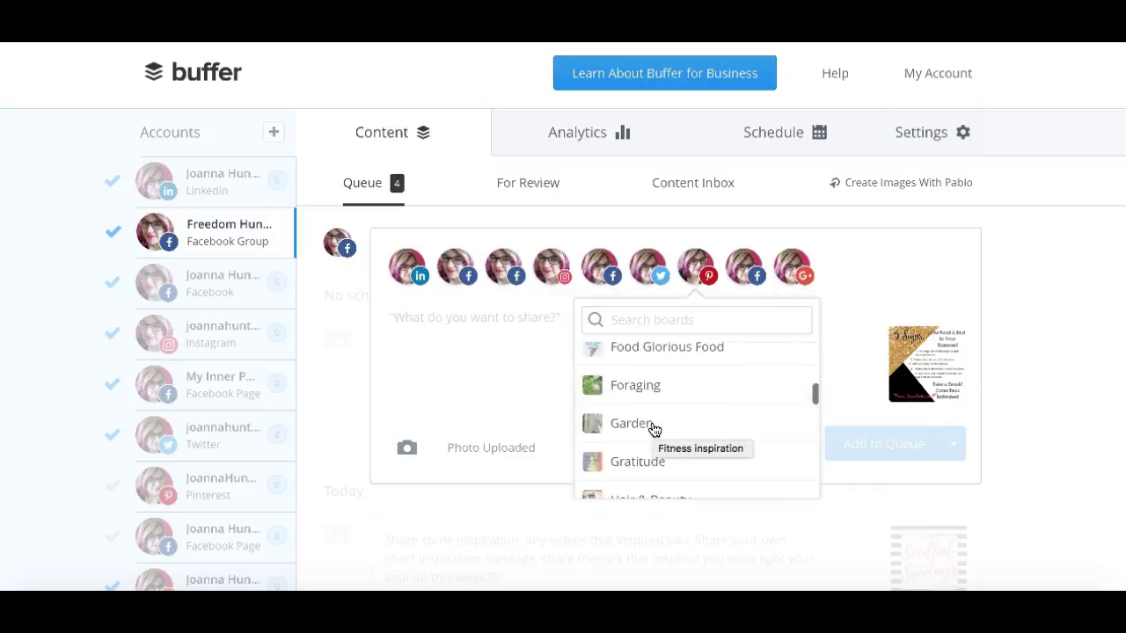
pyautogui.scroll(-5, 655, 429)
pyautogui.scroll(-7, 655, 429)
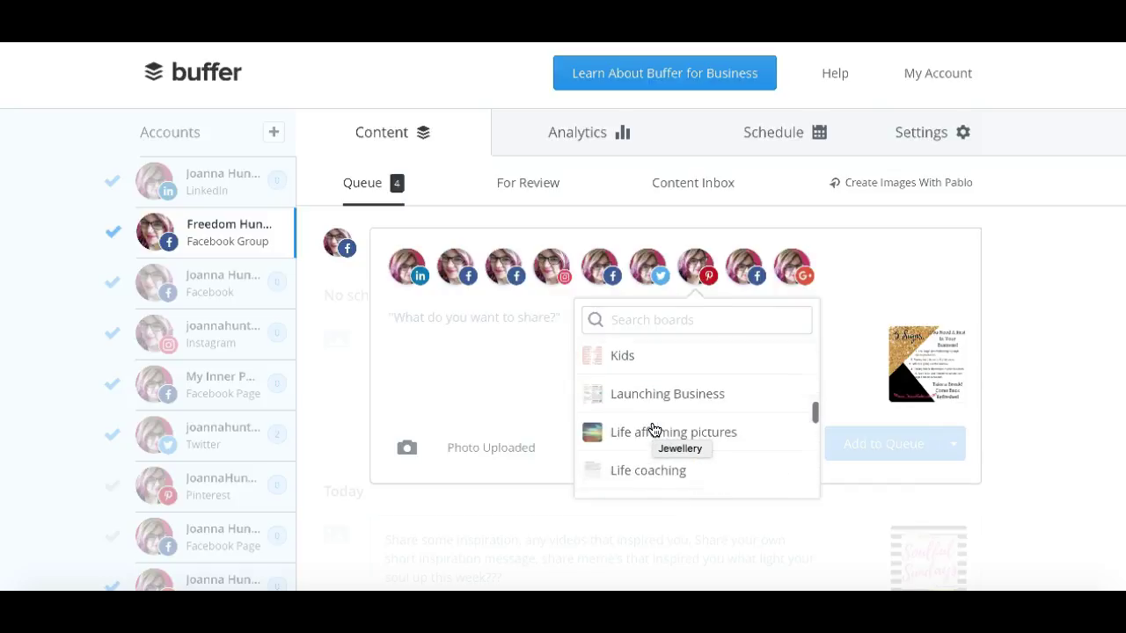
pyautogui.click(656, 395)
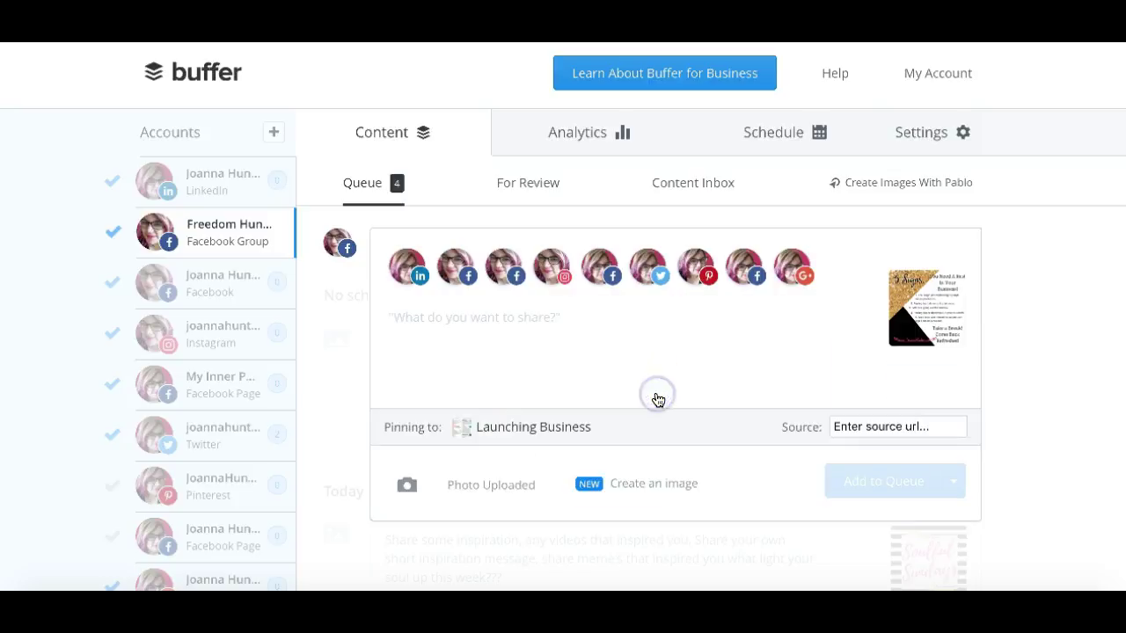
# Enter the profile owner's website address as the pin's source URL
pyautogui.click(852, 424)
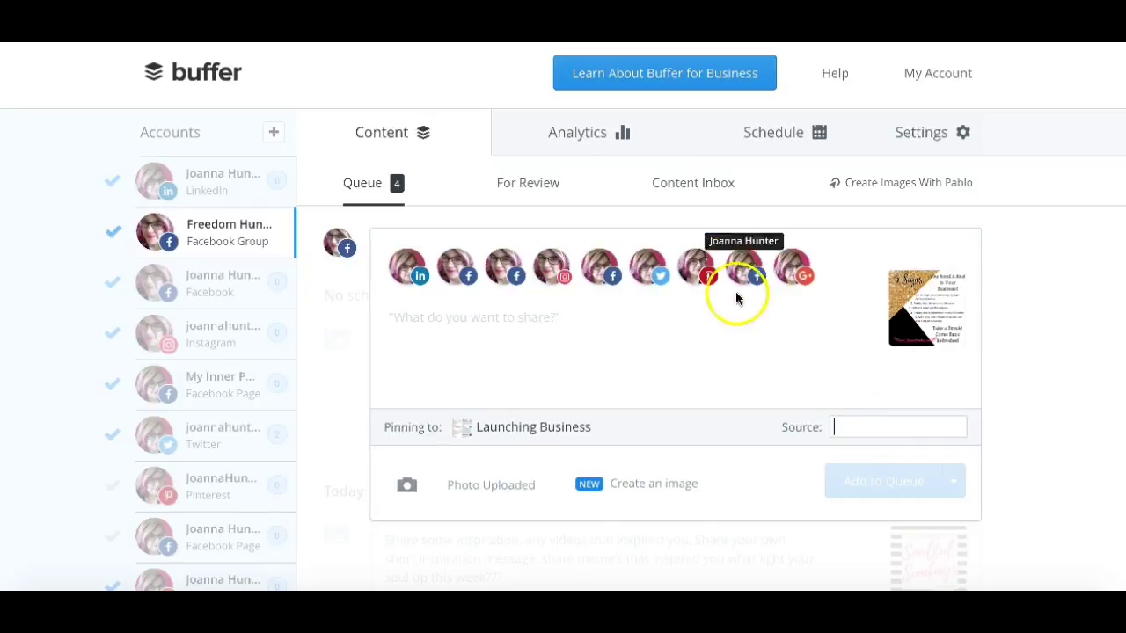
pyautogui.moveTo(912, 335)
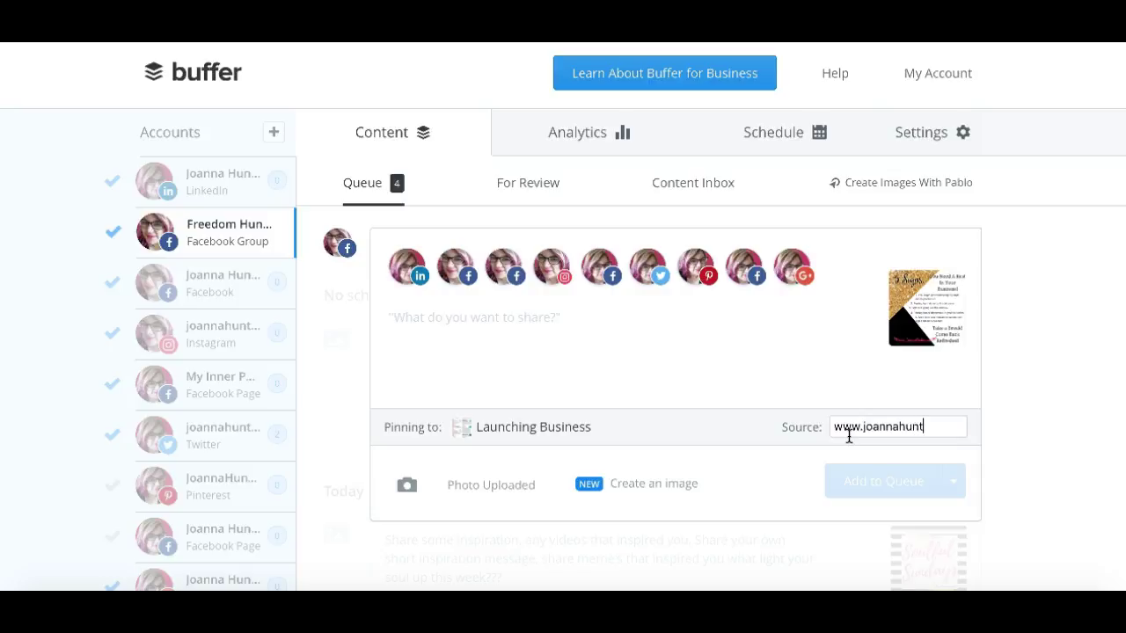
pyautogui.write('.com')
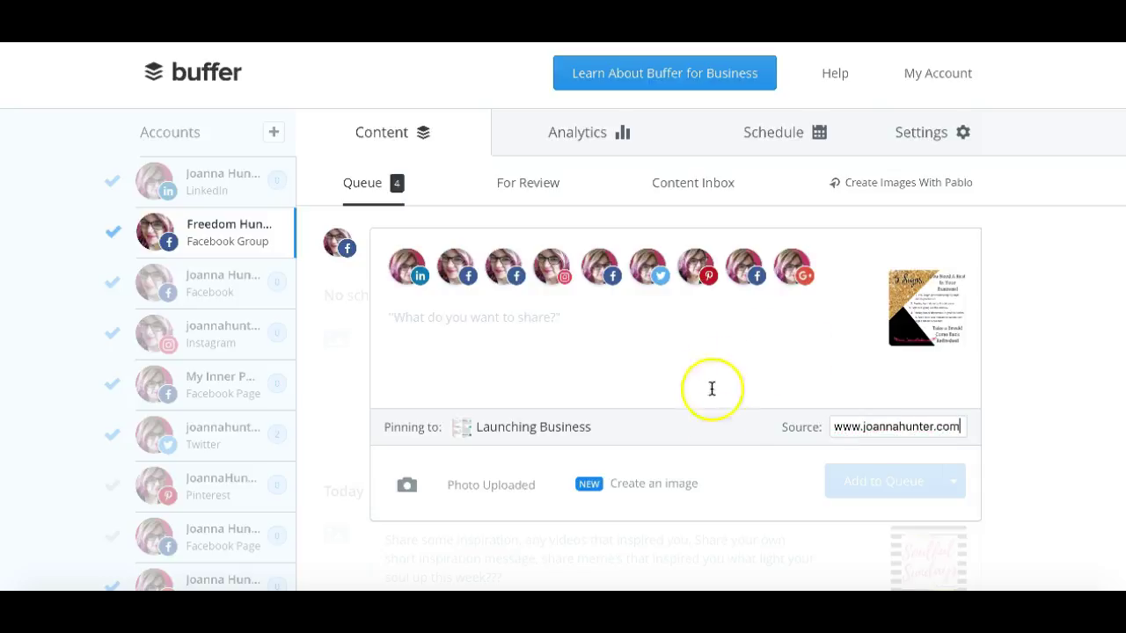
# Write the post text "5 Signs you are ready for a rest in your business #banthehustle"
pyautogui.click(406, 321)
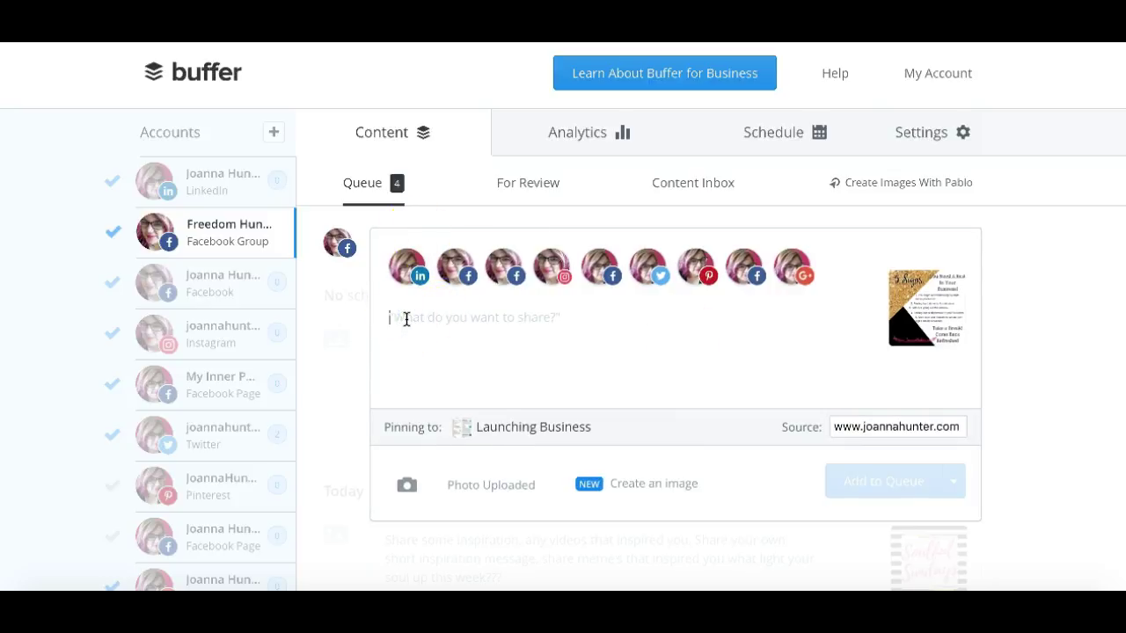
pyautogui.write('%')
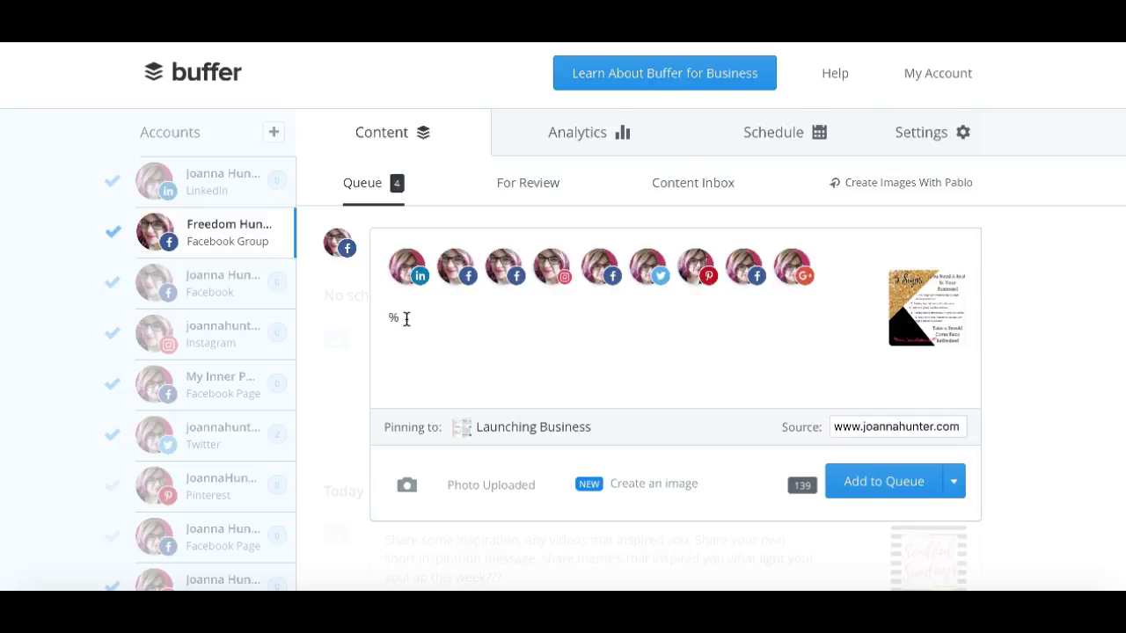
pyautogui.press('BackSpace')
pyautogui.write('5')
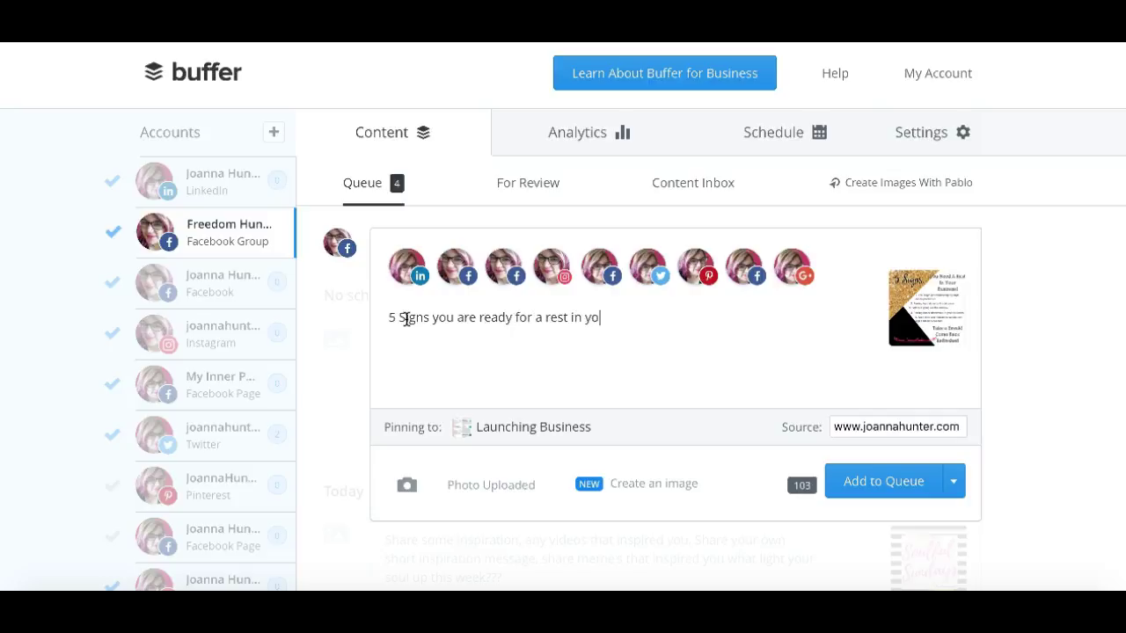
pyautogui.write('business #banthehustle')
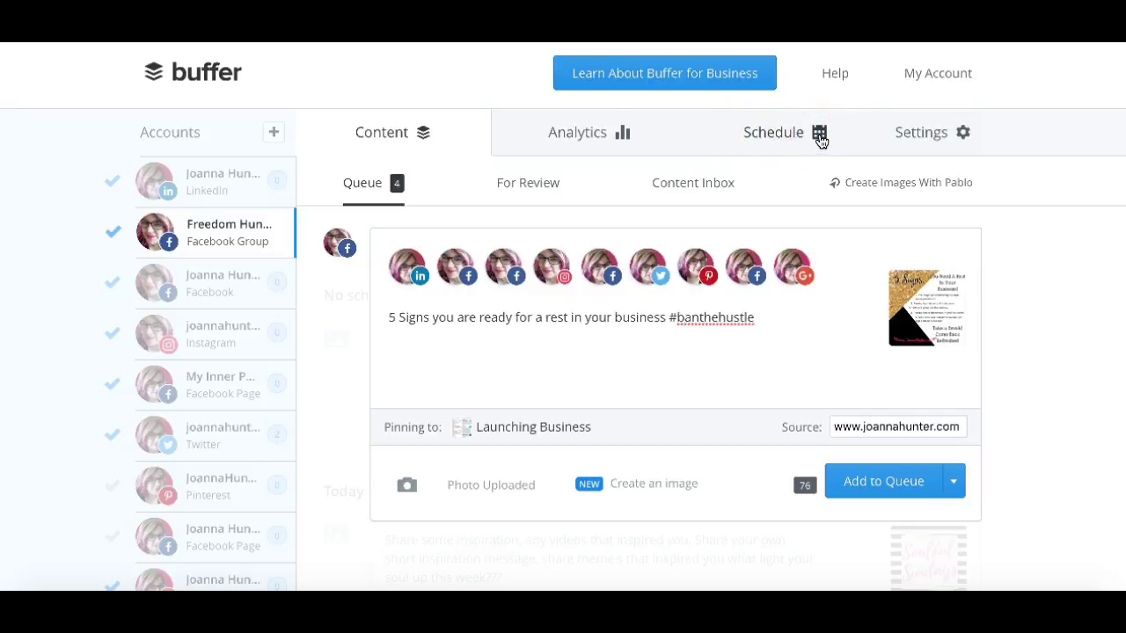
# Try to schedule the post for 30 October 2016 at 16:00
pyautogui.click(957, 489)
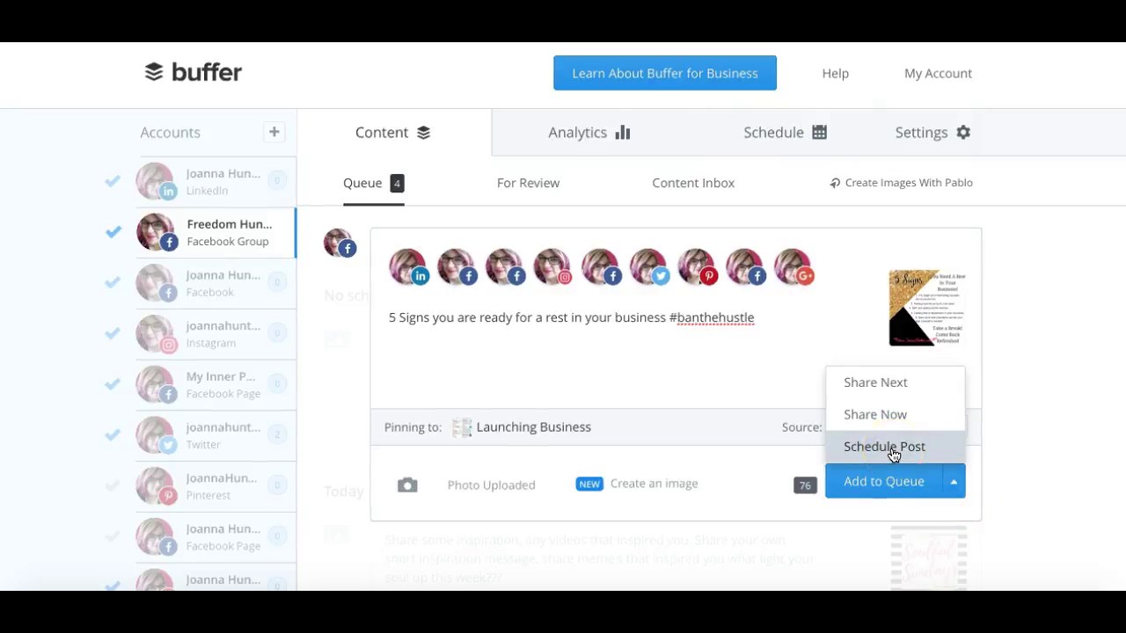
pyautogui.click(894, 454)
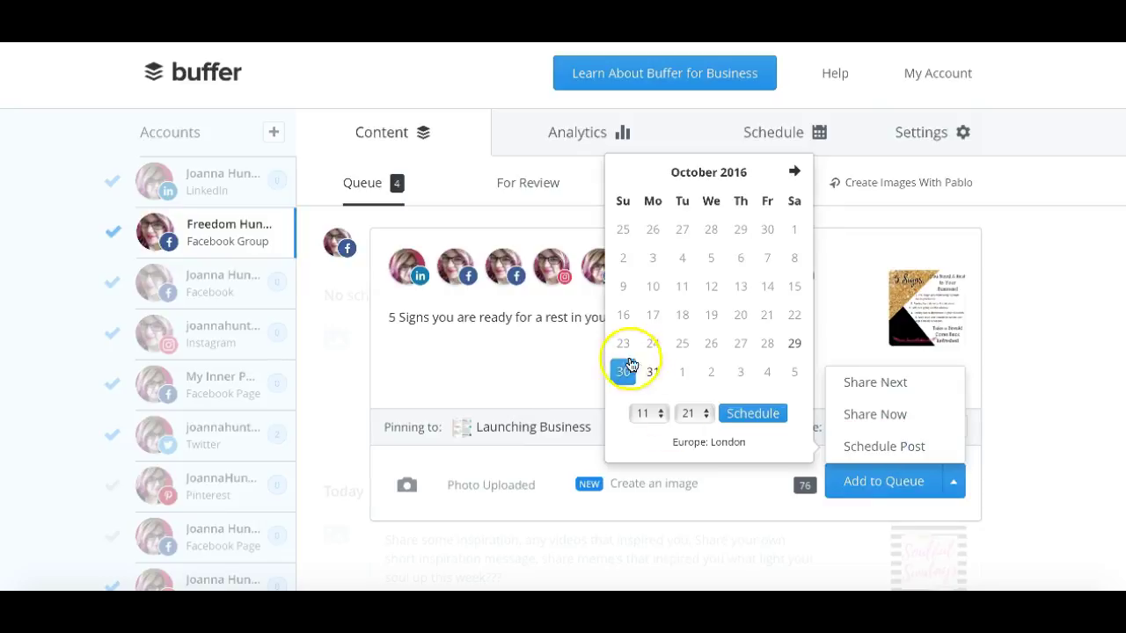
pyautogui.click(662, 414)
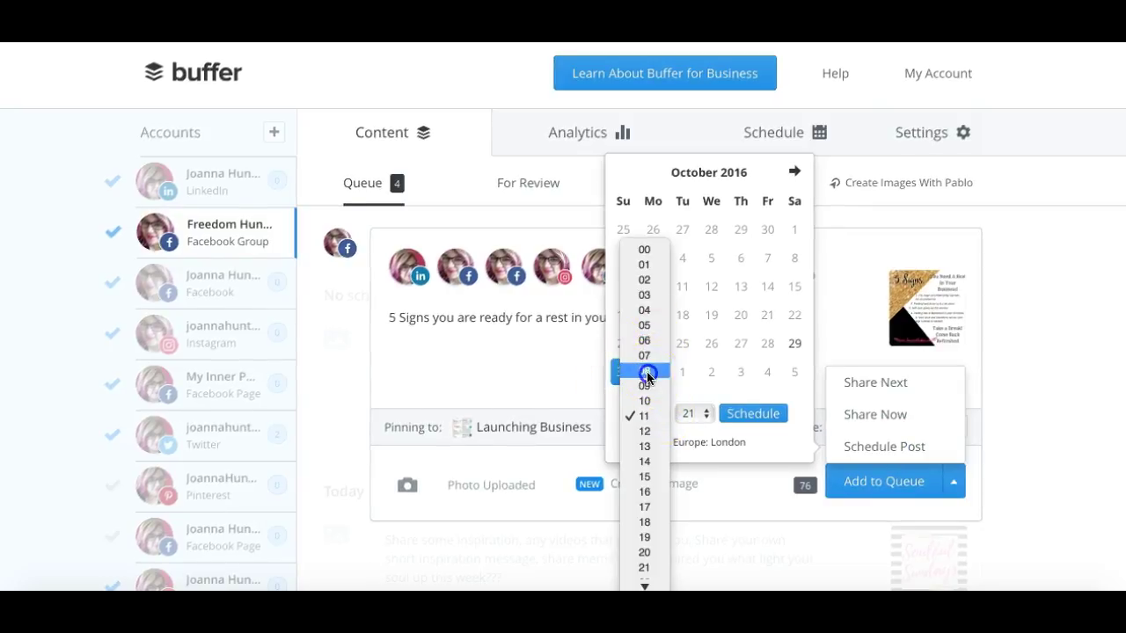
pyautogui.click(648, 376)
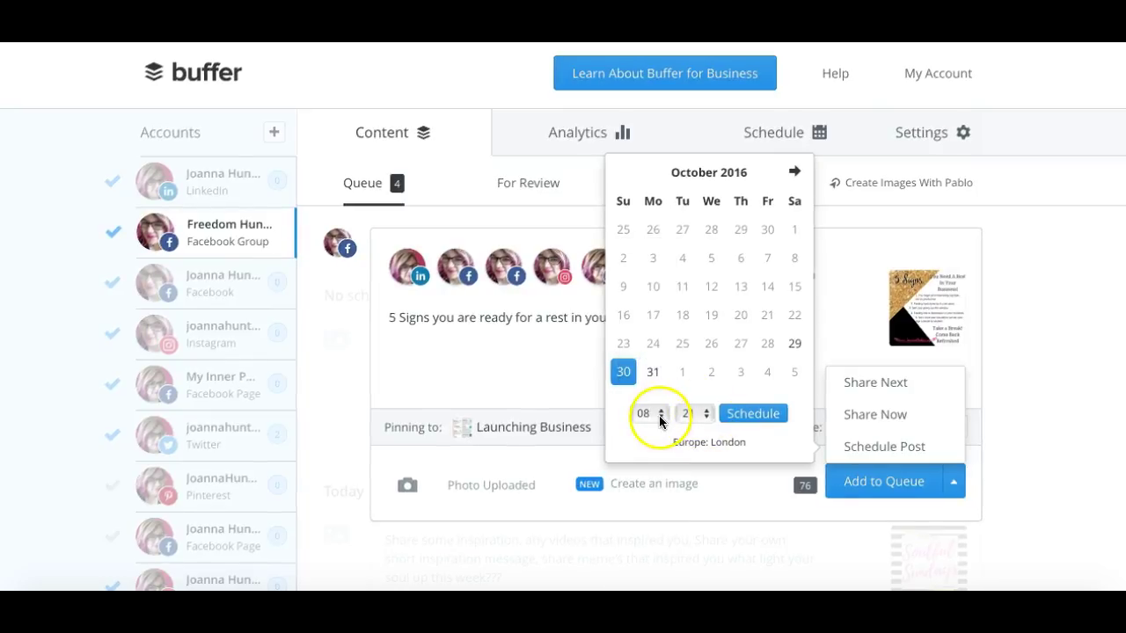
pyautogui.click(659, 418)
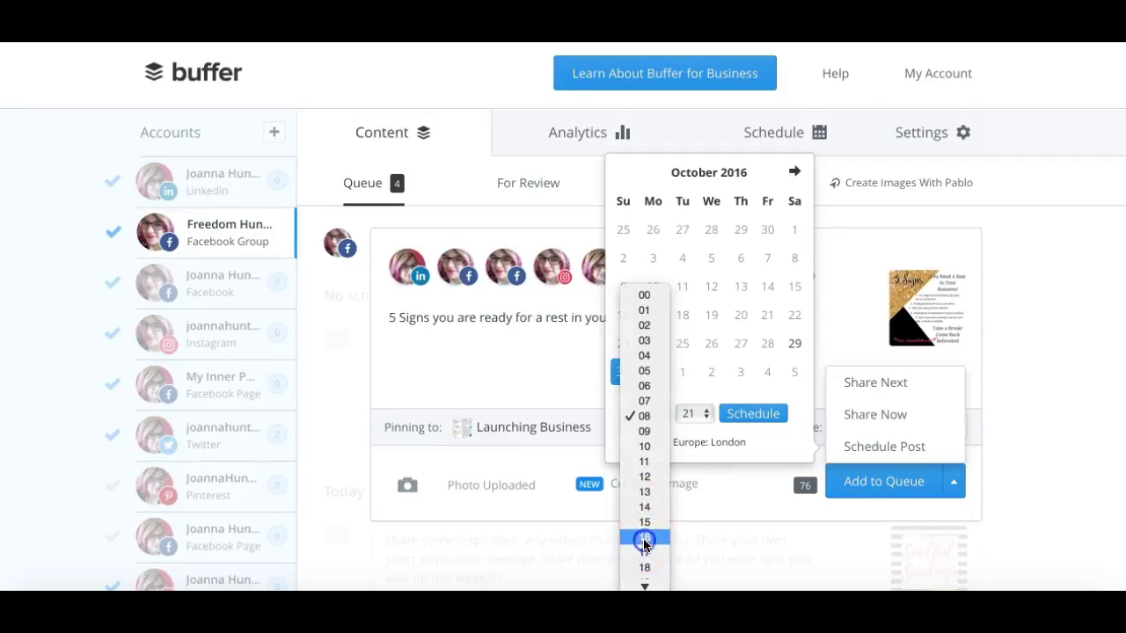
pyautogui.click(645, 538)
pyautogui.click(695, 413)
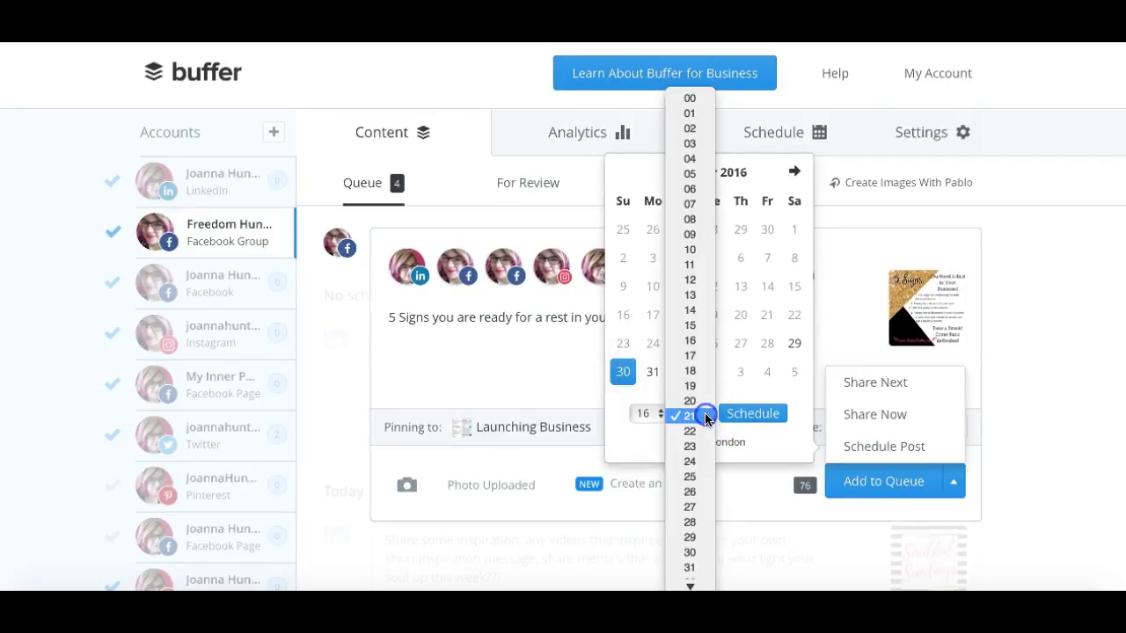
pyautogui.click(690, 98)
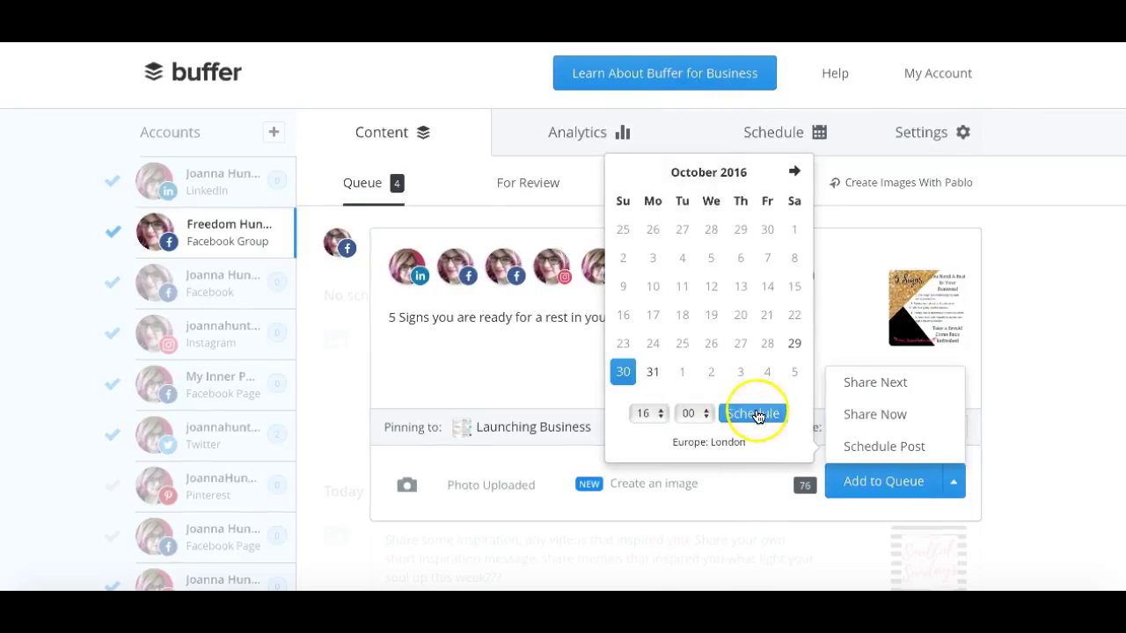
pyautogui.click(755, 414)
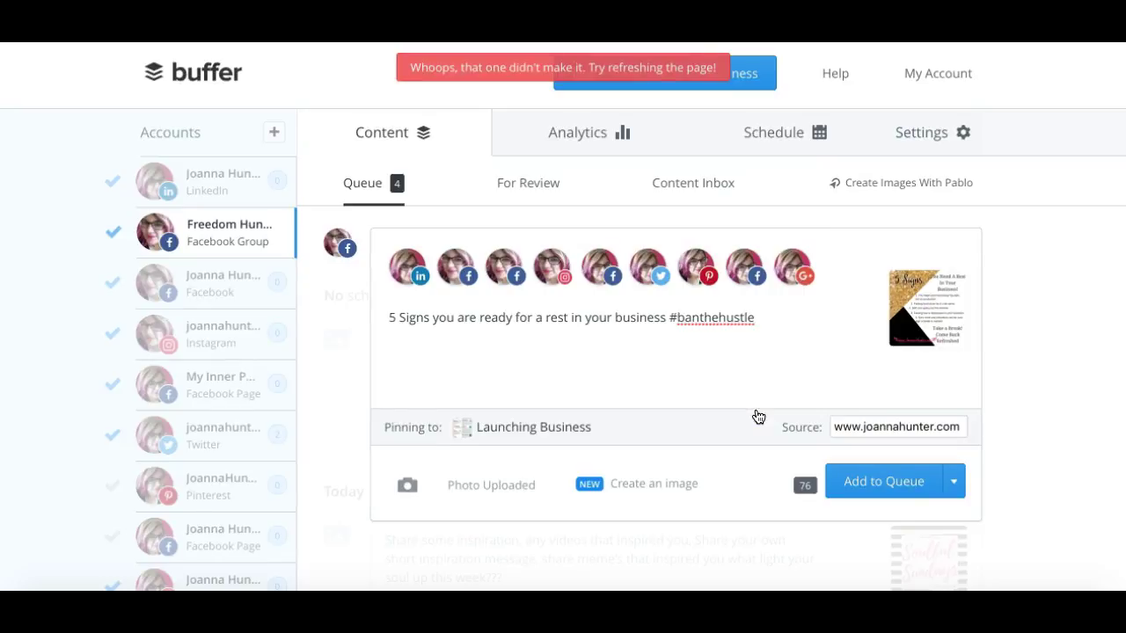
# Try again to schedule the post, choosing 31 October 2016 as the date
pyautogui.click(955, 483)
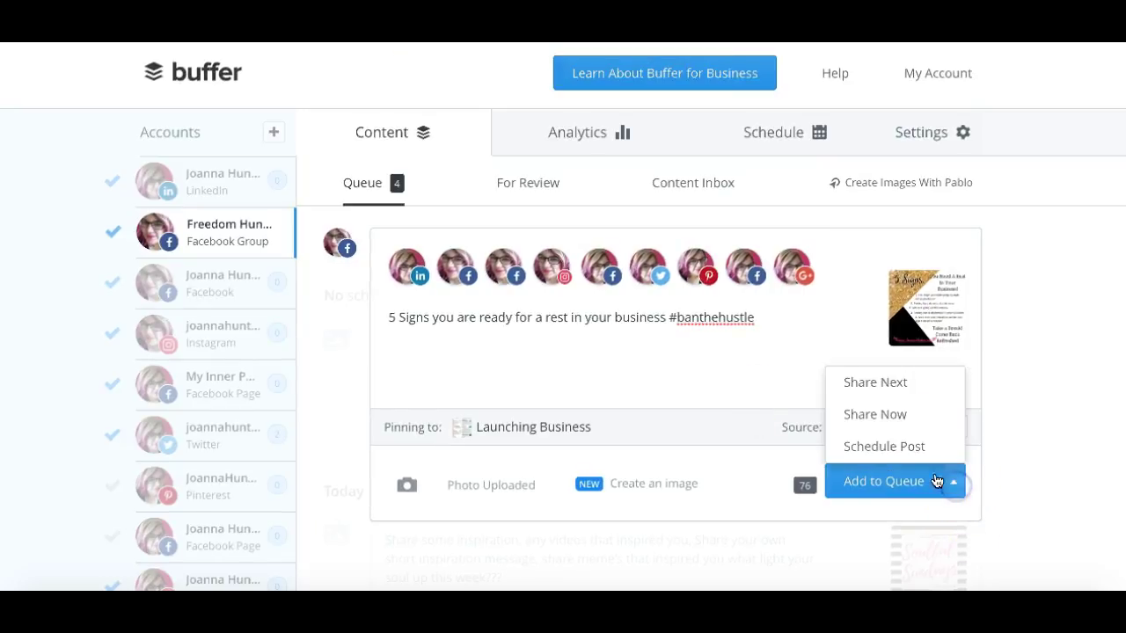
pyautogui.click(899, 447)
pyautogui.click(653, 377)
pyautogui.click(757, 414)
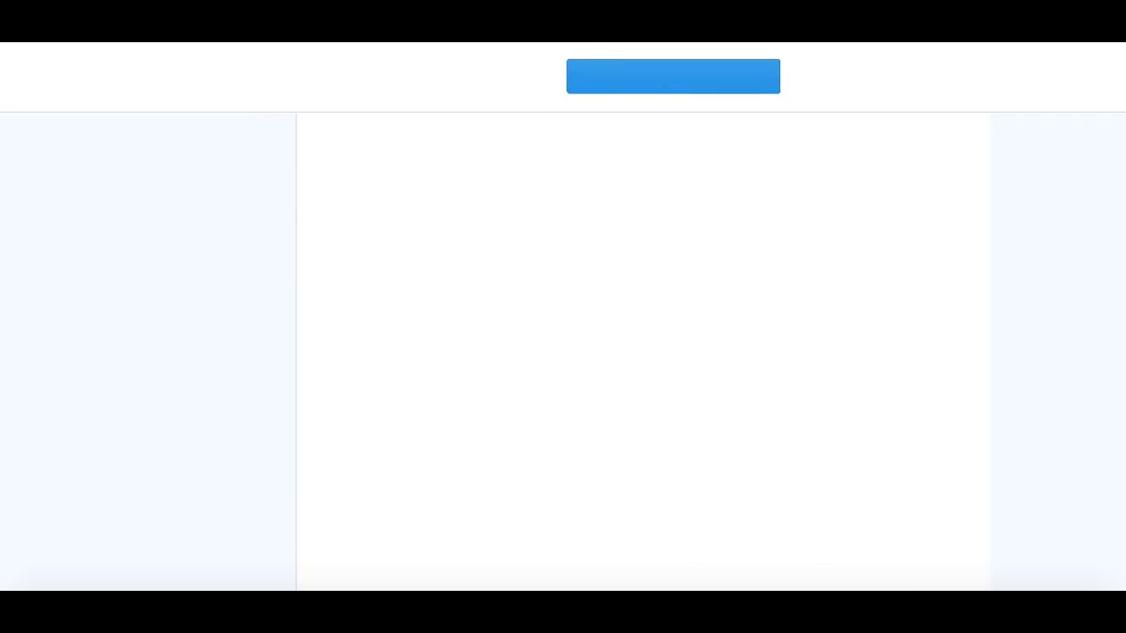
# Start composing a fresh post and include the deselected Facebook page, leaving Pinterest out
pyautogui.click(408, 245)
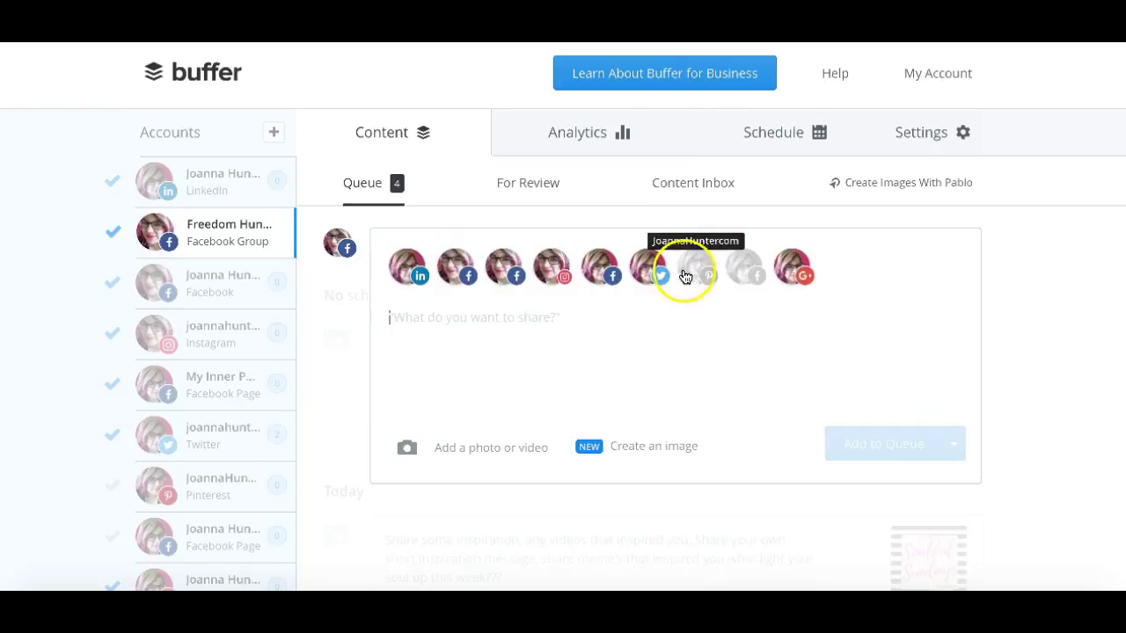
pyautogui.click(743, 270)
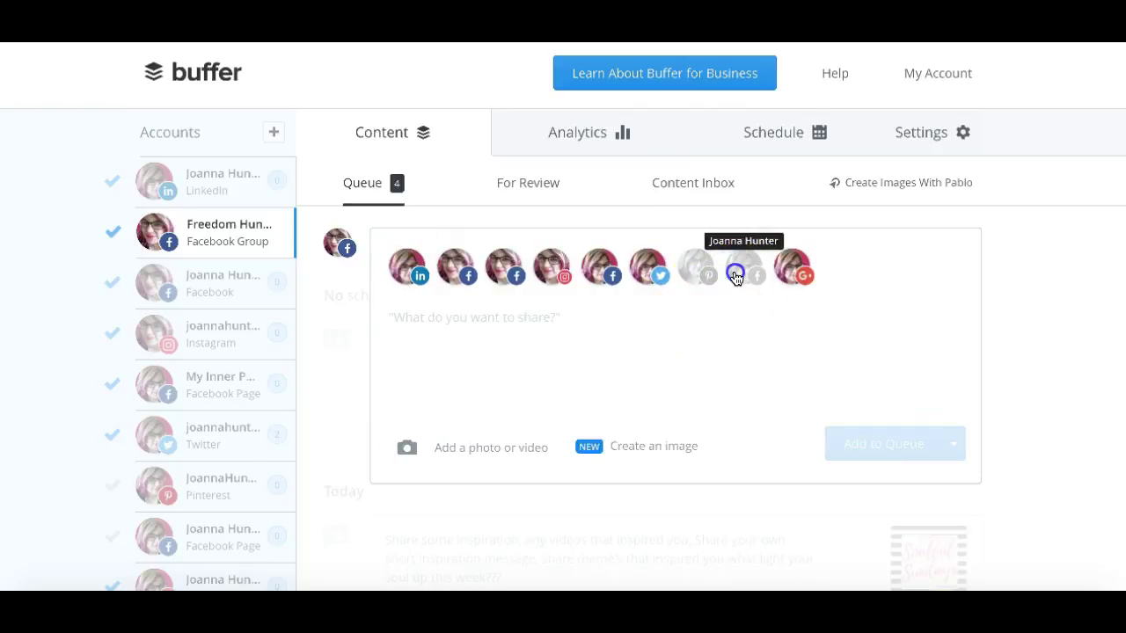
# Attach 5 Signs-.png from the Photos folder to the restarted post
pyautogui.click(471, 450)
pyautogui.click(447, 130)
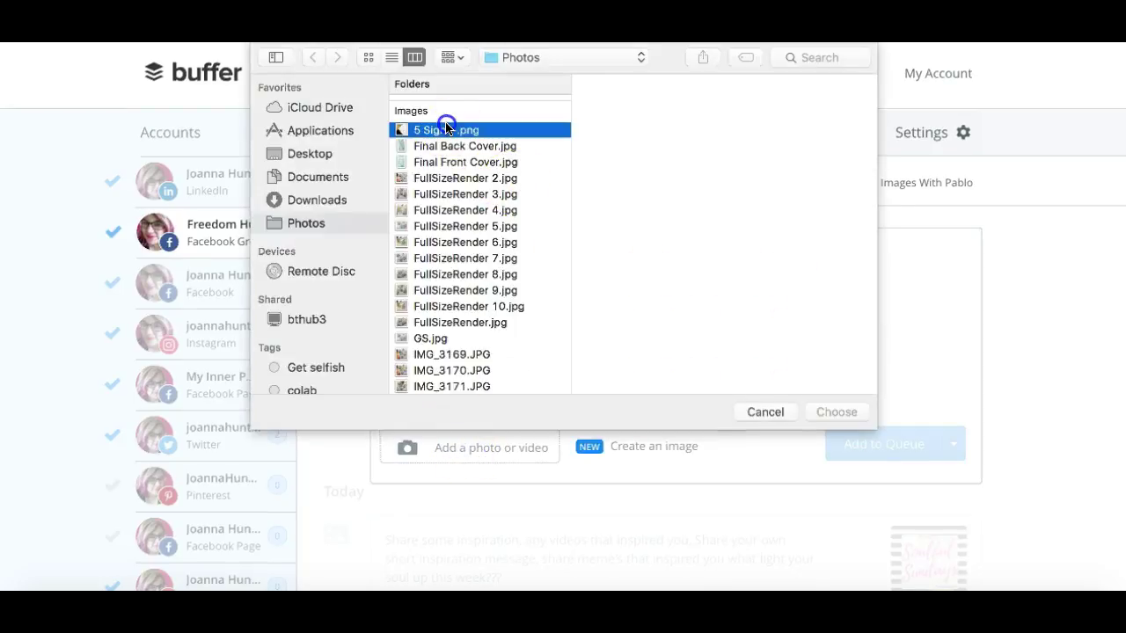
pyautogui.click(837, 412)
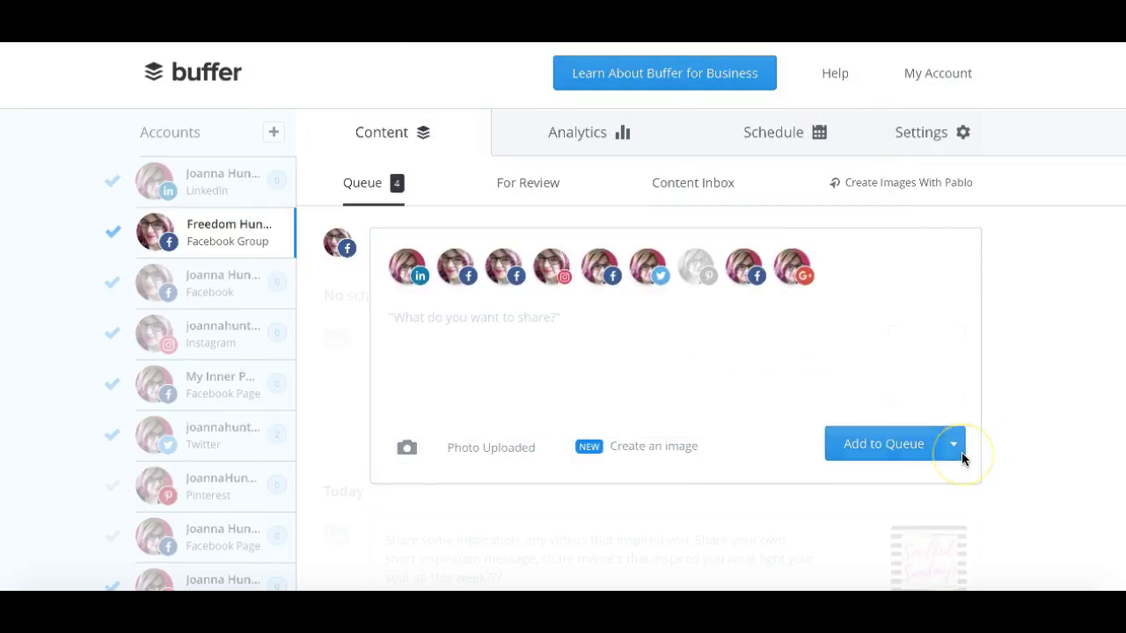
# Schedule the post with the 5 Signs-.png image for 30 October 2016 at 16:00
pyautogui.click(957, 453)
pyautogui.click(888, 543)
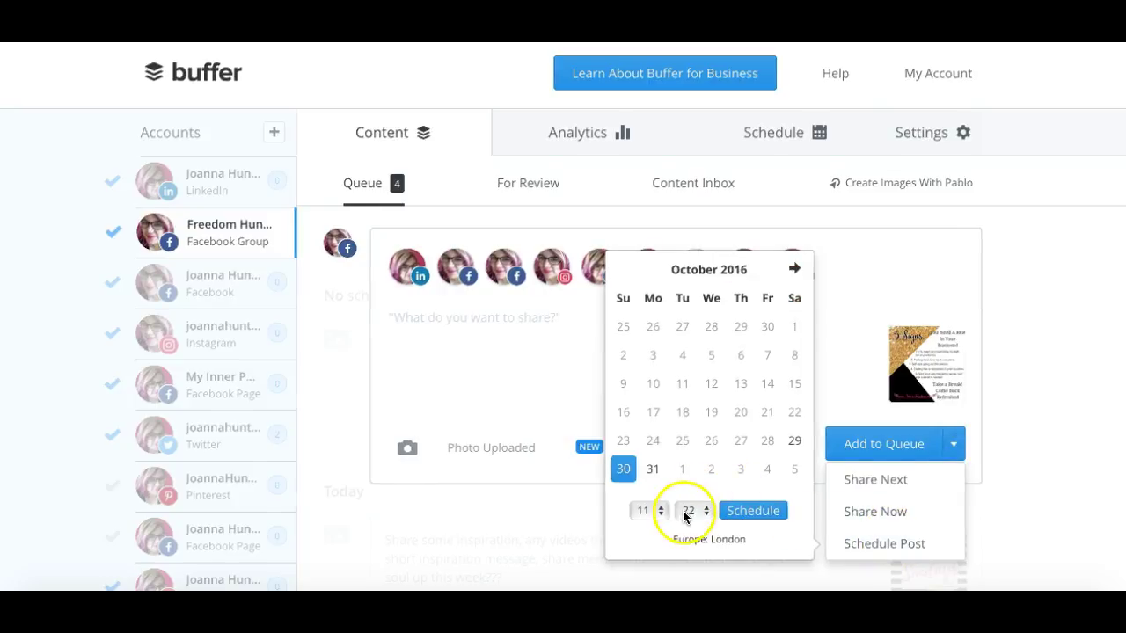
pyautogui.click(656, 510)
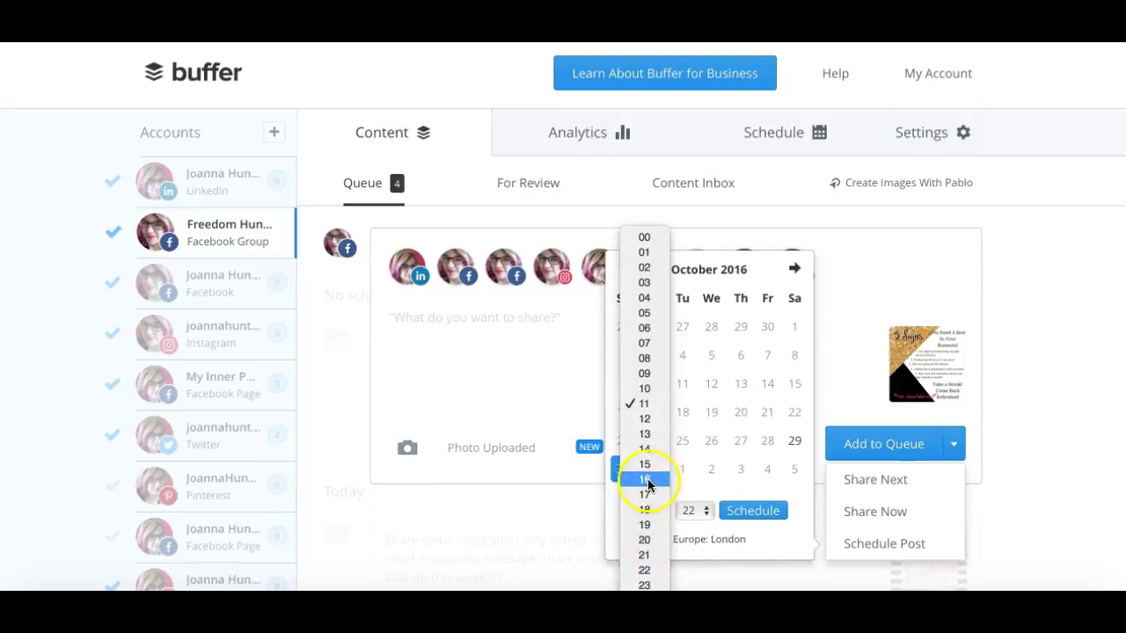
pyautogui.click(649, 479)
pyautogui.click(704, 510)
pyautogui.click(695, 179)
pyautogui.click(751, 513)
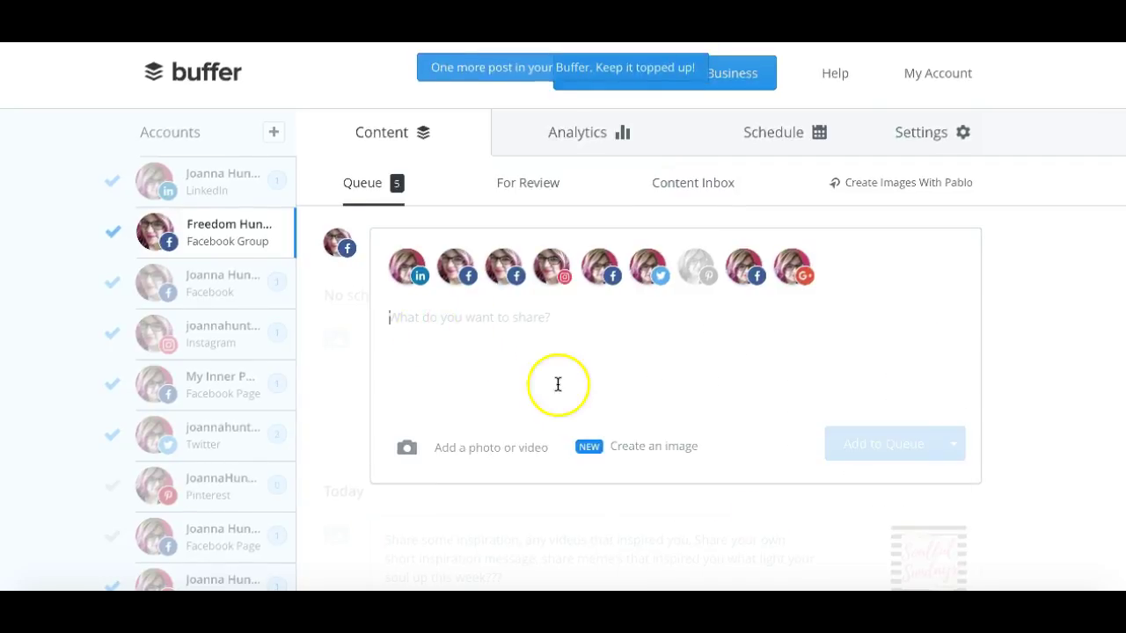
# Attach FullSizeRender 9.jpg from the Photos folder to a new post
pyautogui.scroll(-3, 558, 385)
pyautogui.scroll(-1, 558, 385)
pyautogui.scroll(4, 557, 385)
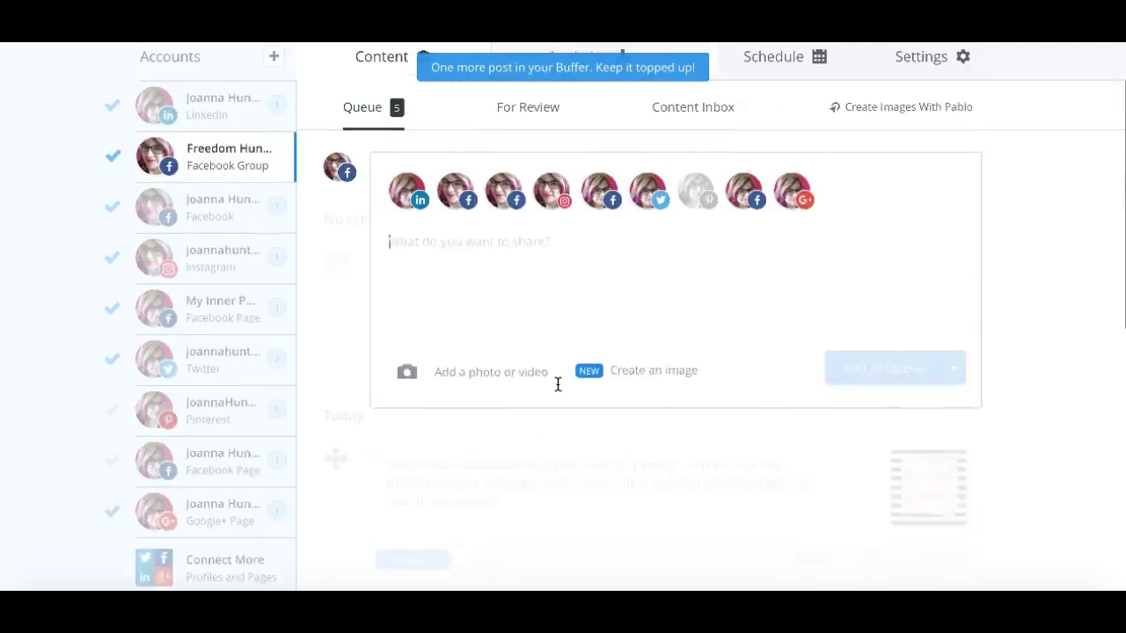
pyautogui.click(558, 383)
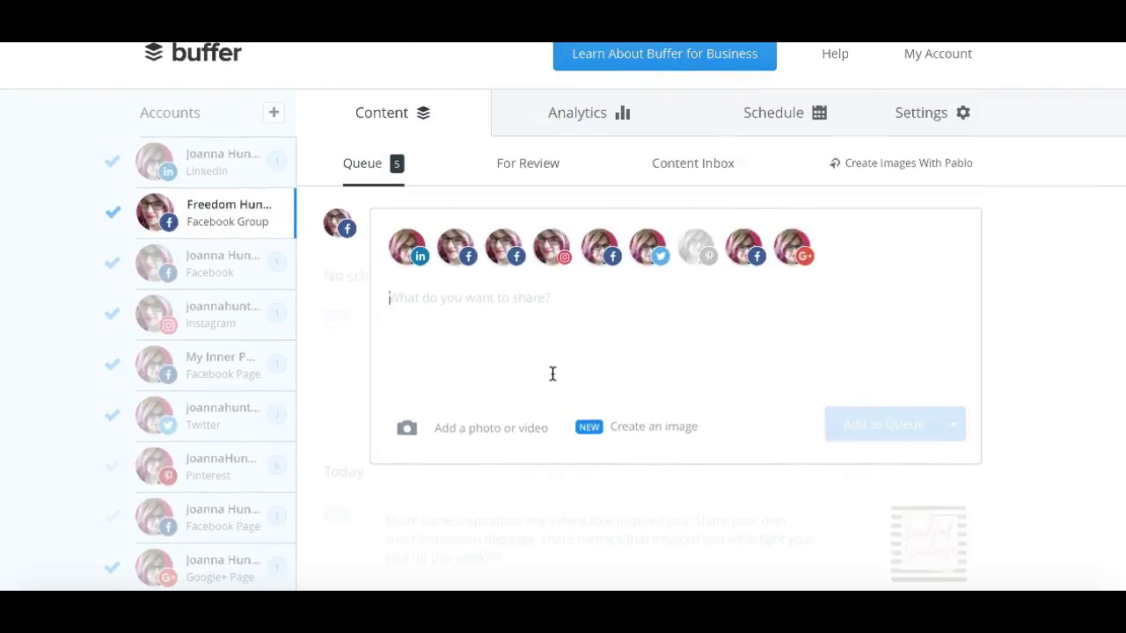
pyautogui.click(467, 438)
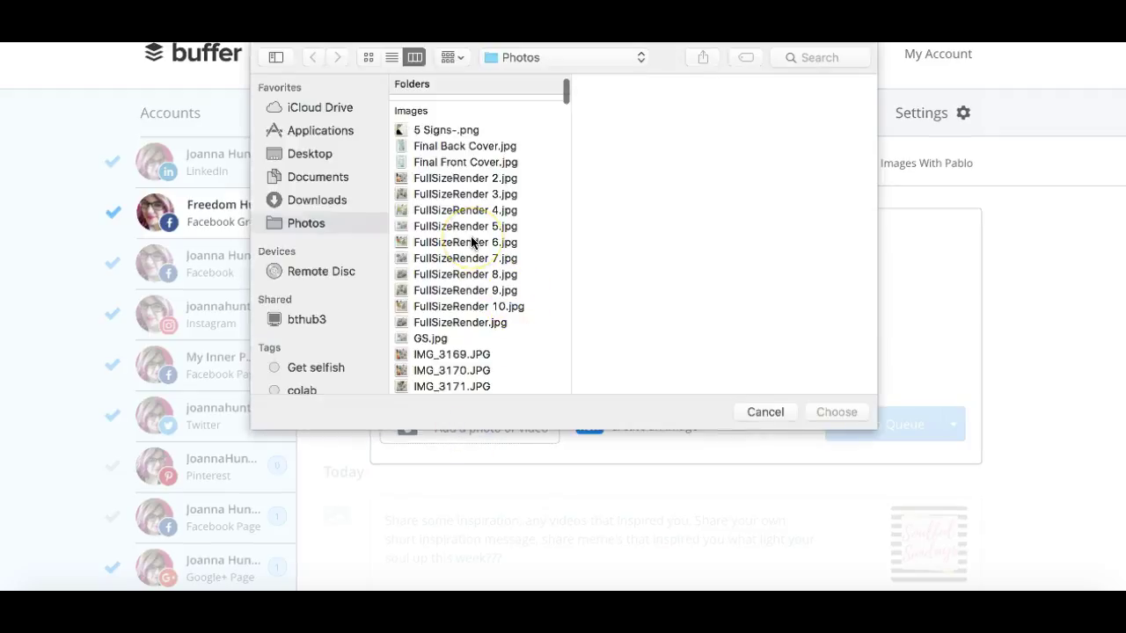
pyautogui.click(437, 179)
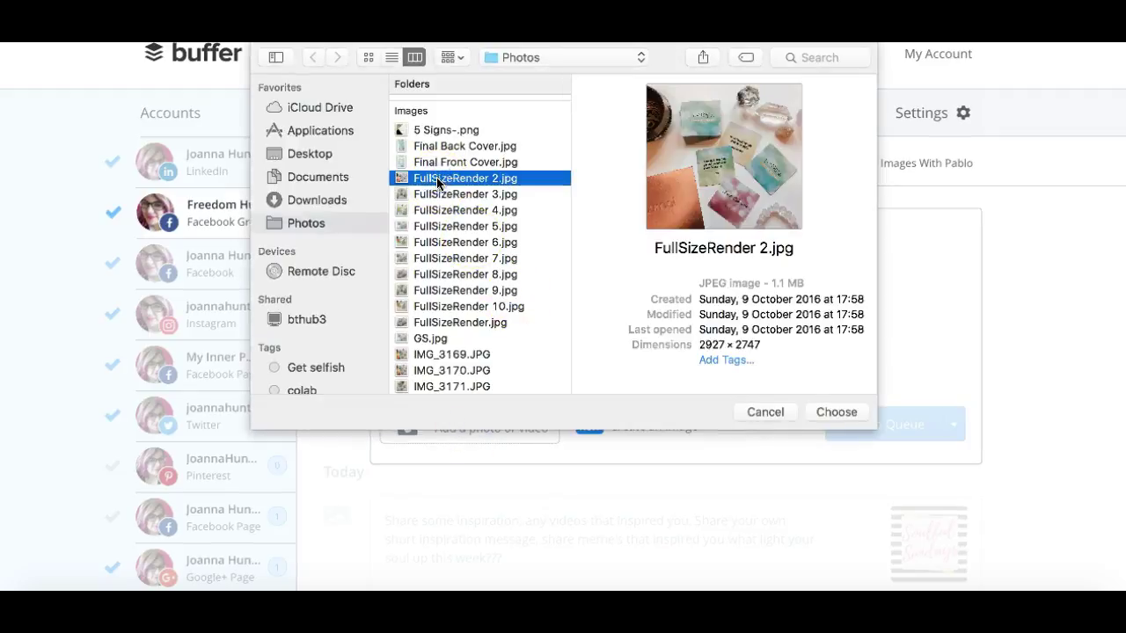
pyautogui.click(444, 257)
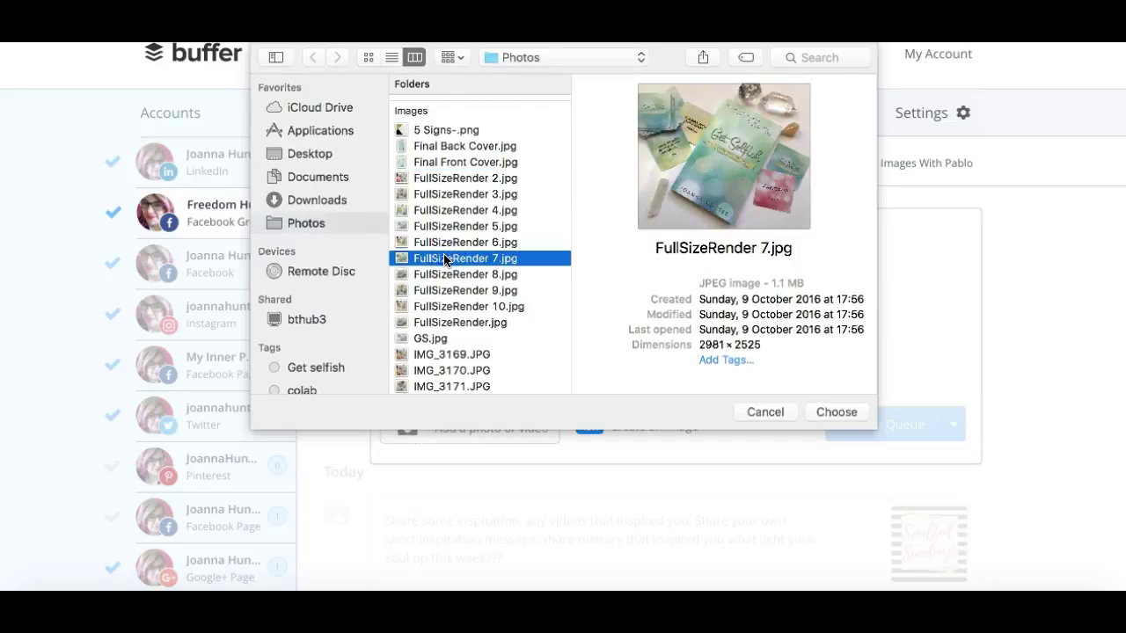
pyautogui.click(446, 289)
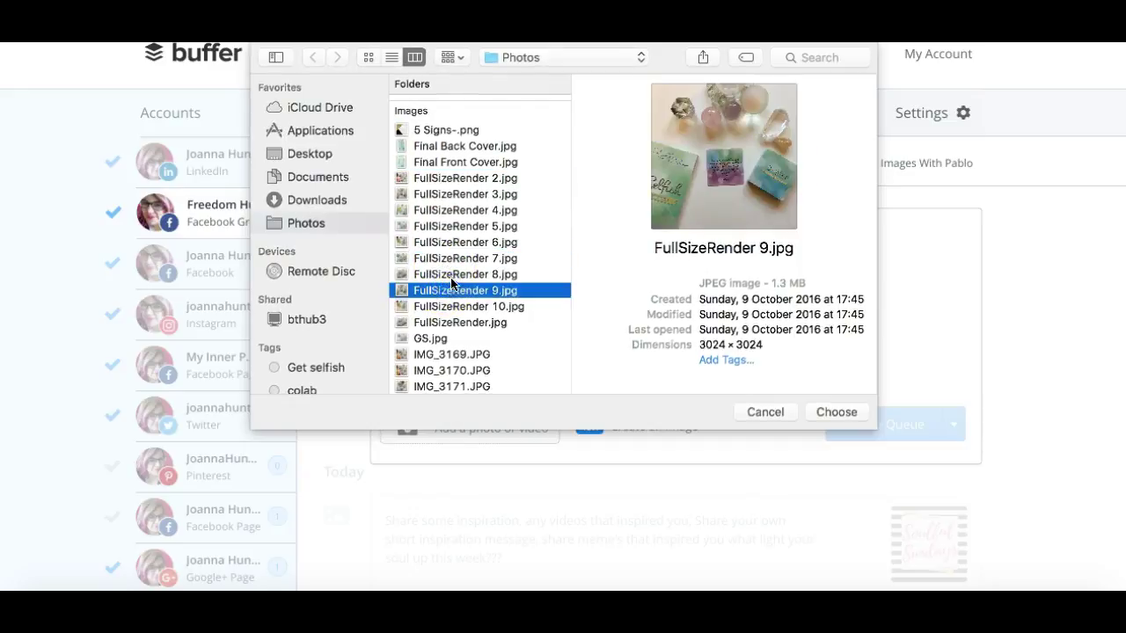
pyautogui.click(835, 412)
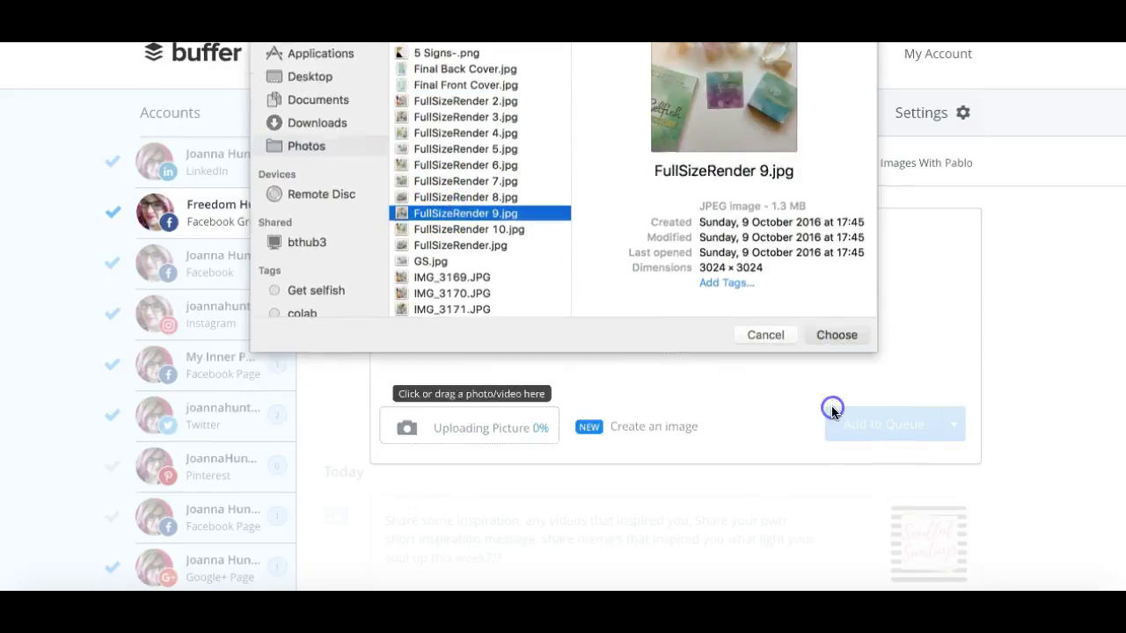
pyautogui.click(416, 302)
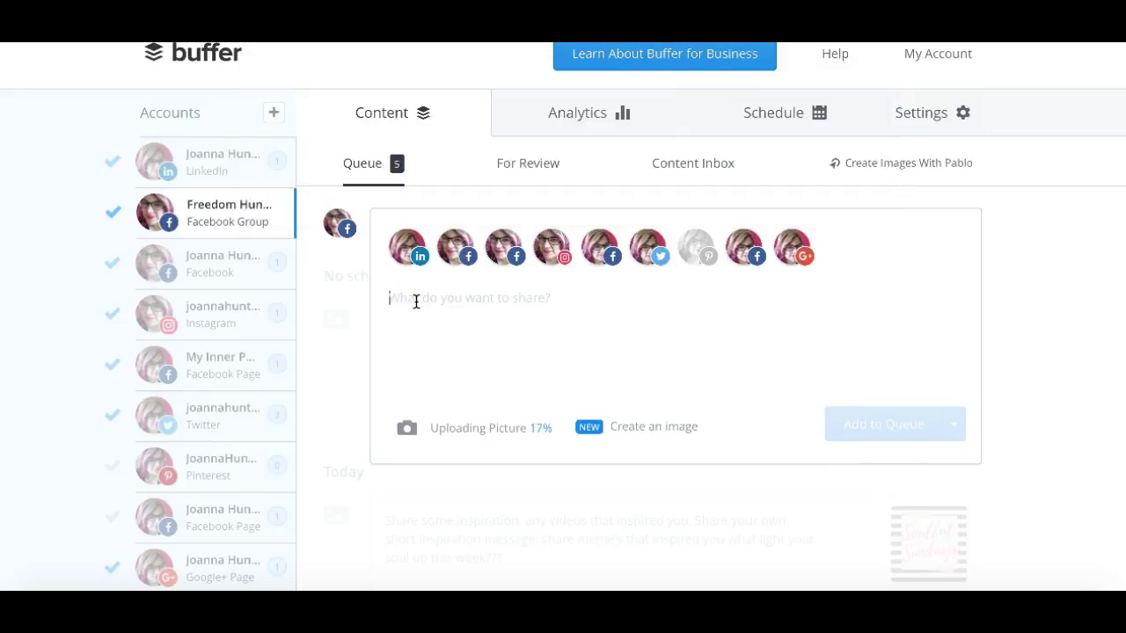
pyautogui.write('ONLY')
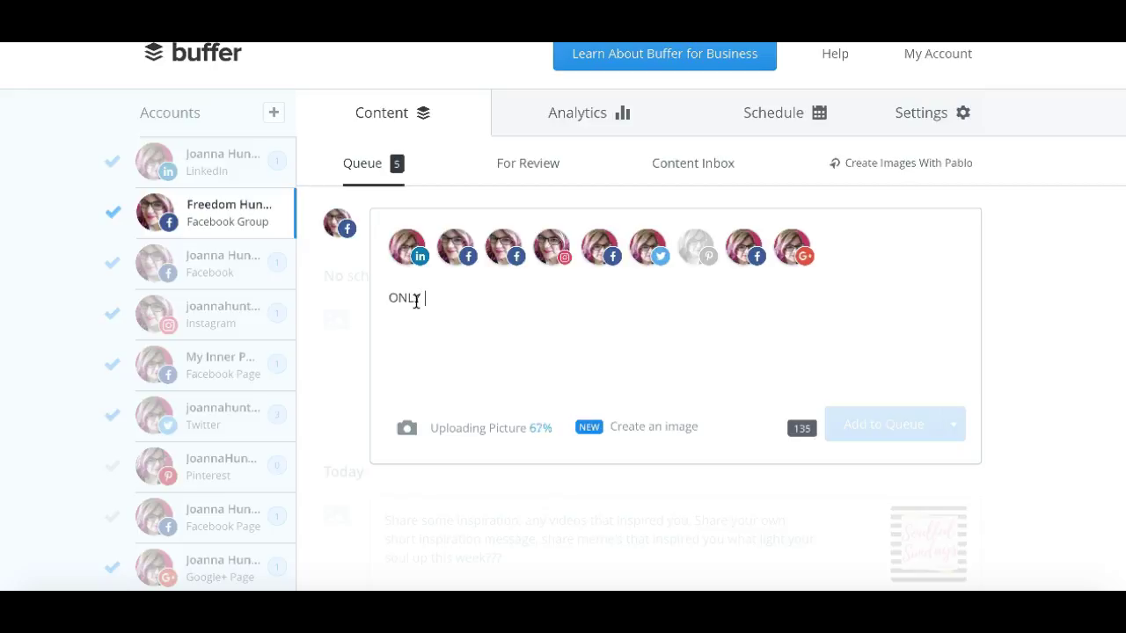
pyautogui.write(' !')
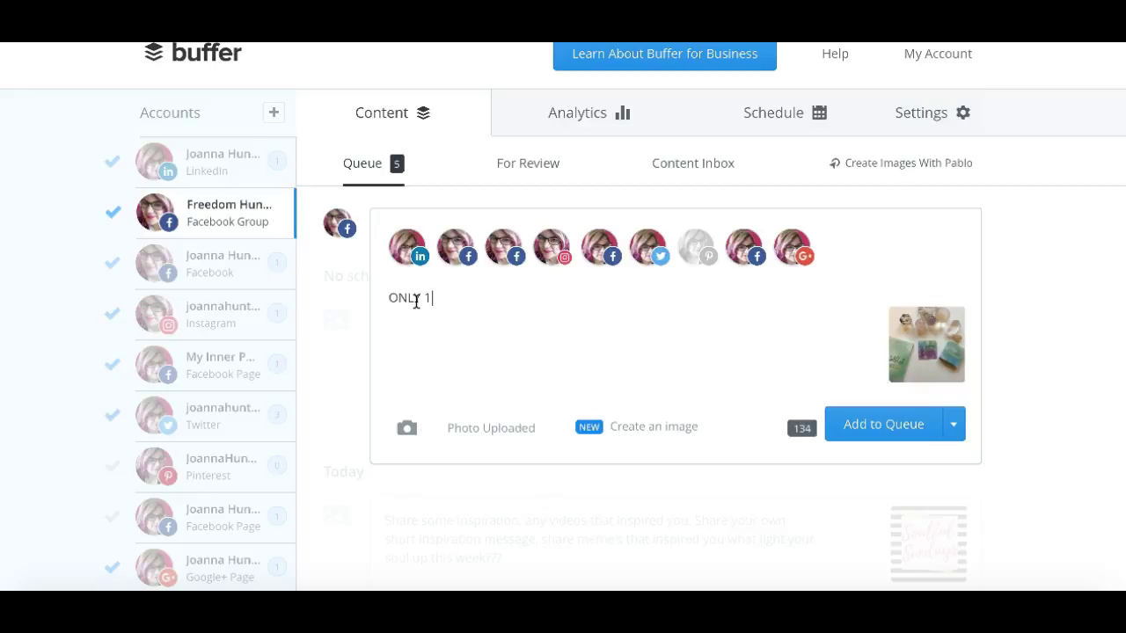
pyautogui.write('14 days left to grab your set')
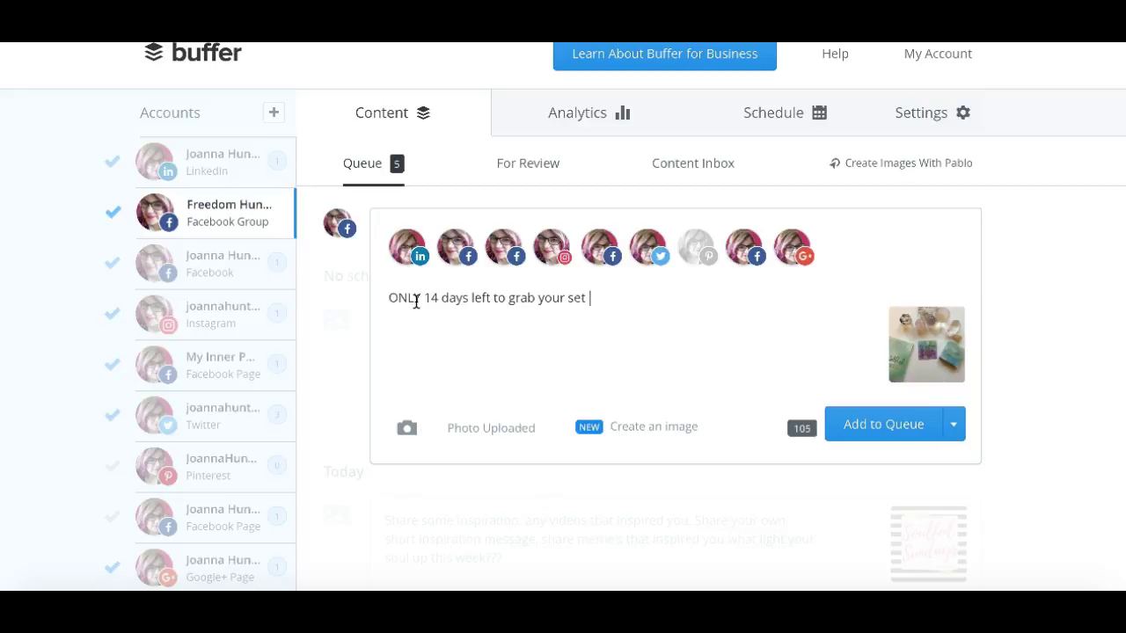
pyautogui.write(' of limited edition cards')
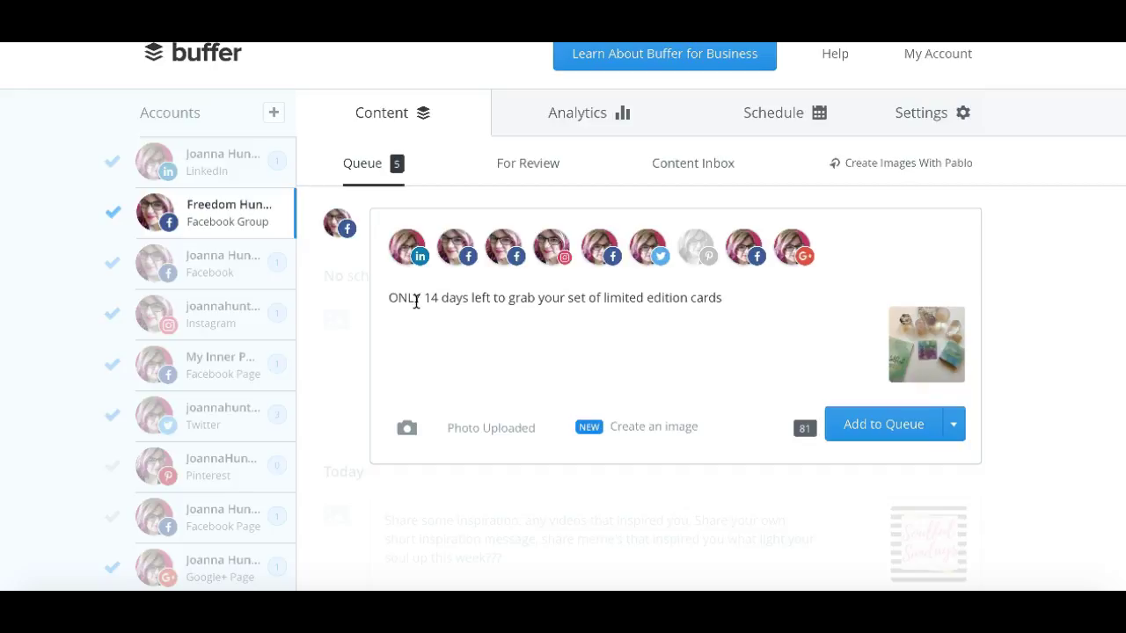
pyautogui.write('>>> www.getself')
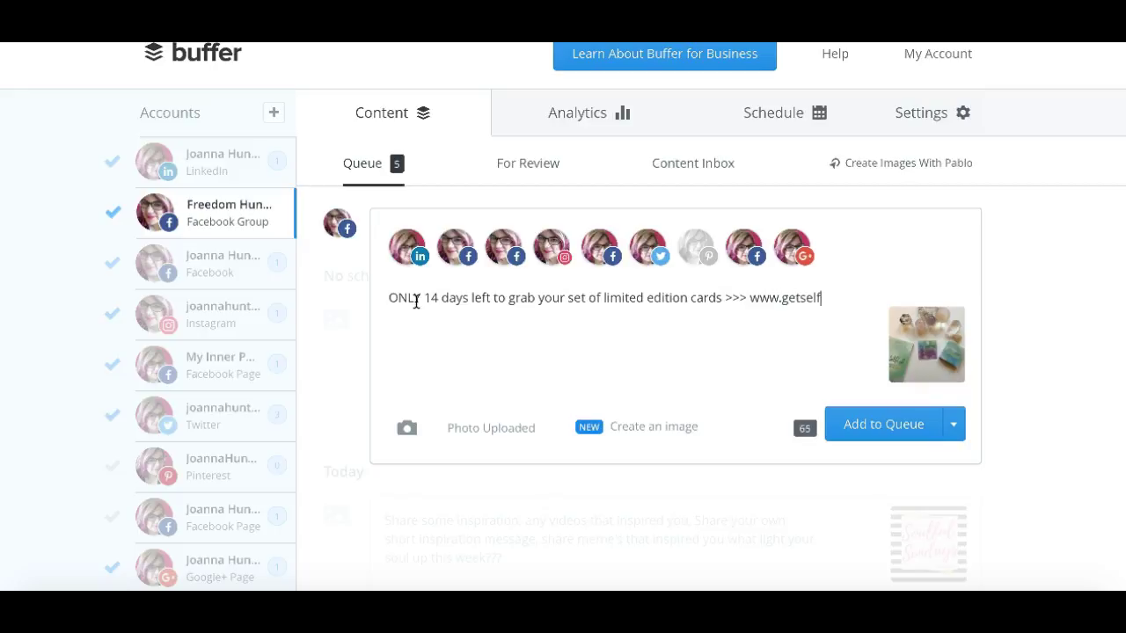
pyautogui.write('ishb')
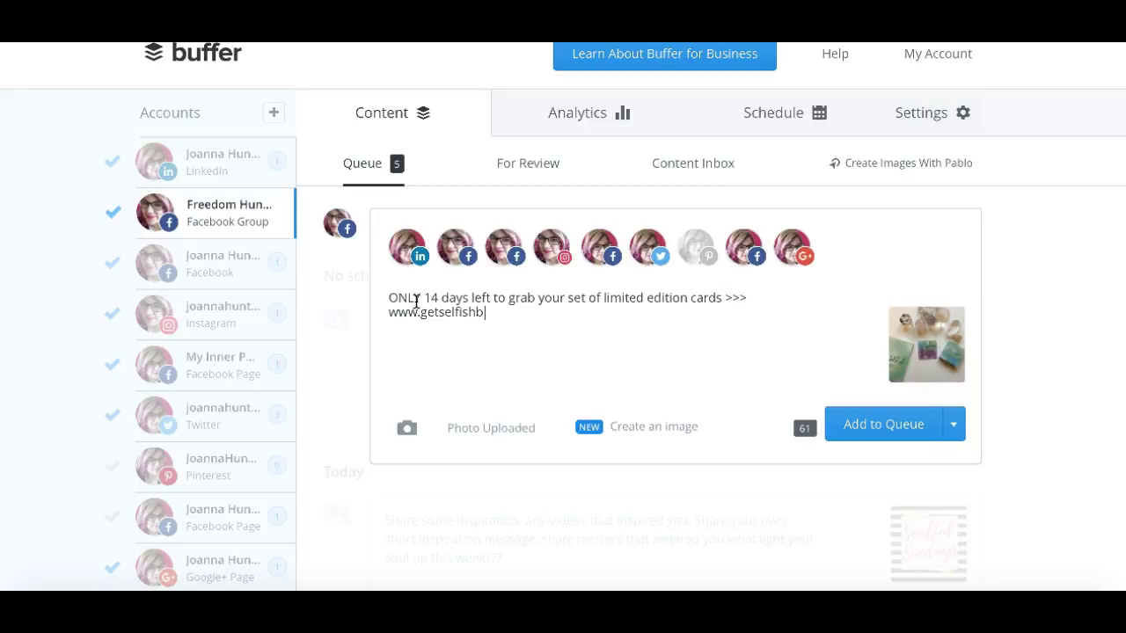
pyautogui.write('ook.com')
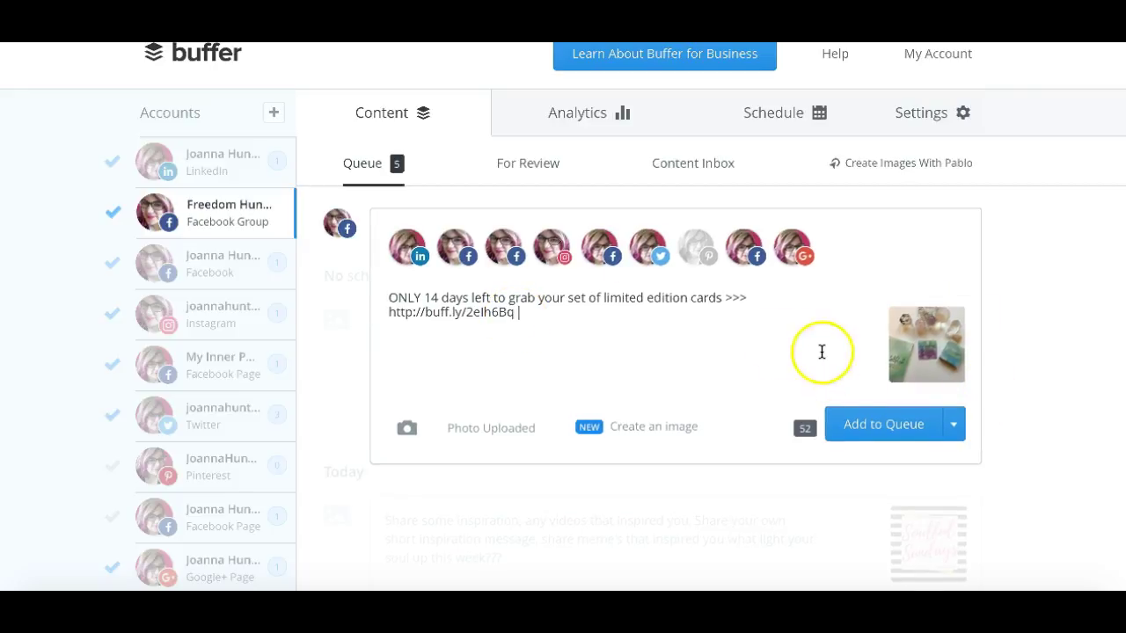
# Include the Pinterest account in the post and pin it to the Tarot board
pyautogui.click(705, 258)
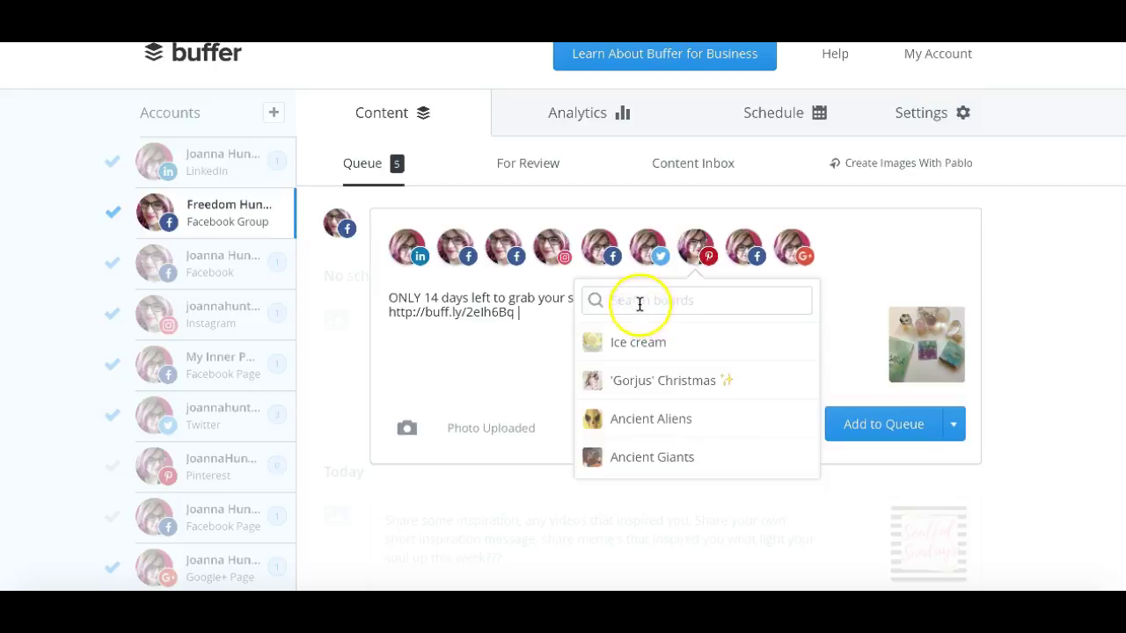
pyautogui.write('tar')
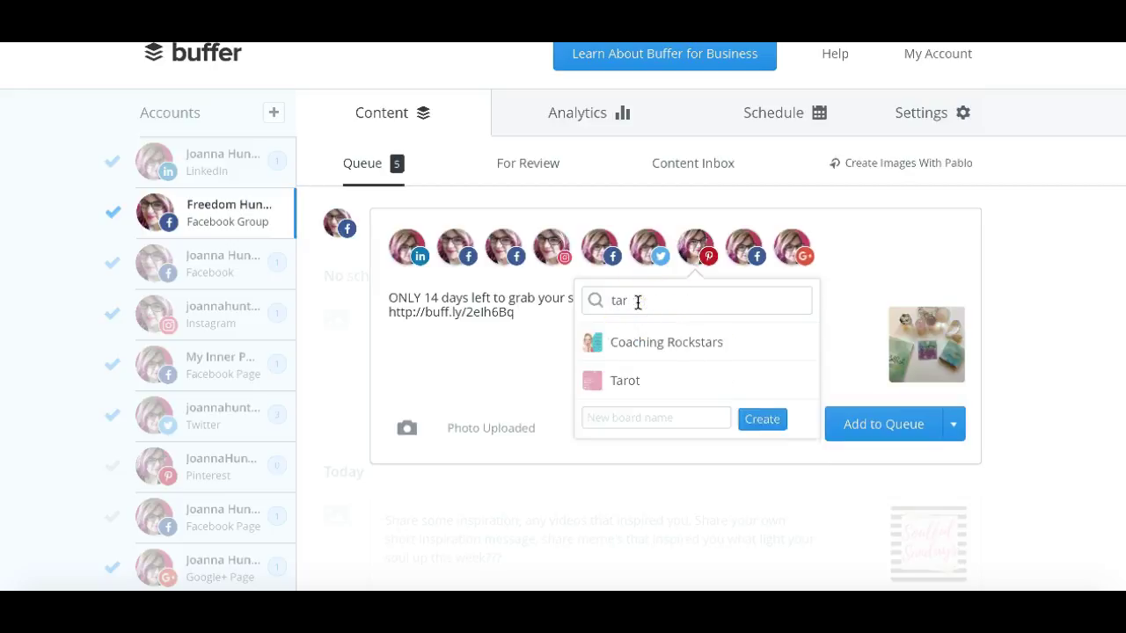
pyautogui.click(658, 384)
# Copy the shortened link from the post text into the Pinterest source URL
pyautogui.click(854, 407)
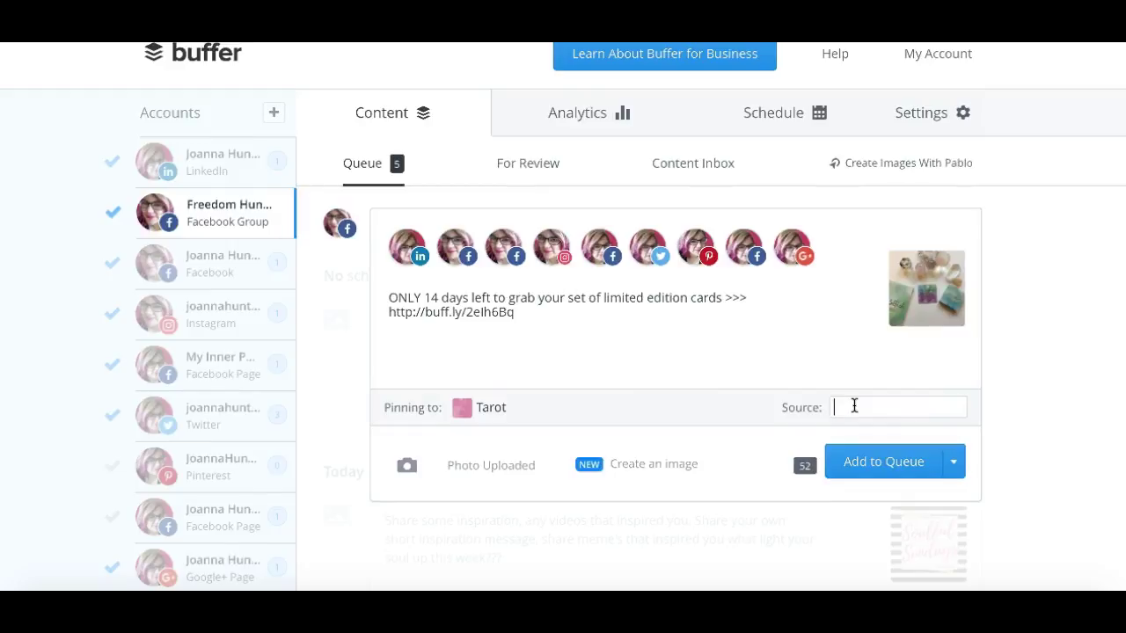
pyautogui.moveTo(520, 314); pyautogui.dragTo(382, 314)
pyautogui.hotkey('ctrl', 'c')
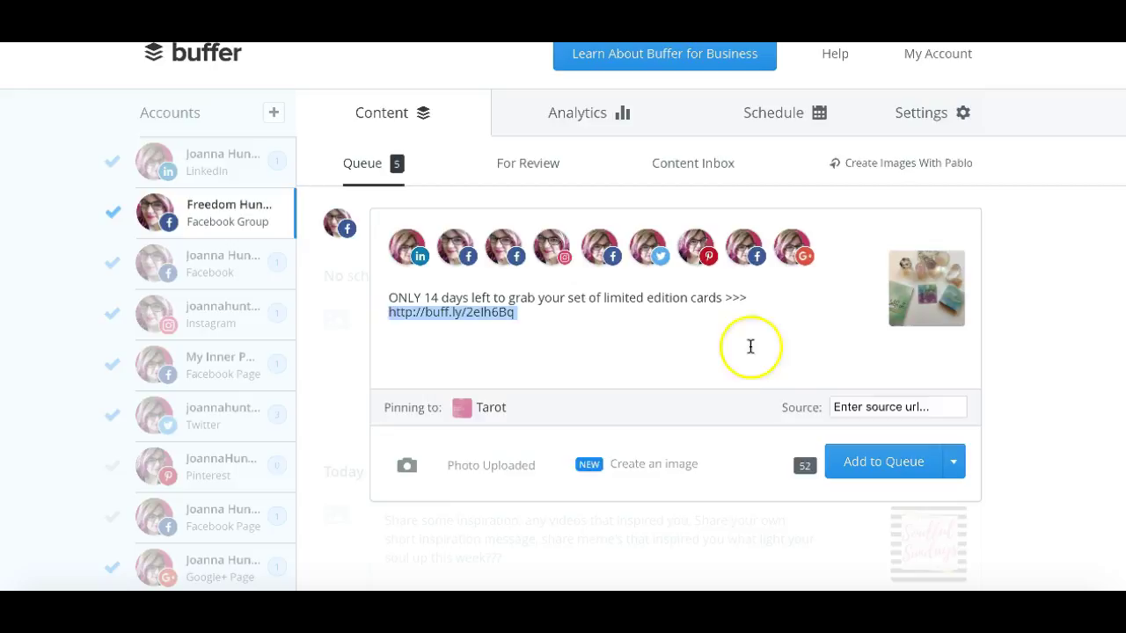
pyautogui.click(845, 406)
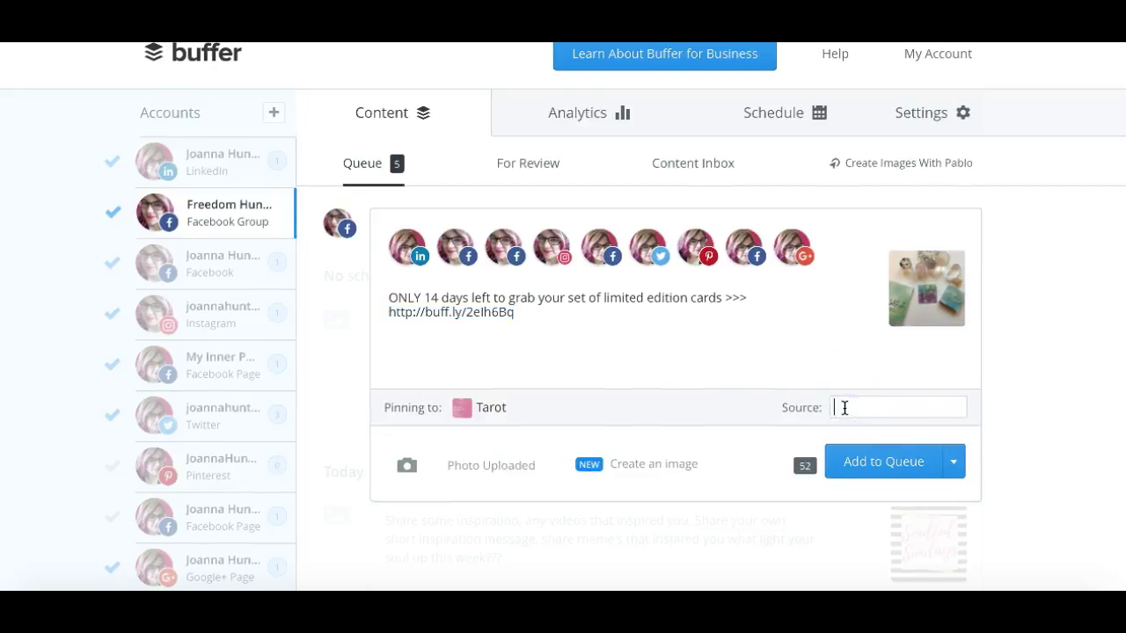
pyautogui.hotkey('ctrl', 'v')
pyautogui.moveTo(933, 308)
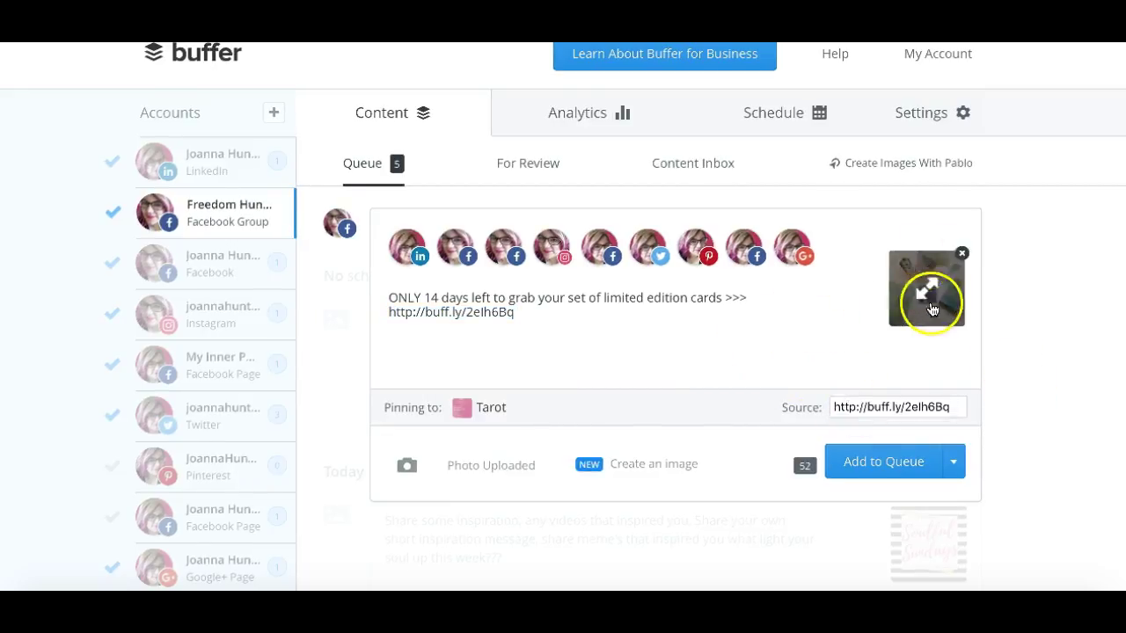
# Try to schedule the limited edition cards post for 30 October 2016 at 08:00
pyautogui.click(954, 462)
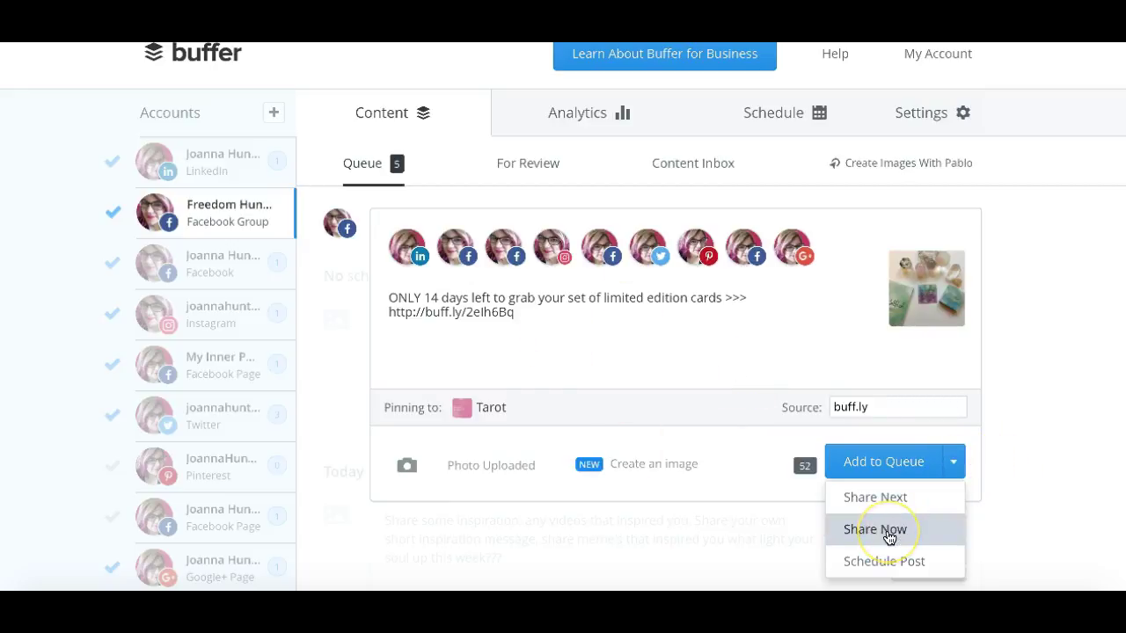
pyautogui.click(885, 561)
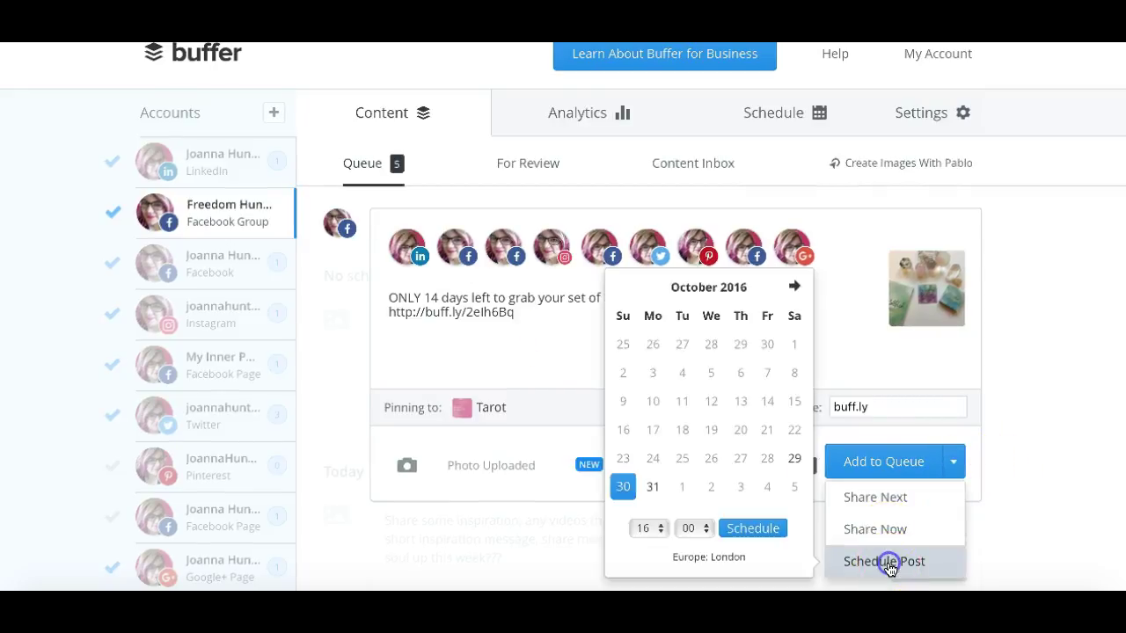
pyautogui.click(658, 529)
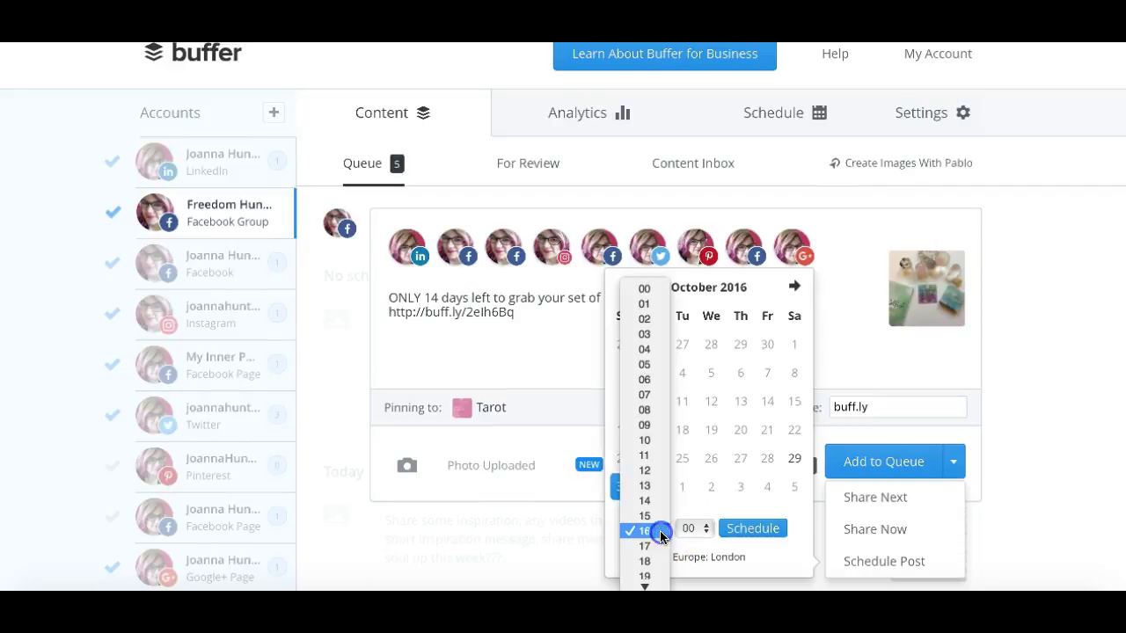
pyautogui.click(642, 413)
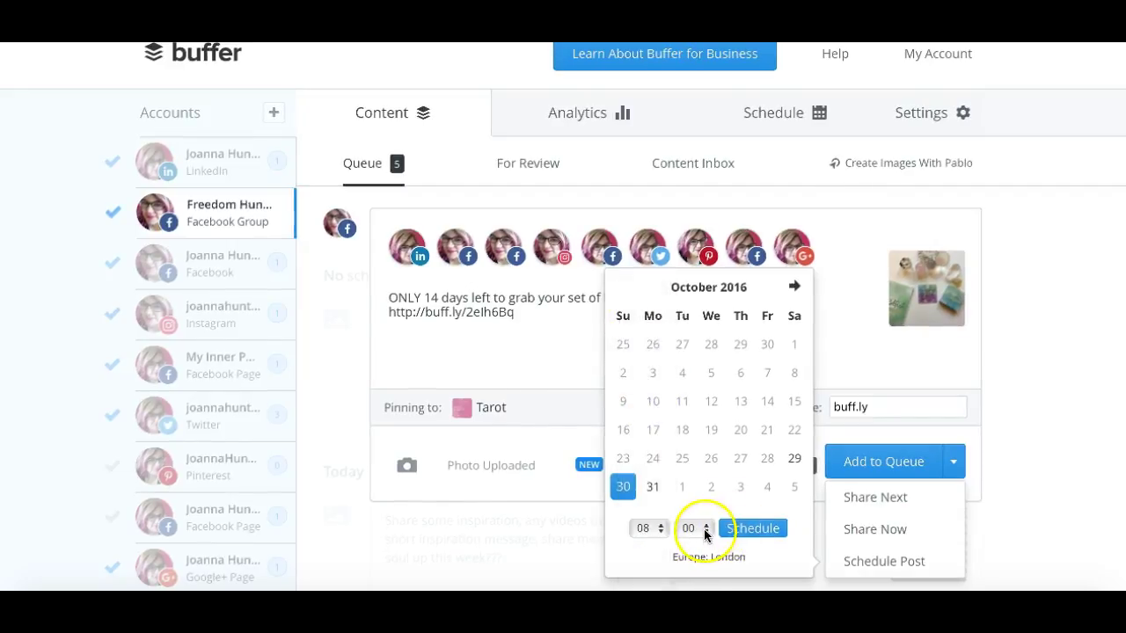
pyautogui.click(744, 529)
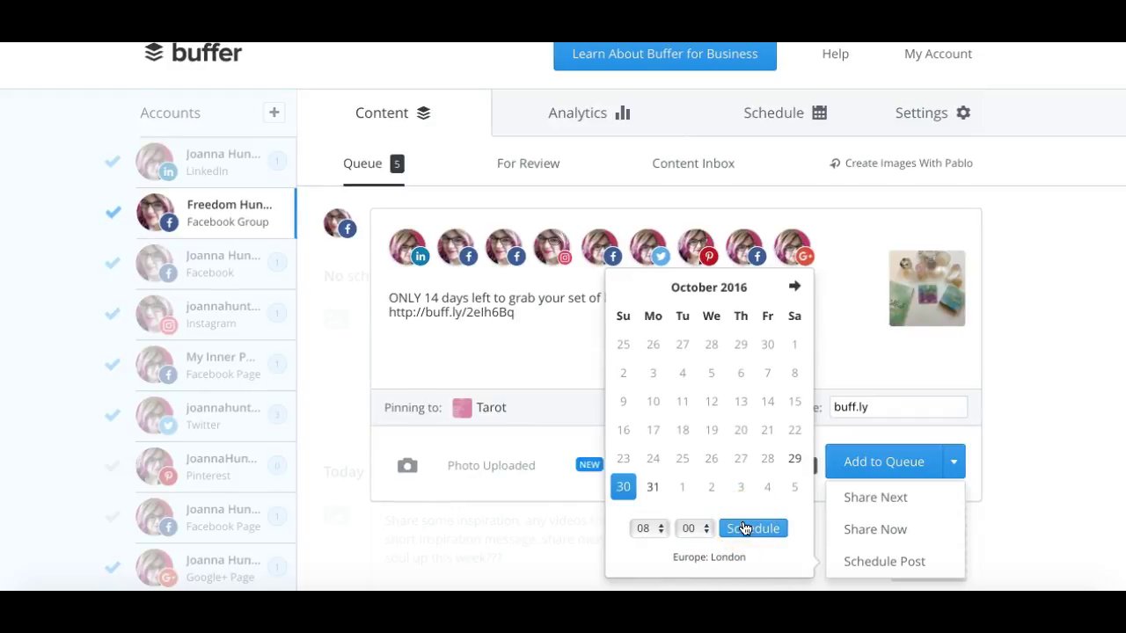
pyautogui.click(745, 529)
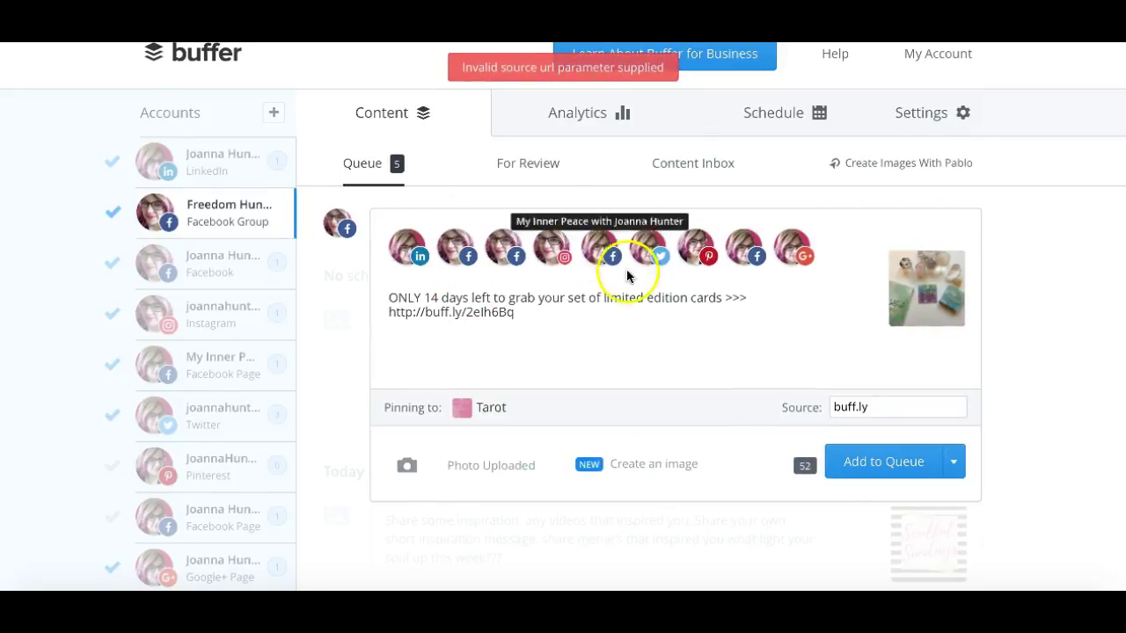
pyautogui.click(867, 406)
pyautogui.hotkey('ctrl', 'a')
pyautogui.write('http://buff.ly/2elh6Bq')
pyautogui.moveTo(875, 407); pyautogui.dragTo(805, 400)
pyautogui.press('Right')
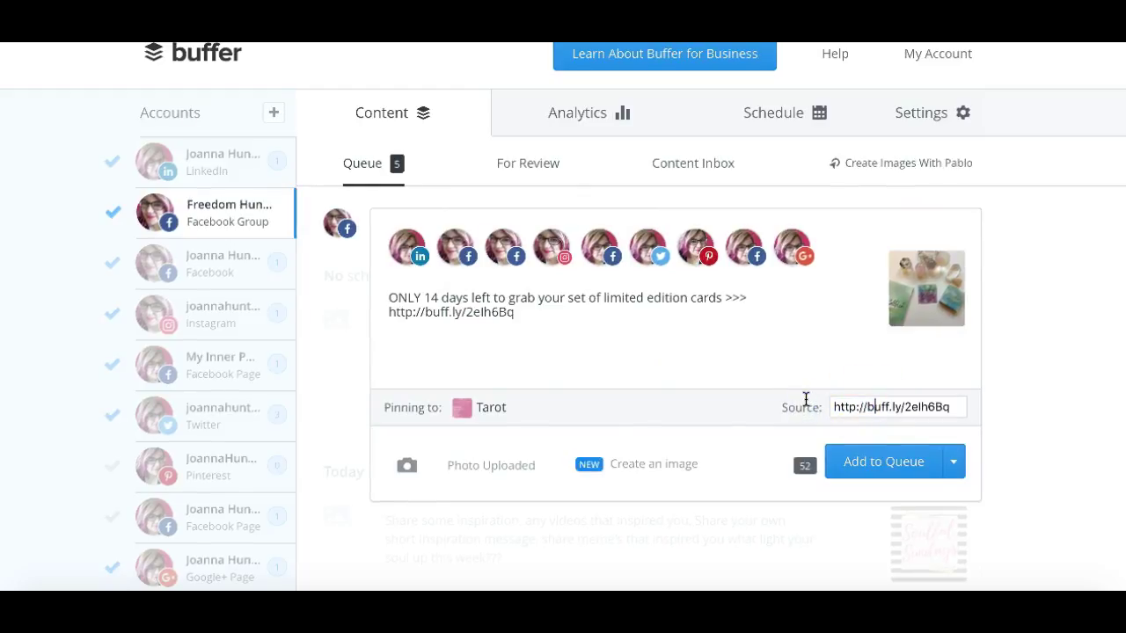
pyautogui.press('BackSpace')
pyautogui.press('BackSpace')
pyautogui.press('BackSpace')
pyautogui.press('BackSpace')
pyautogui.press('BackSpace')
pyautogui.press('BackSpace')
pyautogui.press('BackSpace')
pyautogui.press('BackSpace')
pyautogui.press('BackSpace')
pyautogui.press('BackSpace')
pyautogui.press('BackSpace')
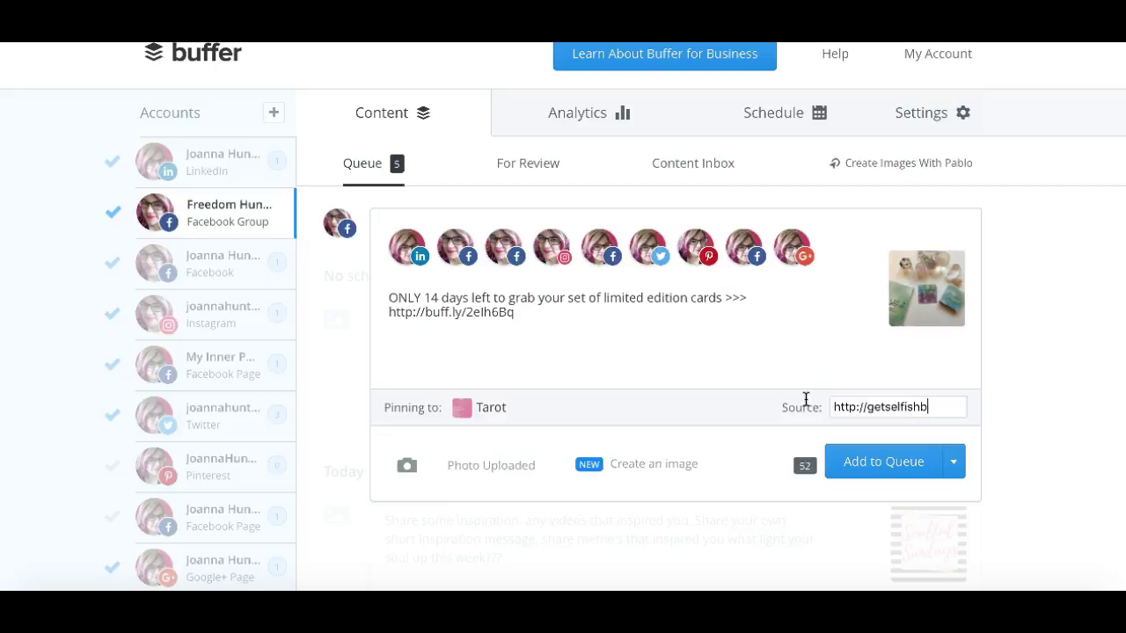
pyautogui.write('com')
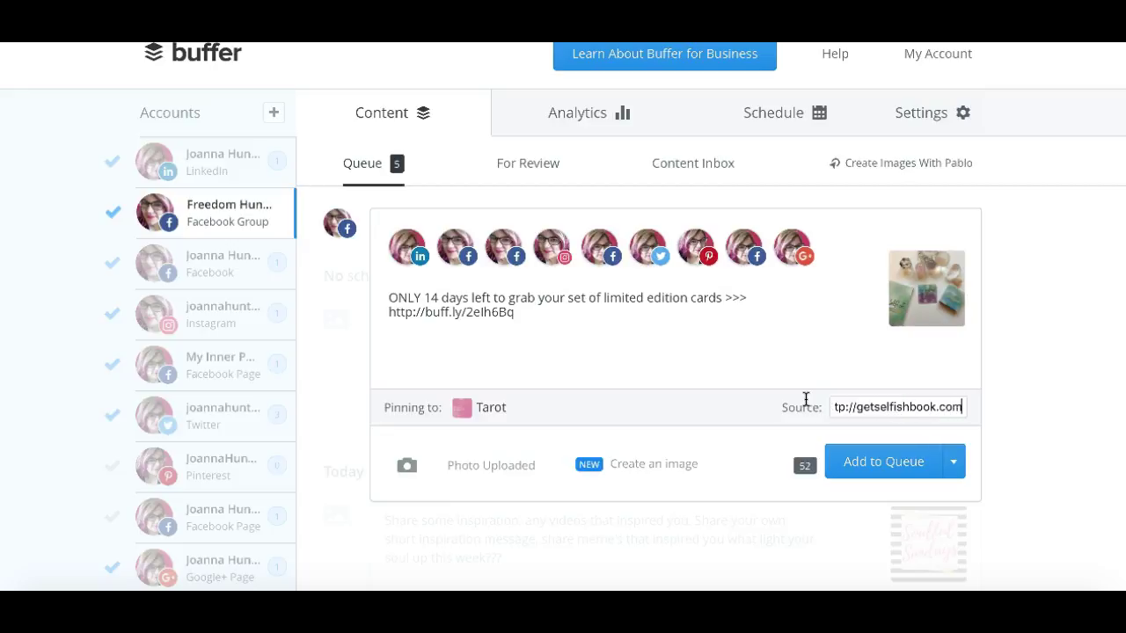
pyautogui.write('/cards')
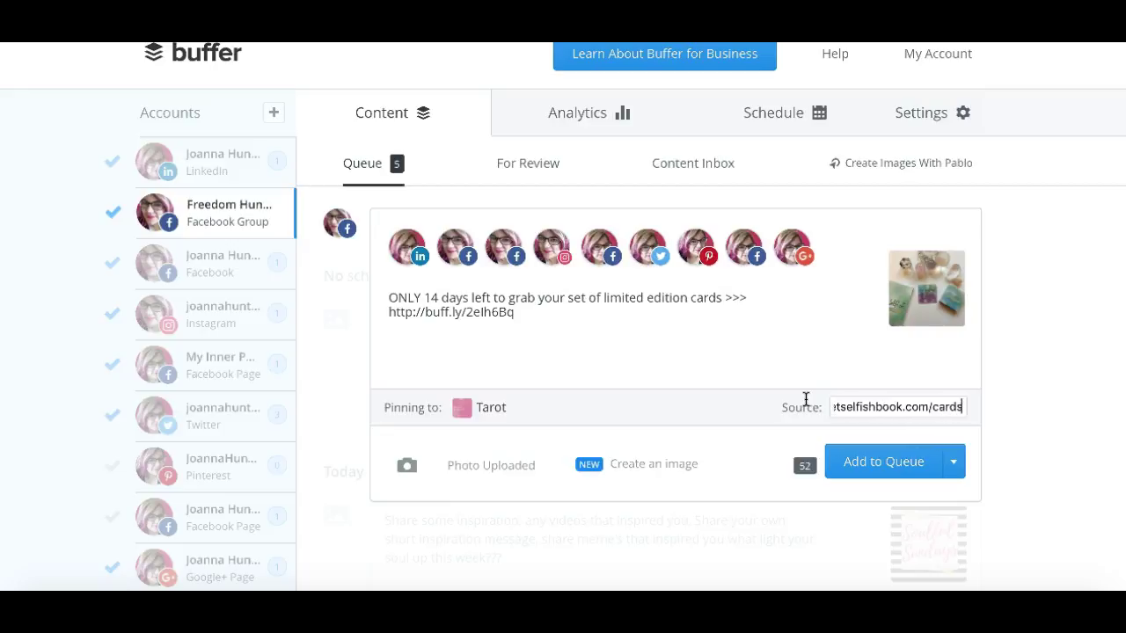
pyautogui.click(921, 474)
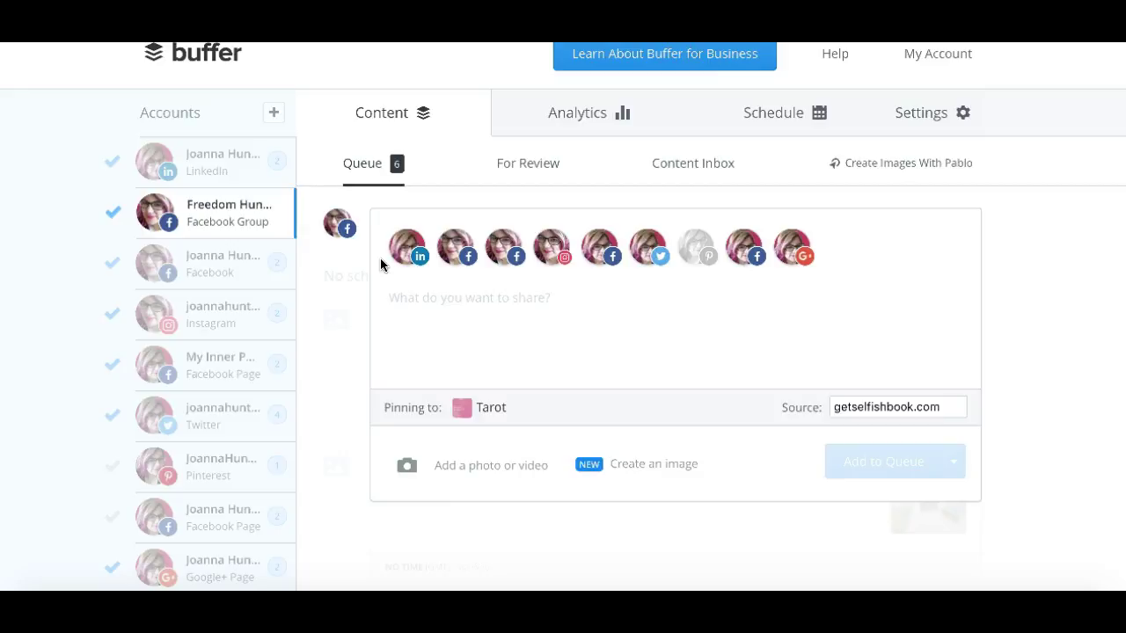
# View the Facebook group's posting schedule and return to its content queue
pyautogui.scroll(-5, 380, 258)
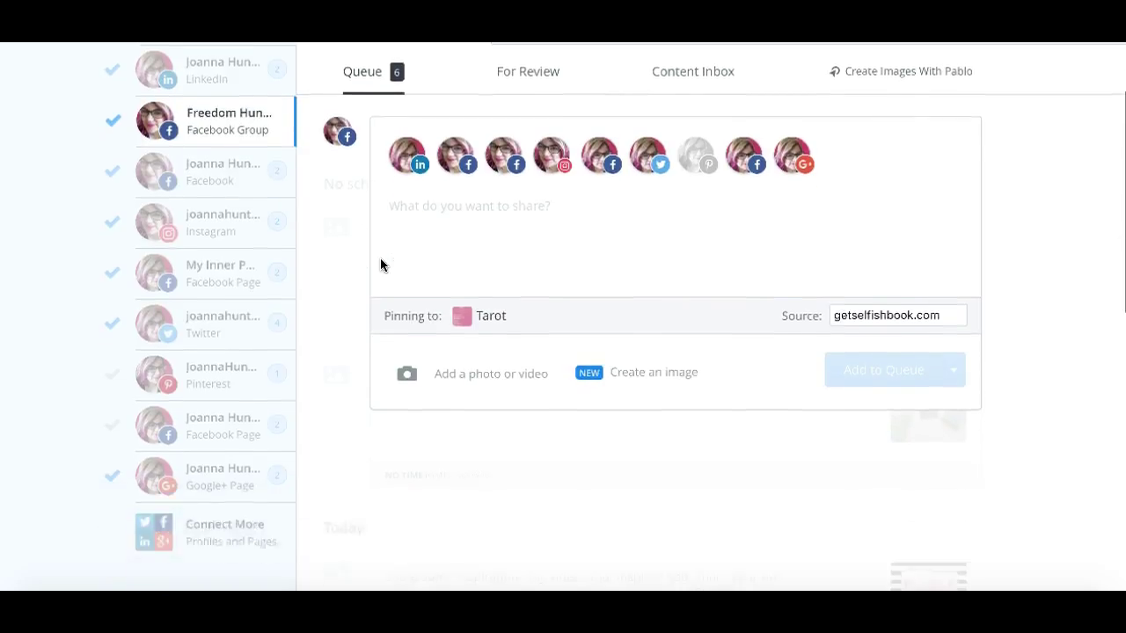
pyautogui.scroll(-3, 380, 258)
pyautogui.scroll(8, 380, 257)
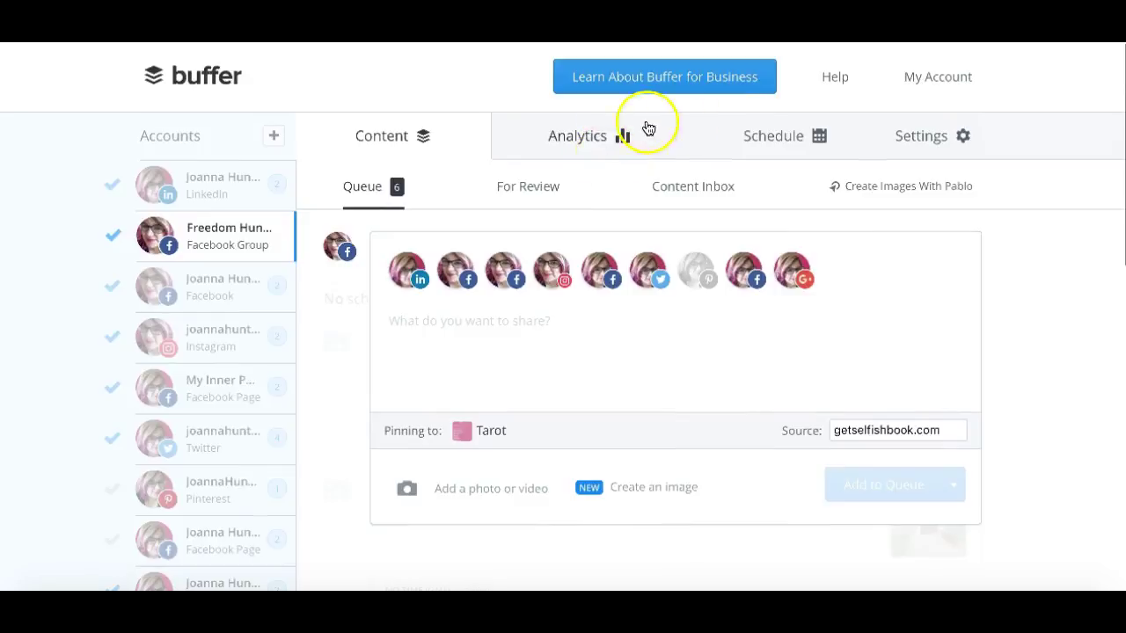
pyautogui.click(773, 139)
pyautogui.click(417, 138)
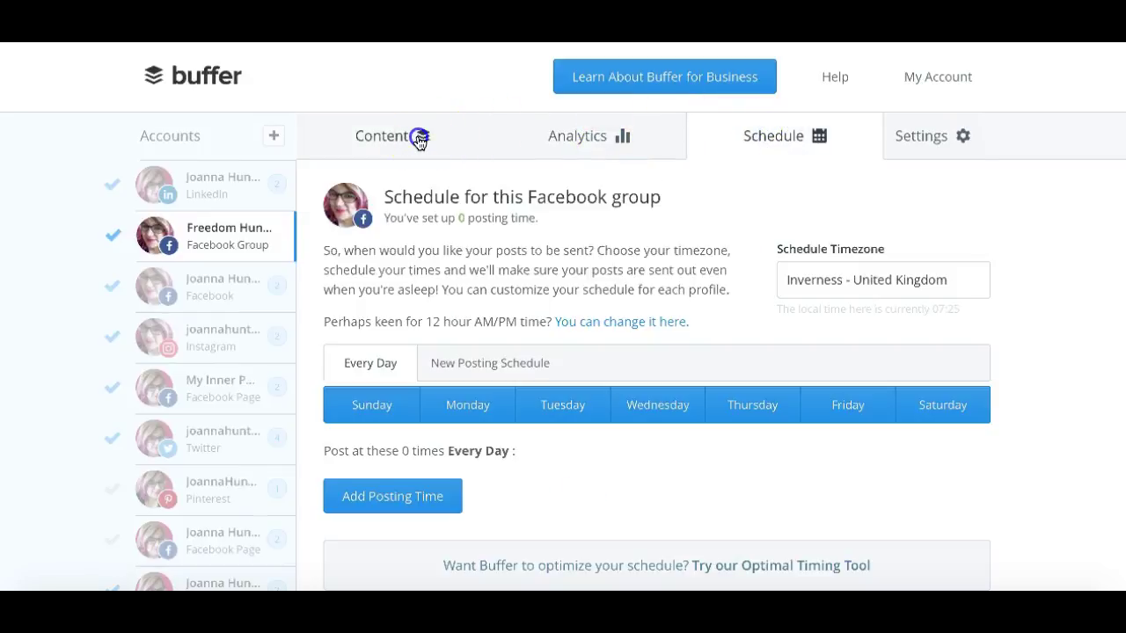
# Review the Facebook group's queued posts, including those without a time and those scheduled for today, Wednesday and Thursday
pyautogui.scroll(-10, 616, 453)
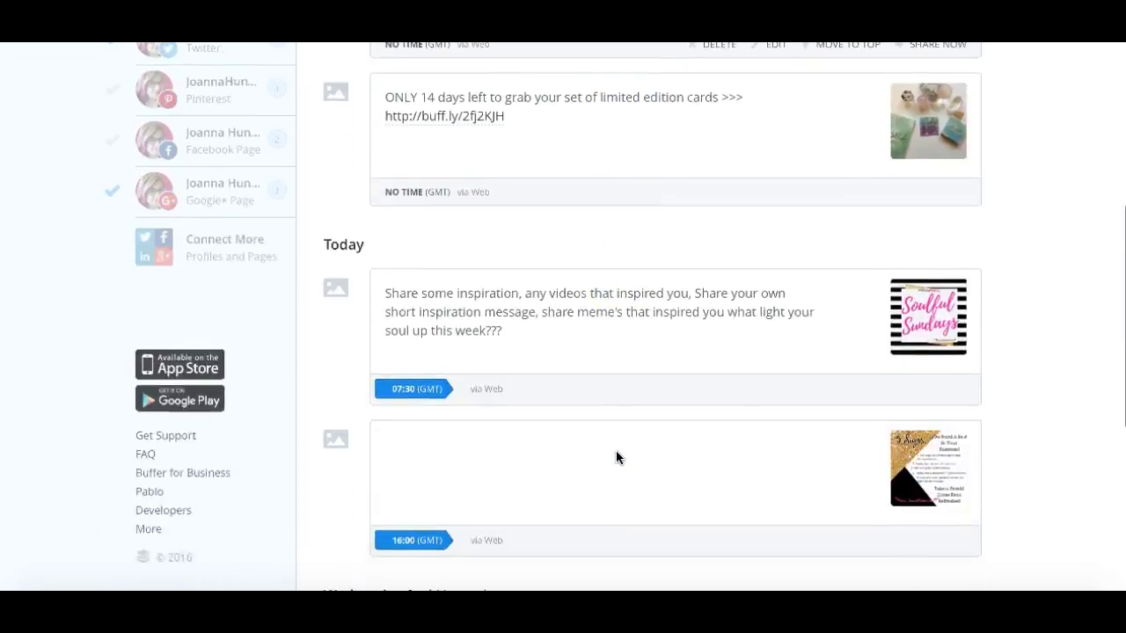
pyautogui.scroll(1, 615, 456)
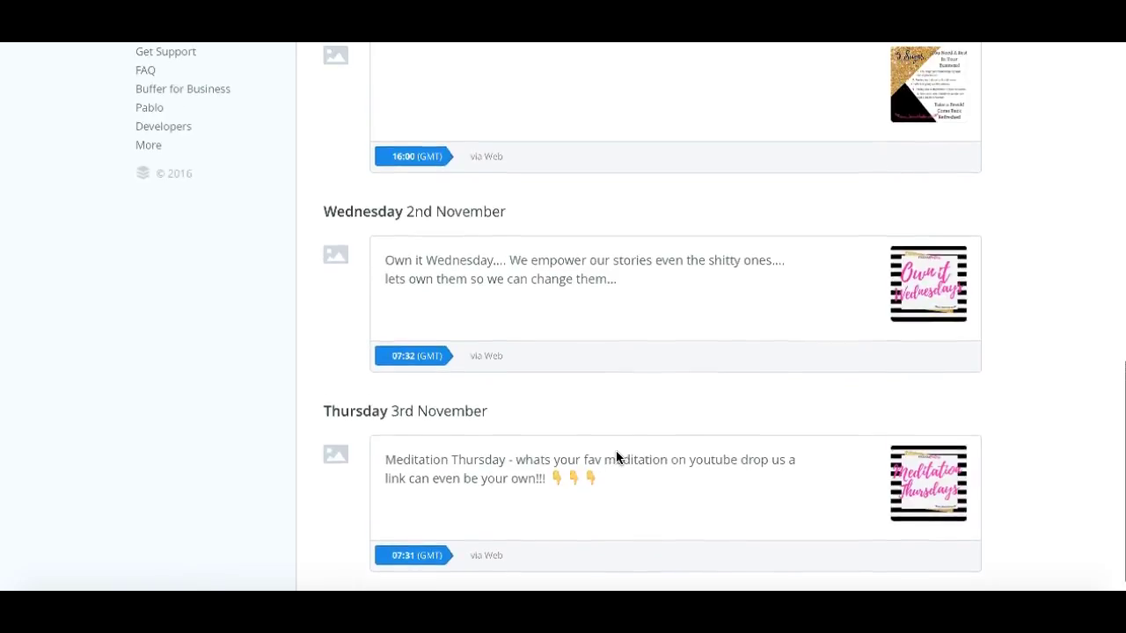
pyautogui.moveTo(892, 251)
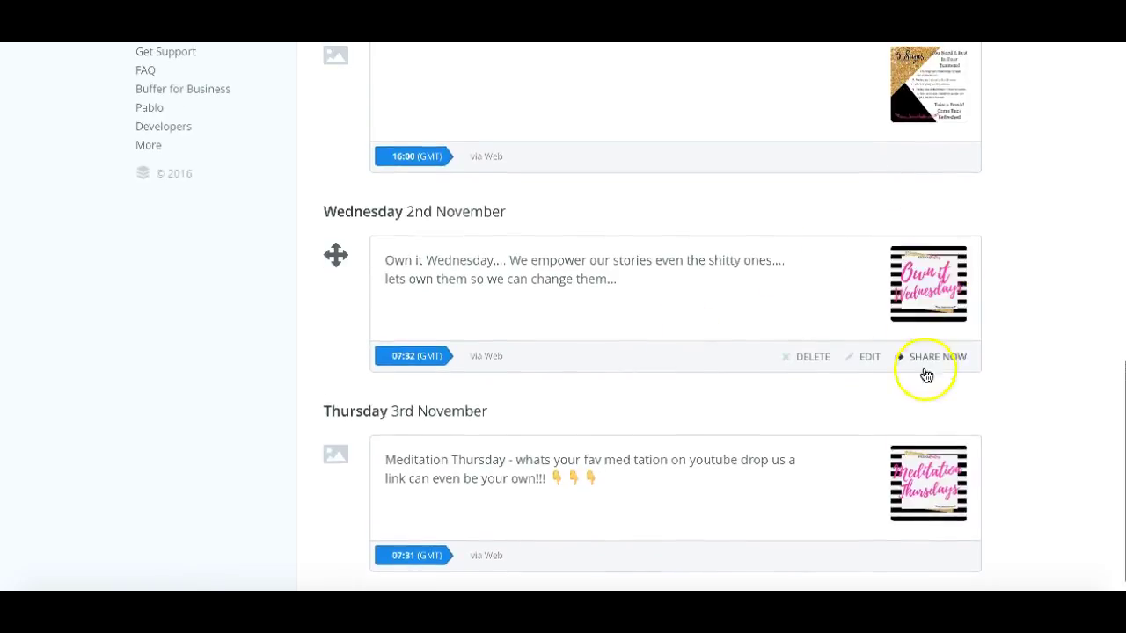
pyautogui.moveTo(930, 472)
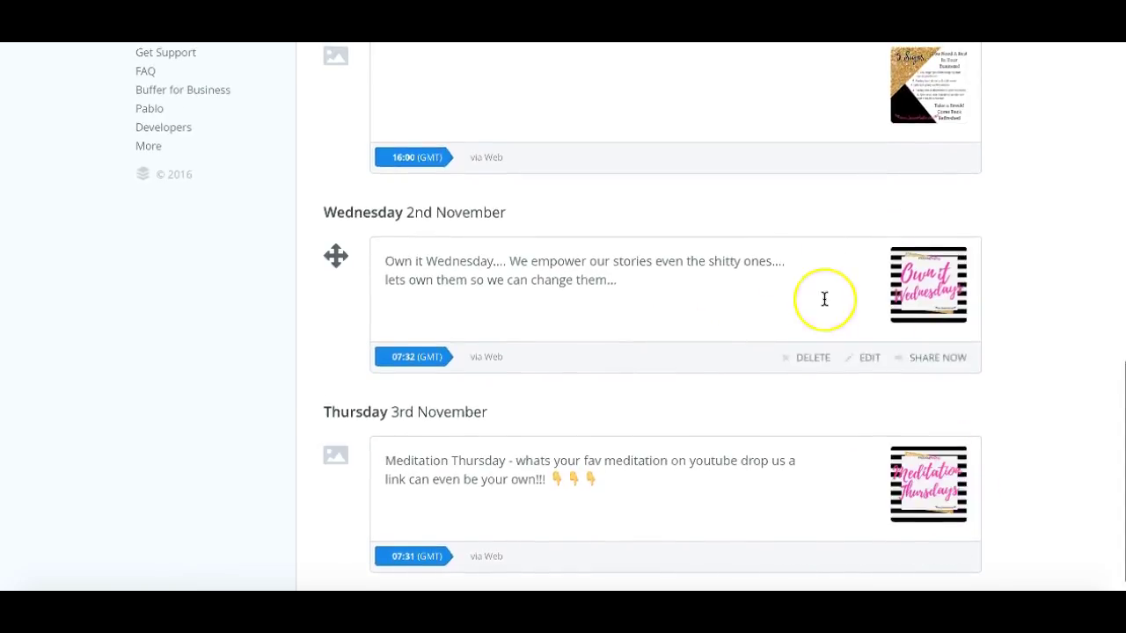
pyautogui.scroll(8, 824, 297)
pyautogui.scroll(-3, 824, 300)
pyautogui.scroll(-1, 824, 299)
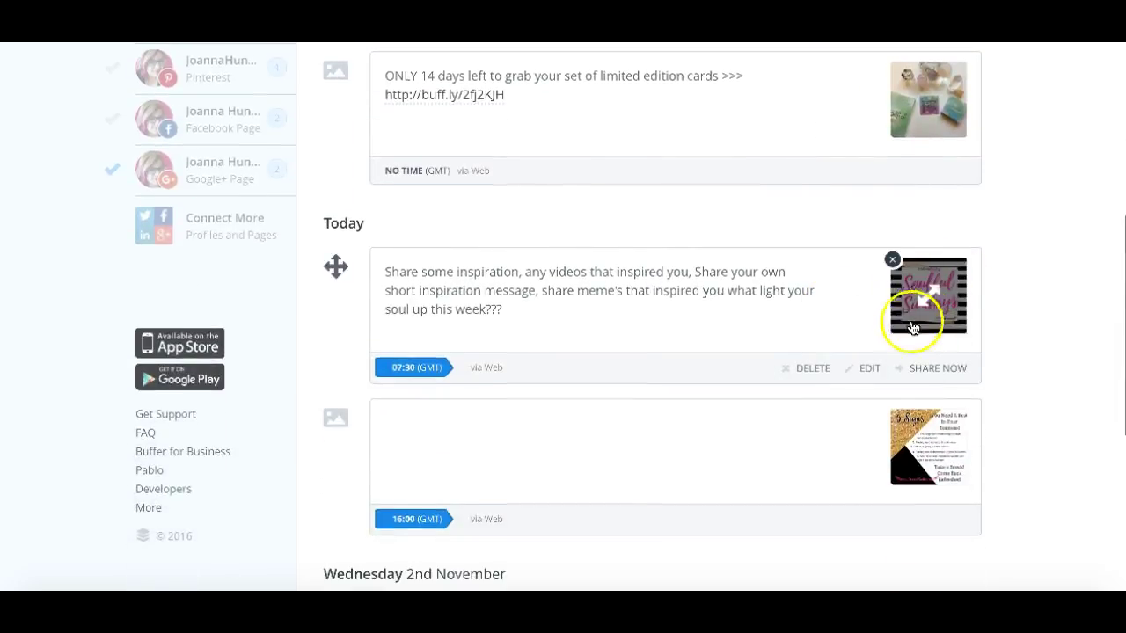
pyautogui.scroll(-8, 820, 467)
pyautogui.scroll(2, 820, 466)
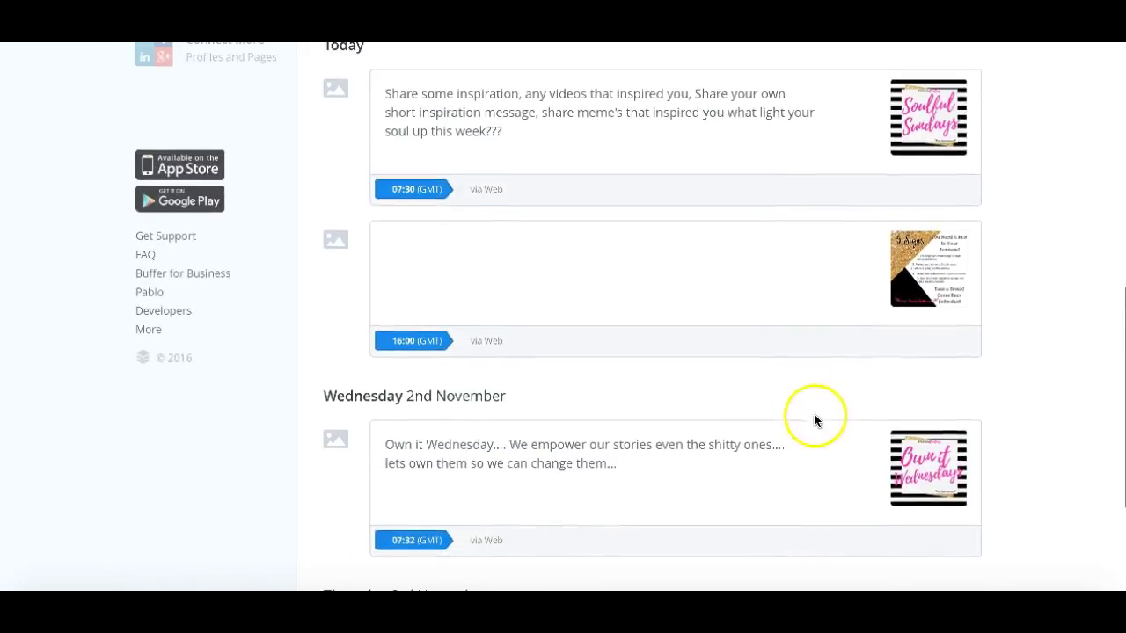
pyautogui.scroll(7, 815, 264)
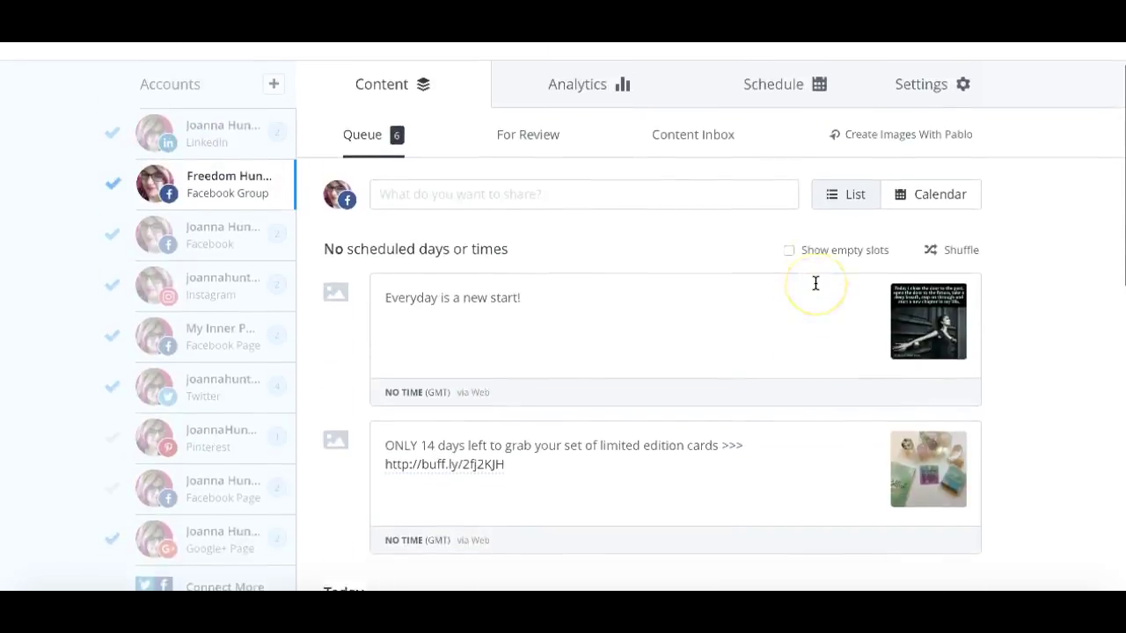
# Open the Facebook group's post analytics and examine the comments, likes, clicks and shares of its recent posts
pyautogui.click(586, 144)
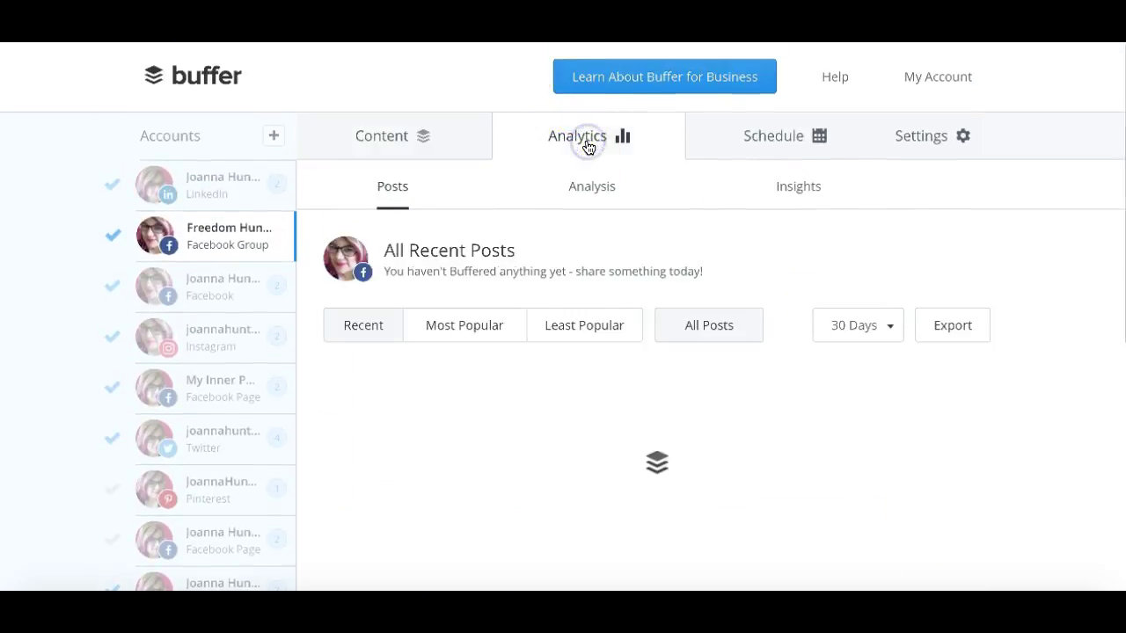
pyautogui.click(584, 325)
pyautogui.scroll(-3, 465, 435)
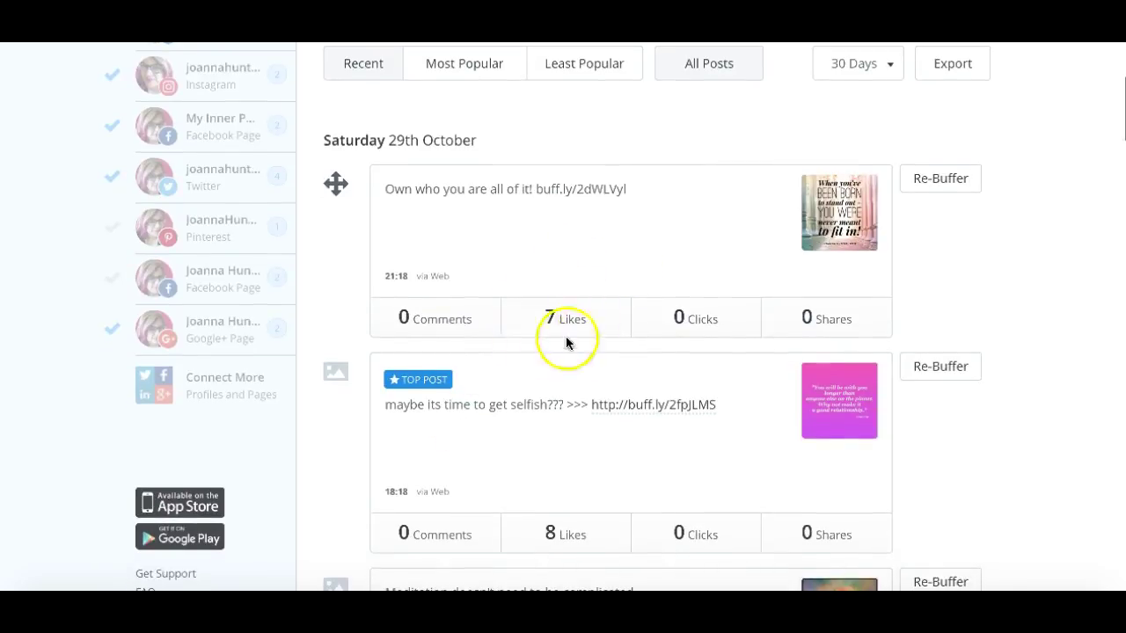
pyautogui.scroll(-2, 577, 332)
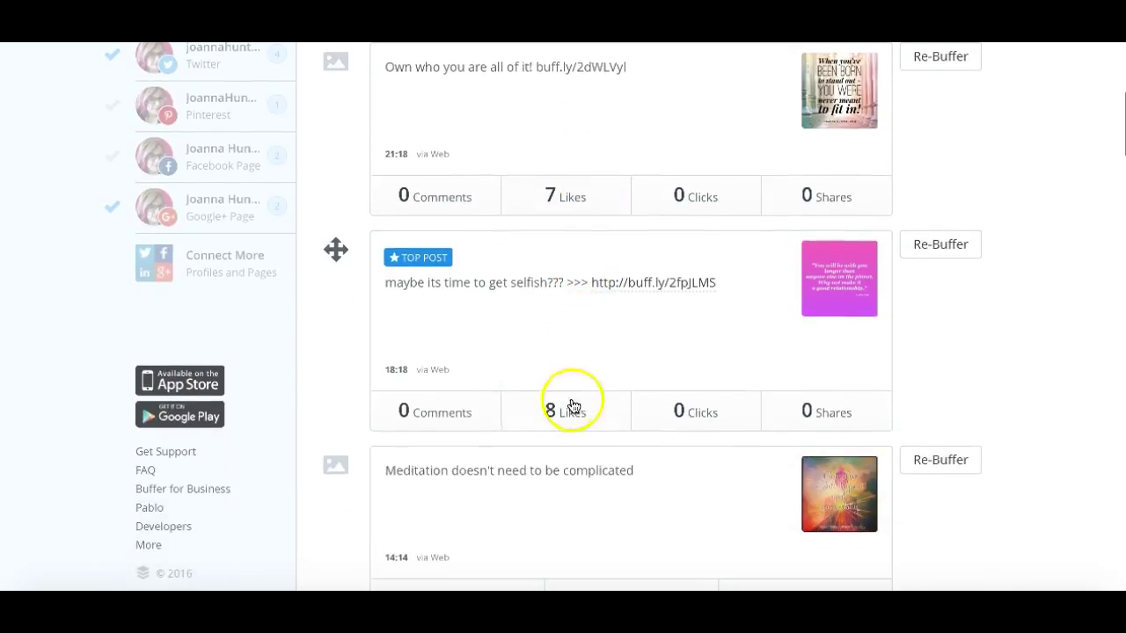
pyautogui.scroll(-3, 568, 409)
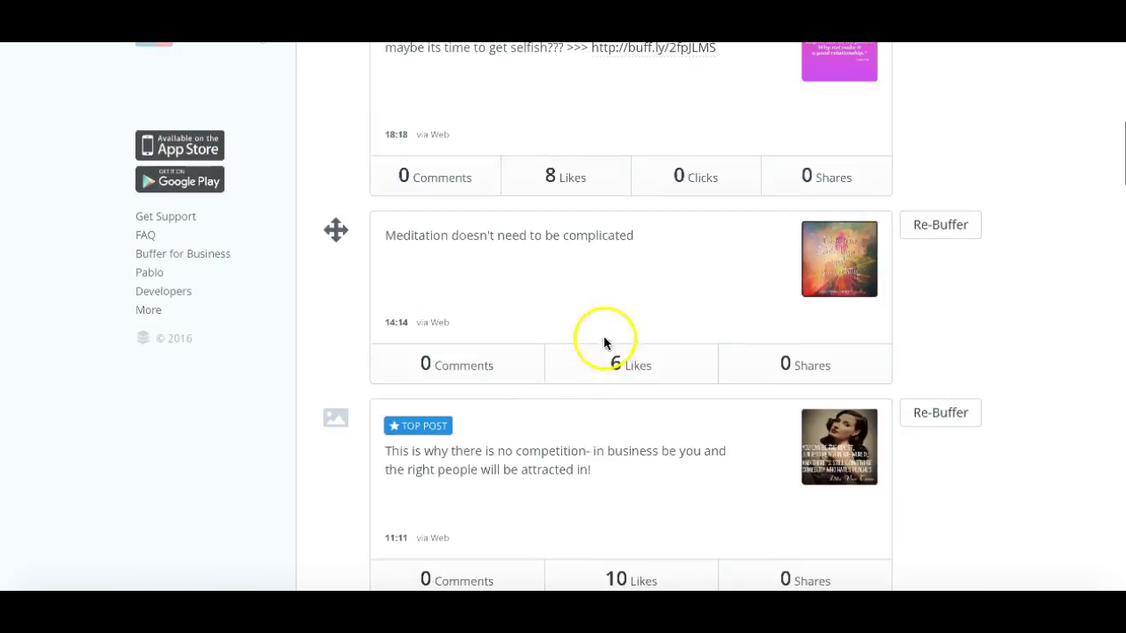
pyautogui.scroll(-3, 593, 384)
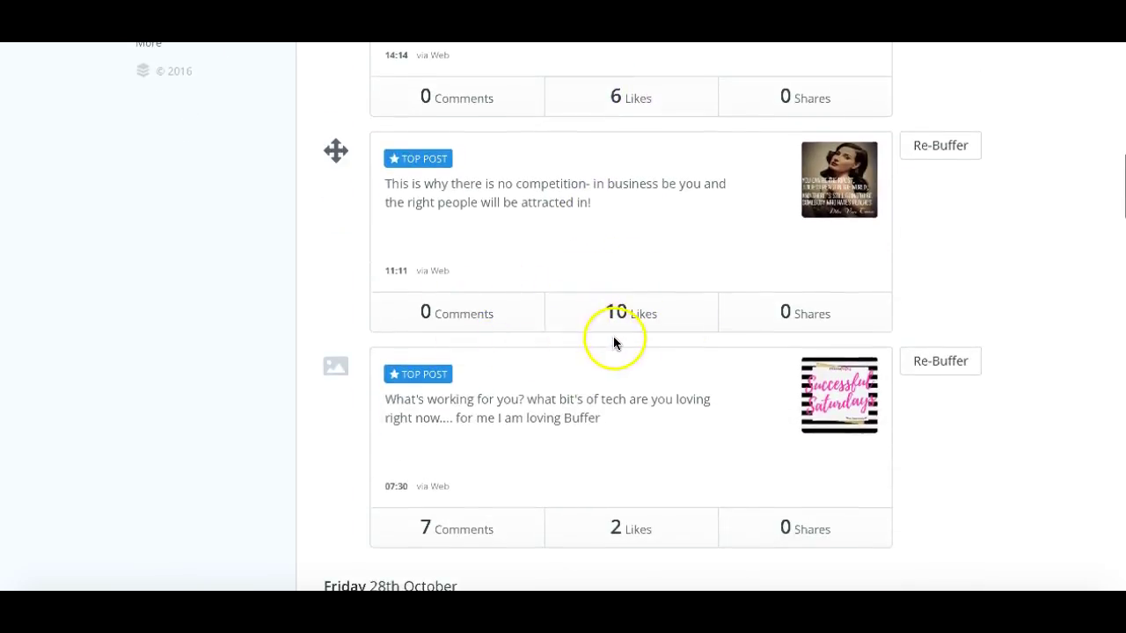
pyautogui.scroll(-2, 613, 341)
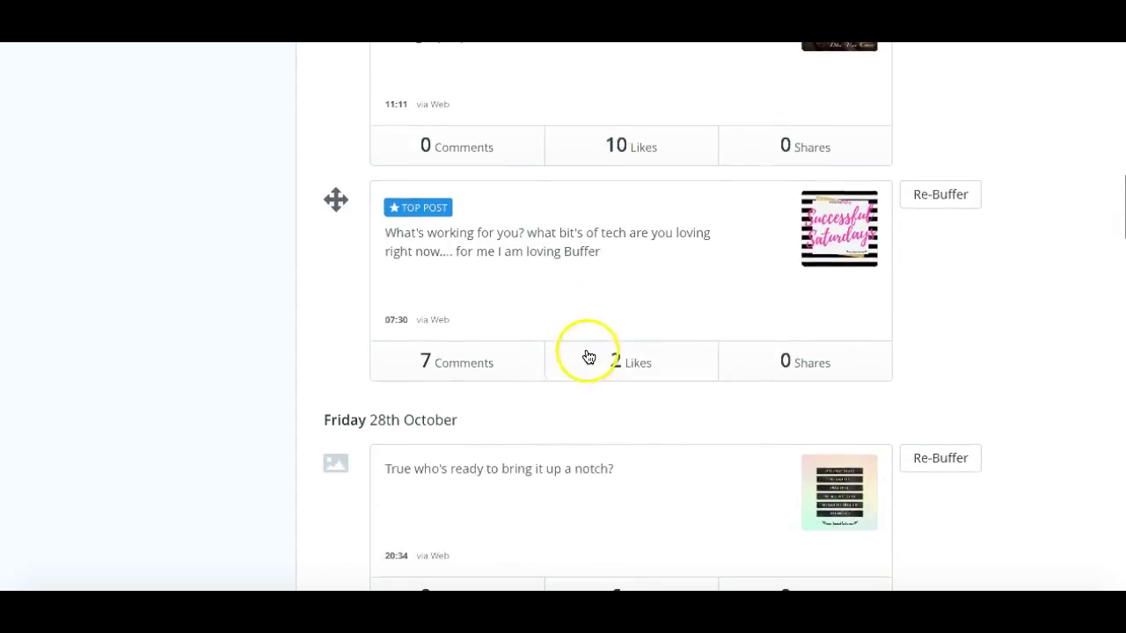
pyautogui.scroll(-7, 589, 324)
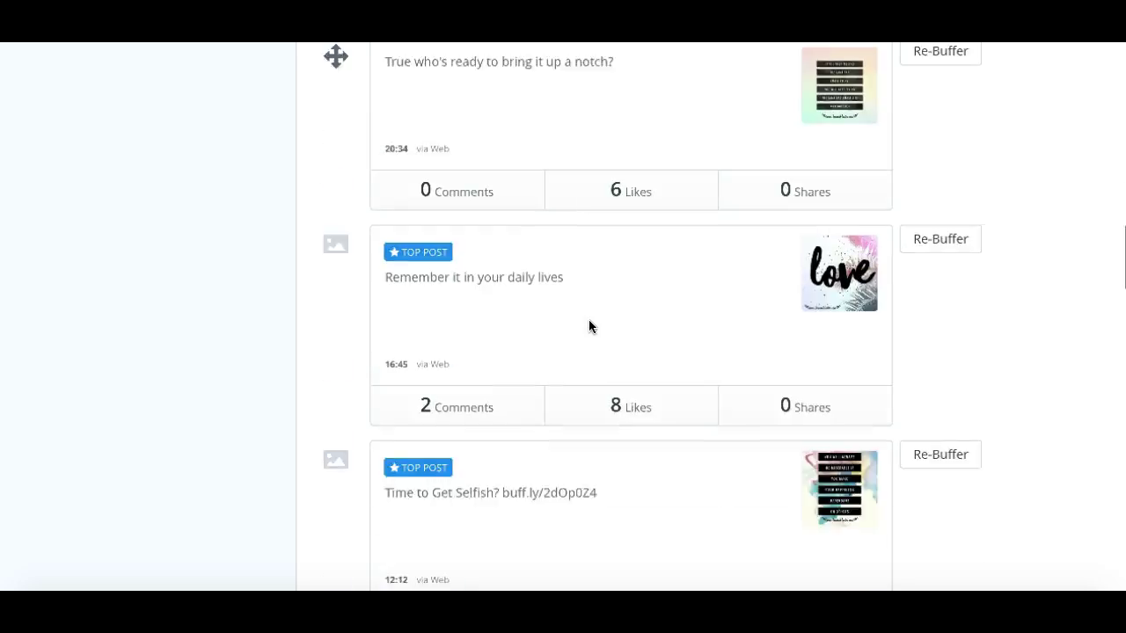
pyautogui.scroll(-6, 588, 322)
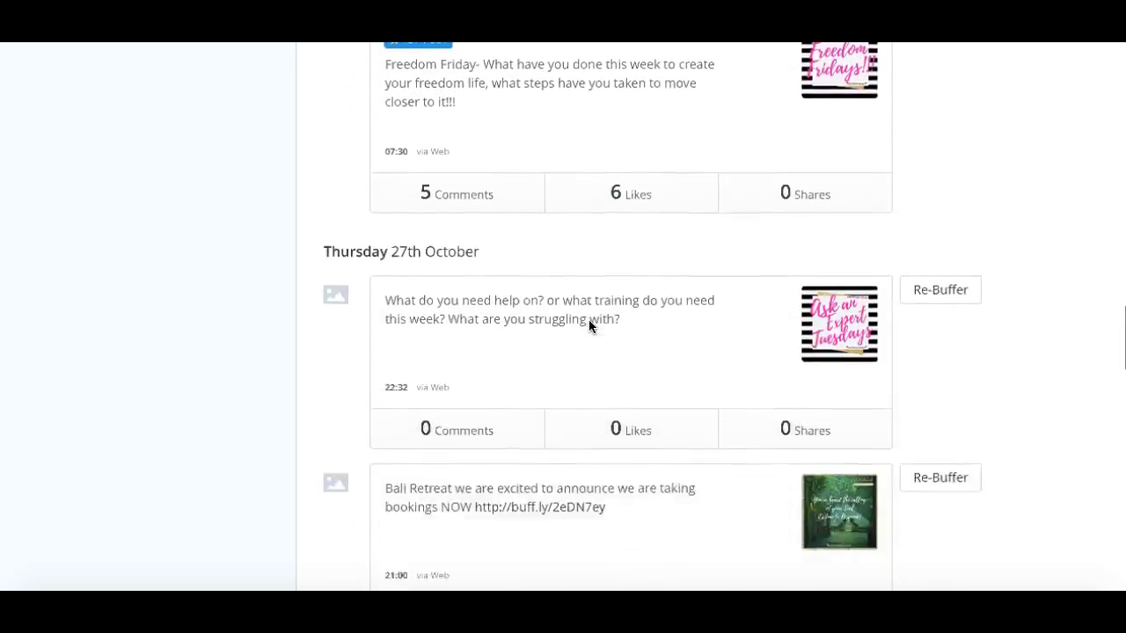
pyautogui.scroll(-6, 589, 321)
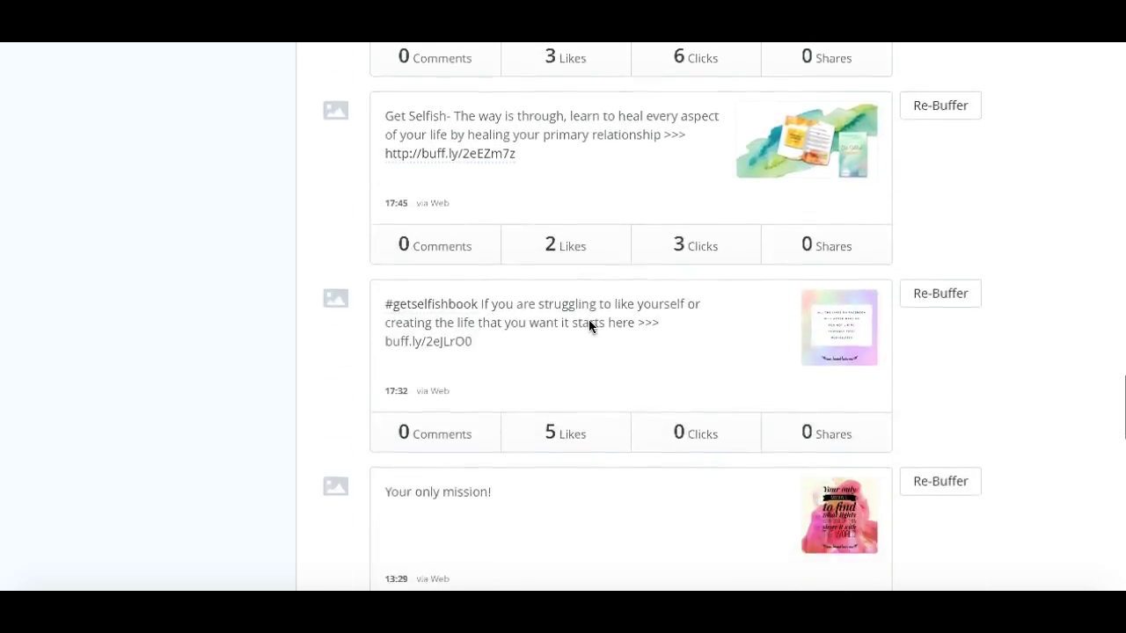
pyautogui.scroll(1, 589, 326)
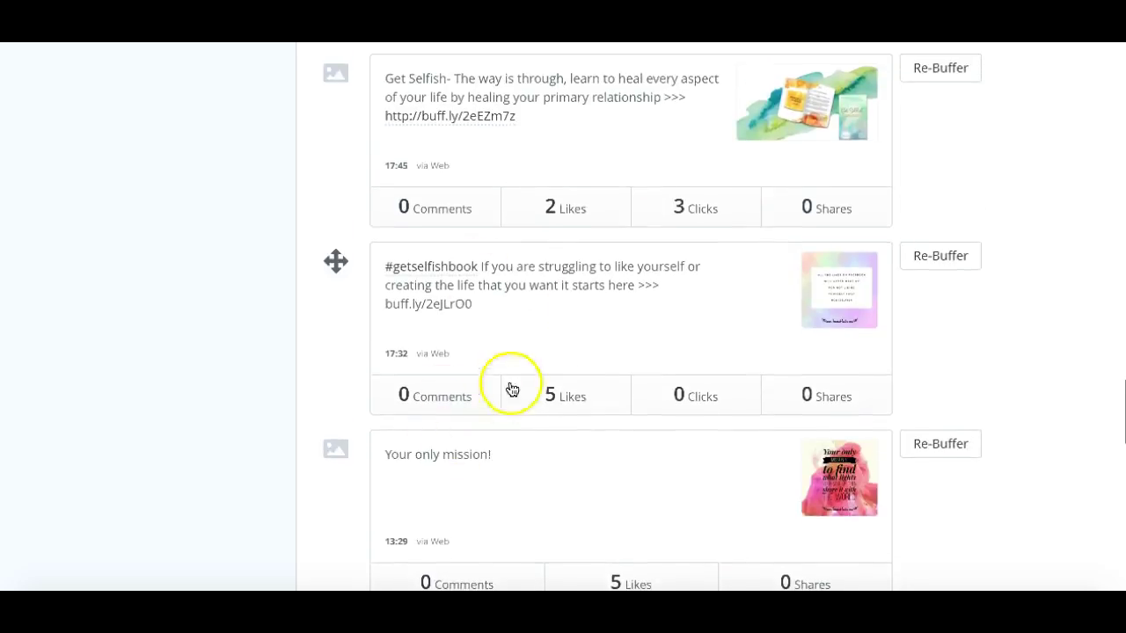
pyautogui.scroll(-2, 528, 391)
pyautogui.scroll(-10, 555, 404)
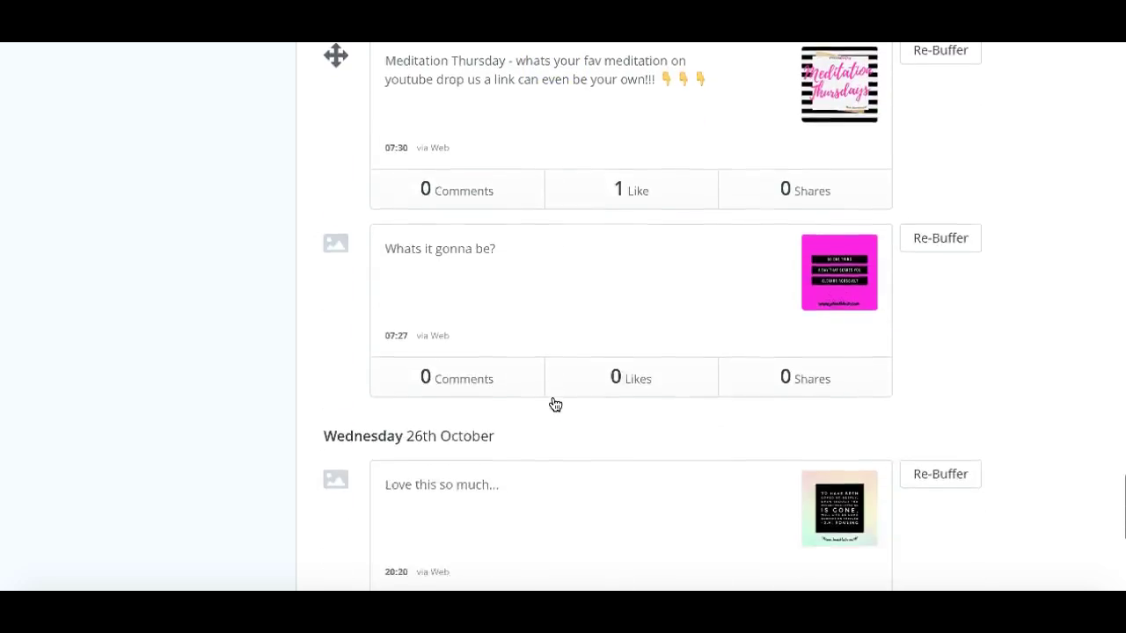
# Go back through the recent posts and examine the comments on the Freedom Friday post
pyautogui.scroll(12, 556, 404)
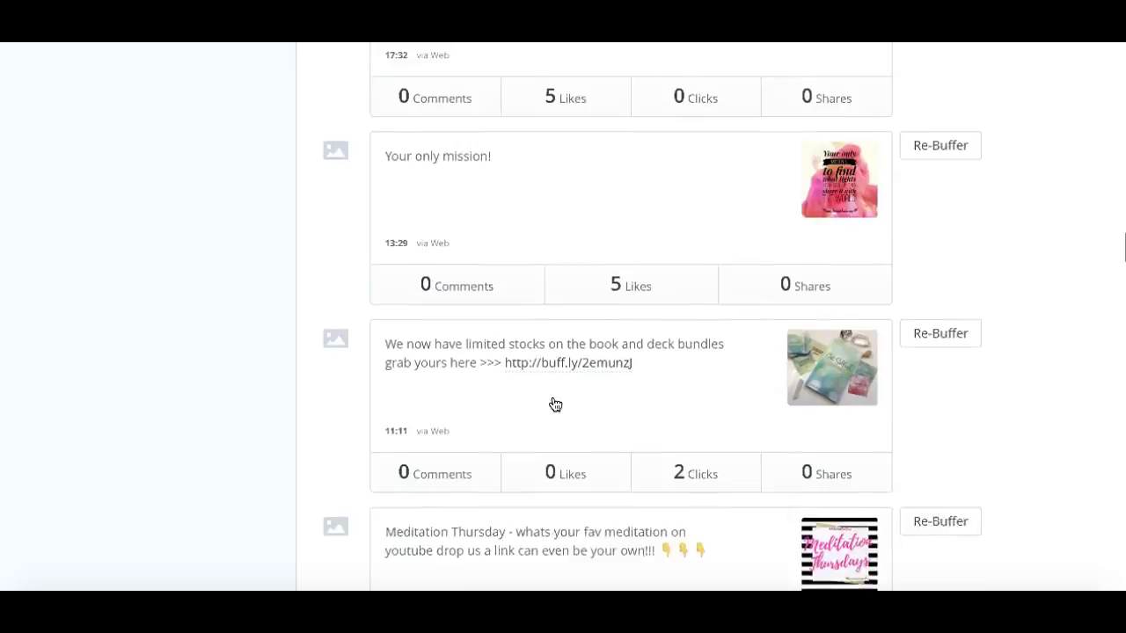
pyautogui.scroll(8, 555, 404)
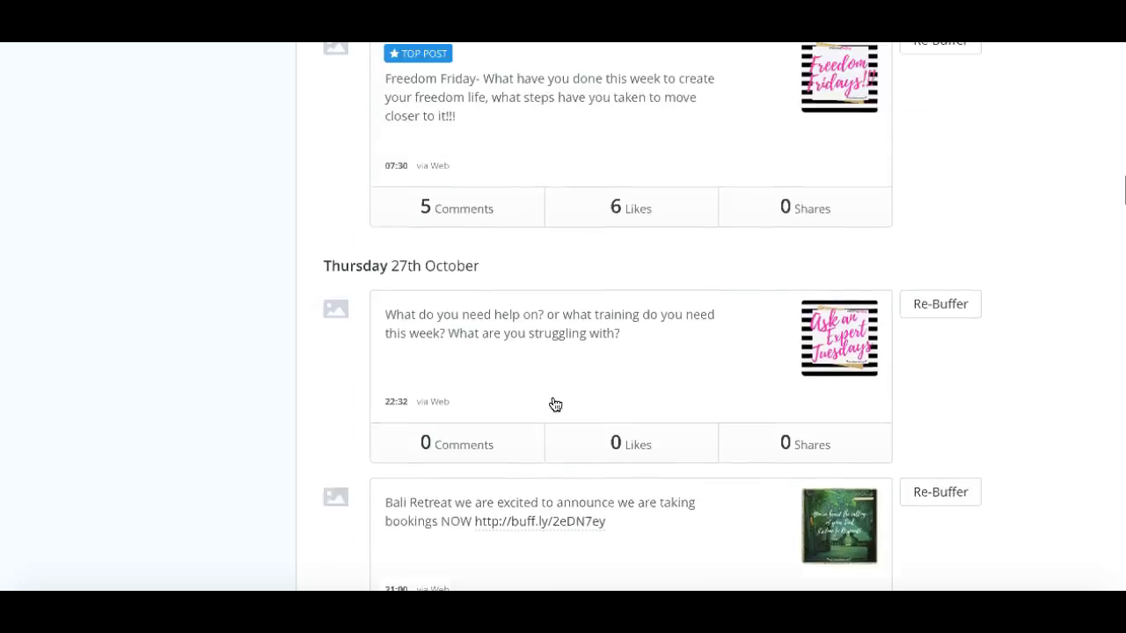
pyautogui.click(458, 336)
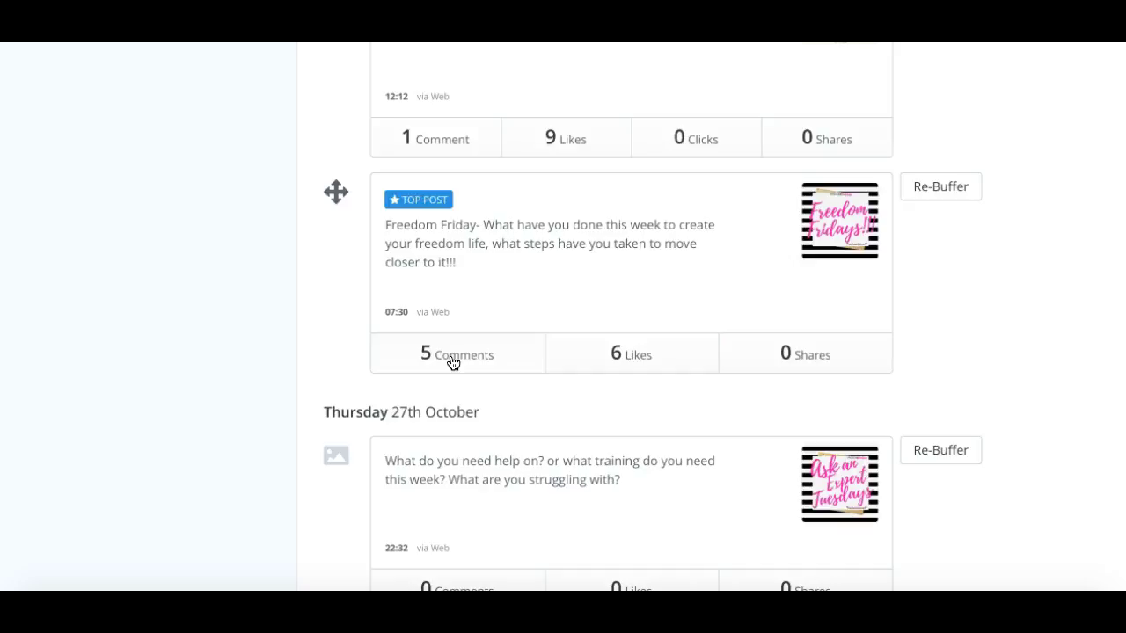
pyautogui.scroll(8, 453, 362)
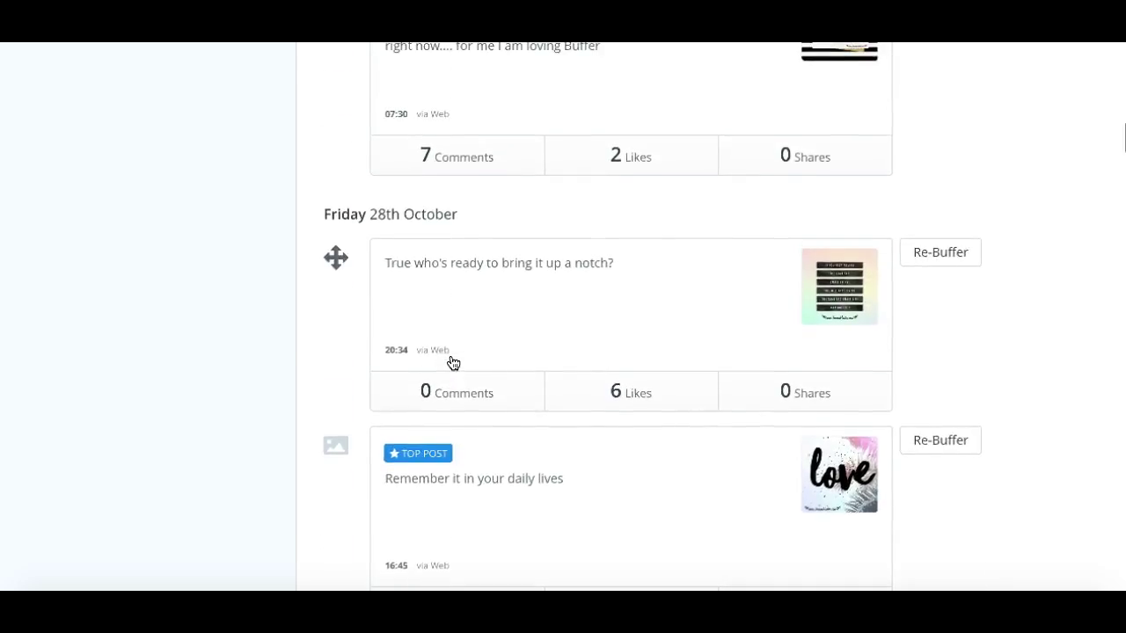
pyautogui.scroll(10, 453, 362)
pyautogui.scroll(3, 453, 362)
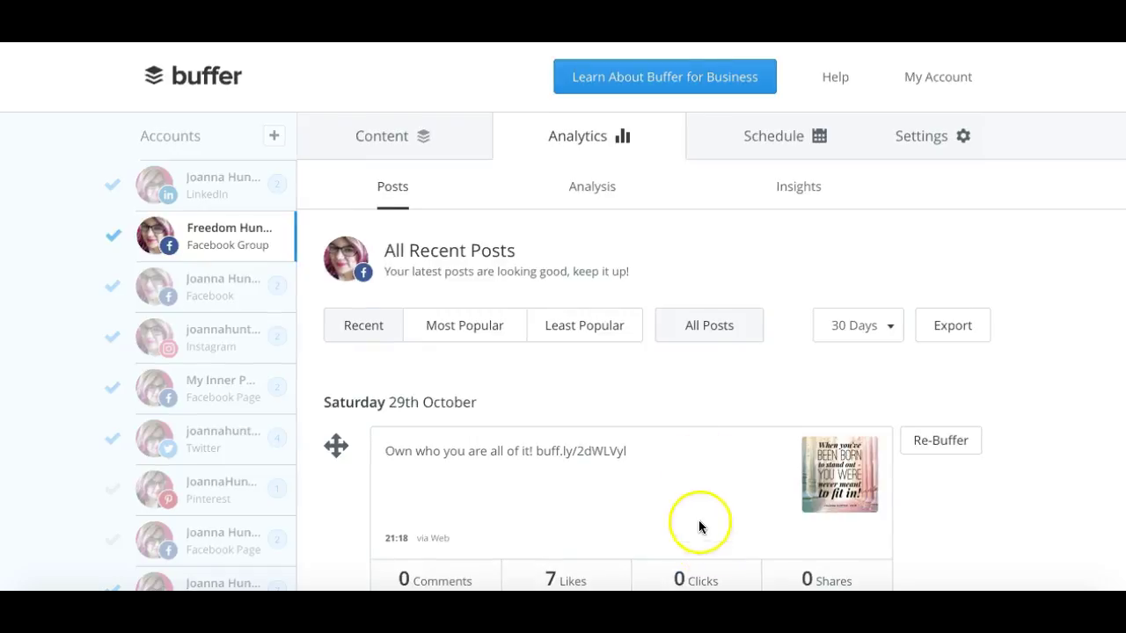
# Rank the group's posts by most clicks and review the most-clicked ones
pyautogui.moveTo(596, 334)
pyautogui.moveTo(464, 333)
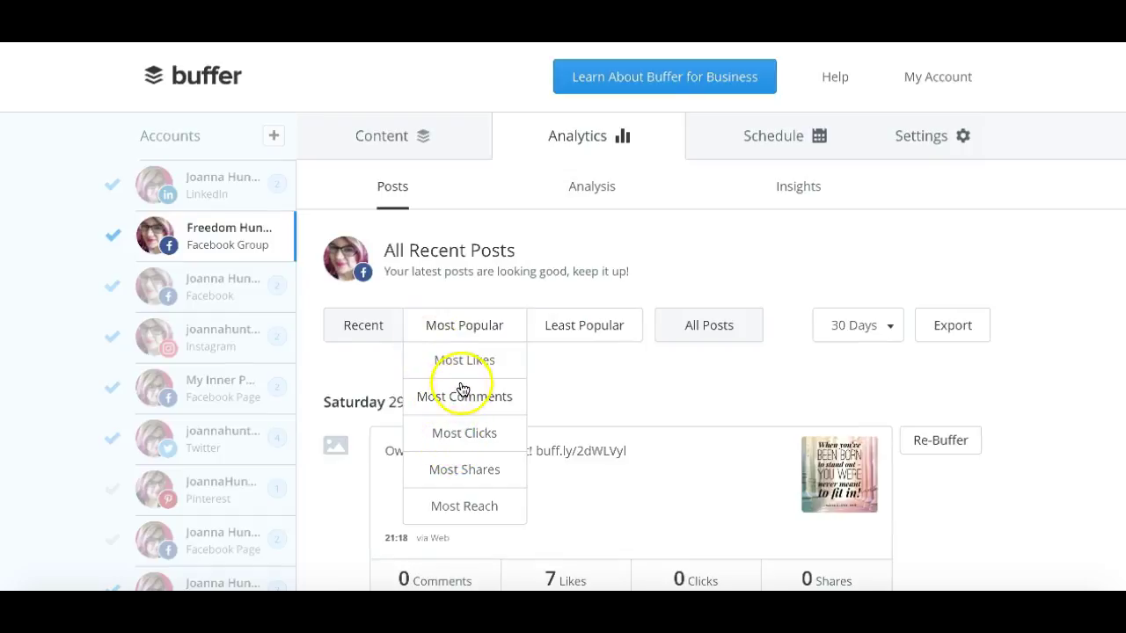
pyautogui.click(460, 437)
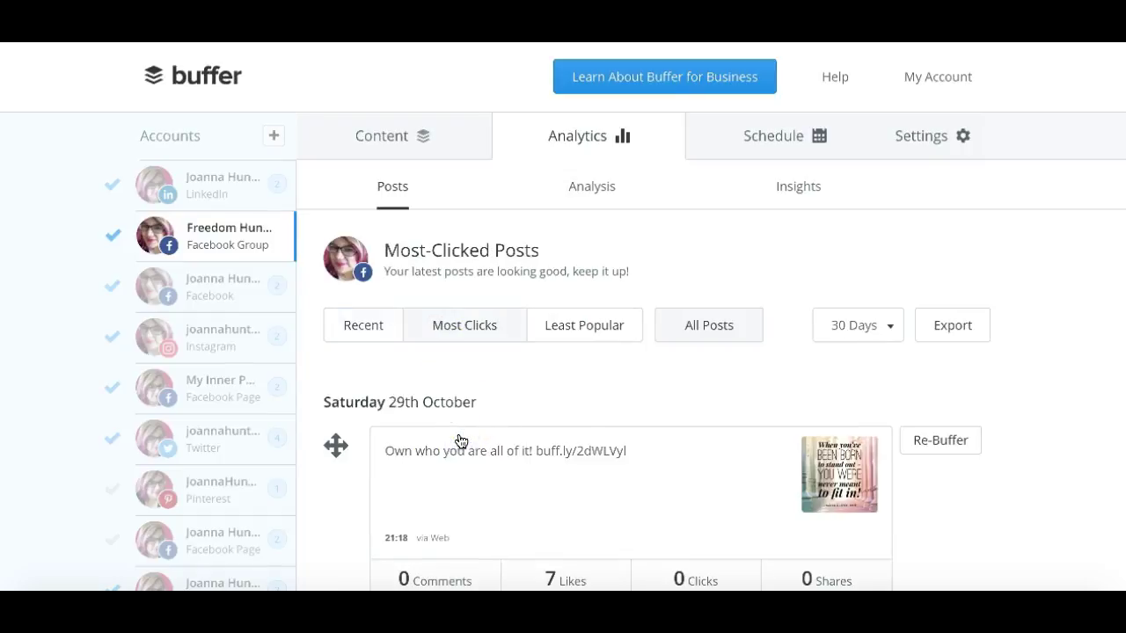
pyautogui.scroll(-3, 554, 503)
pyautogui.scroll(-3, 555, 499)
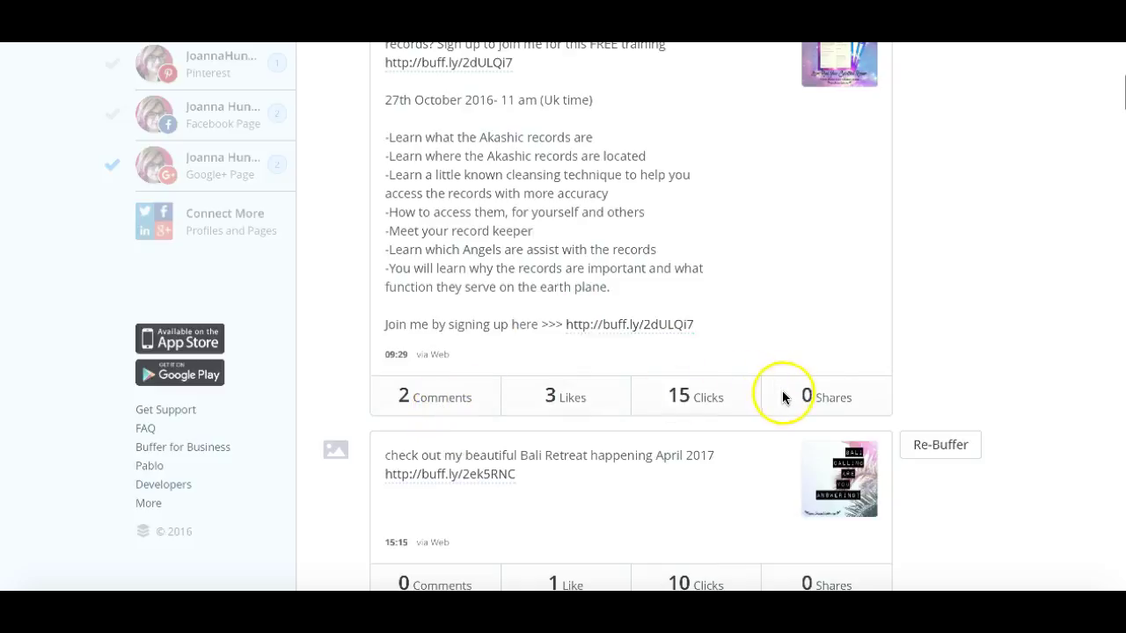
# Rank the group's posts by most shares and review the share figures of the listed posts
pyautogui.scroll(5, 778, 387)
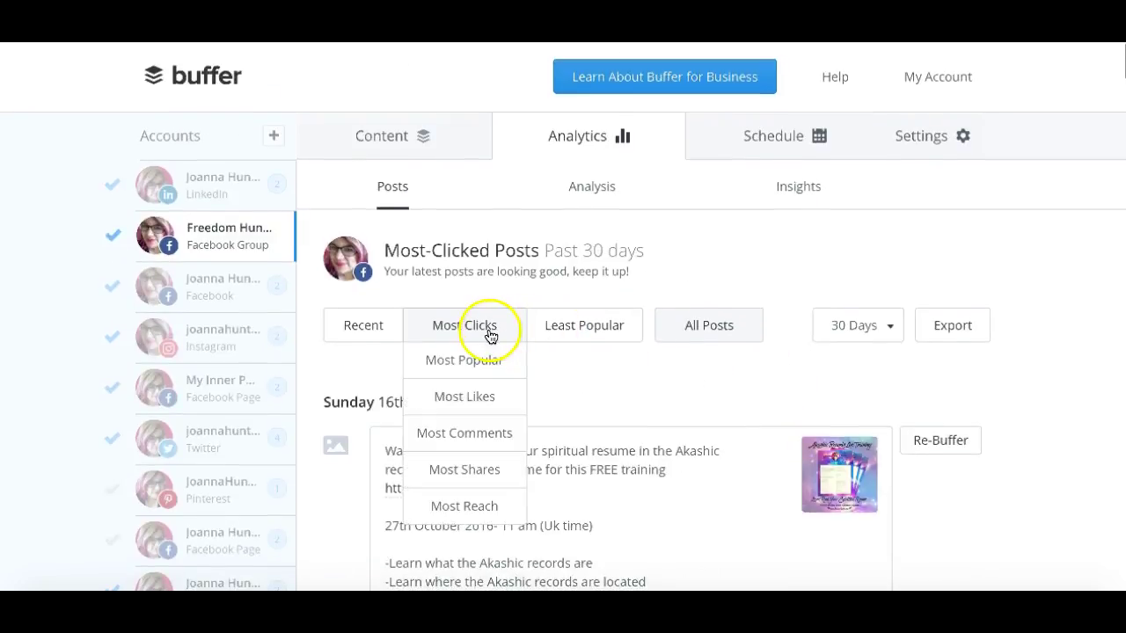
pyautogui.click(491, 469)
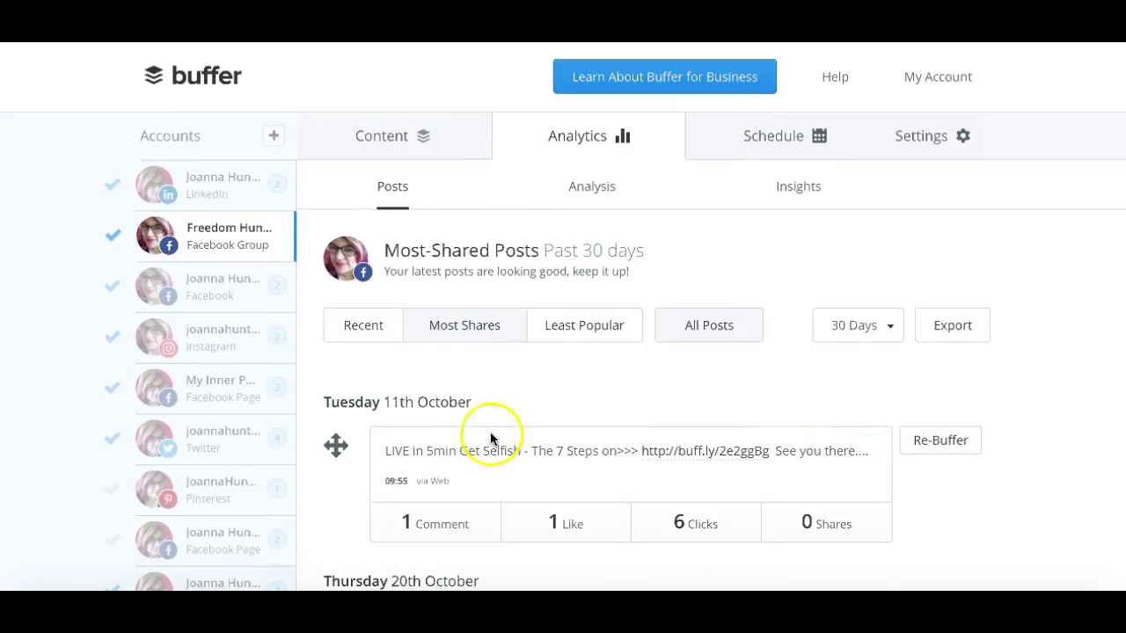
pyautogui.scroll(-3, 601, 420)
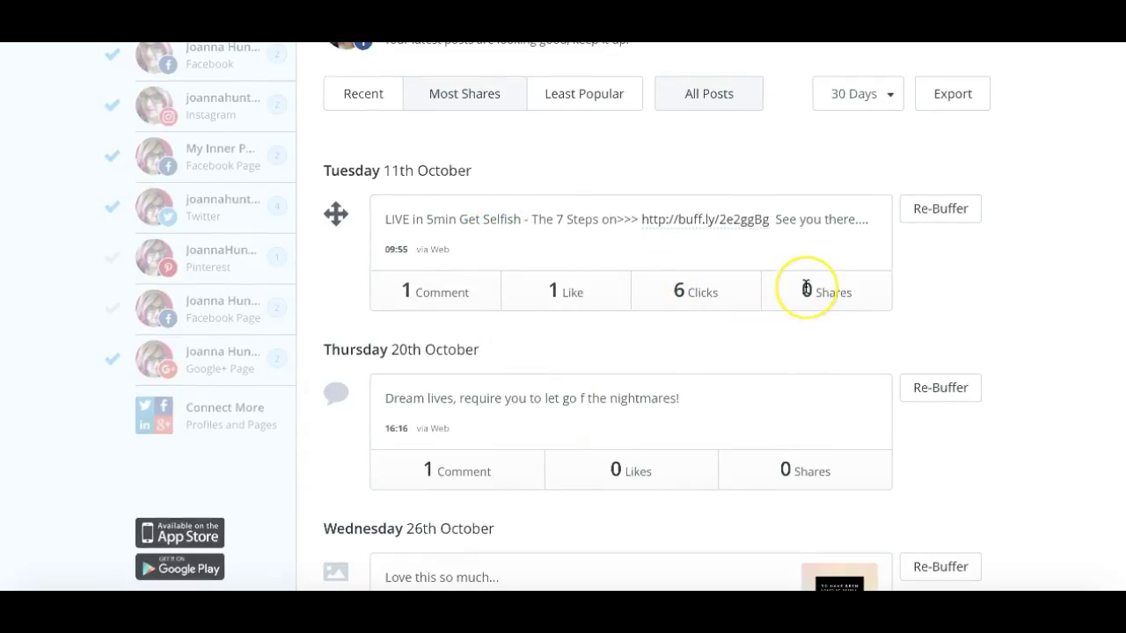
pyautogui.scroll(3, 763, 344)
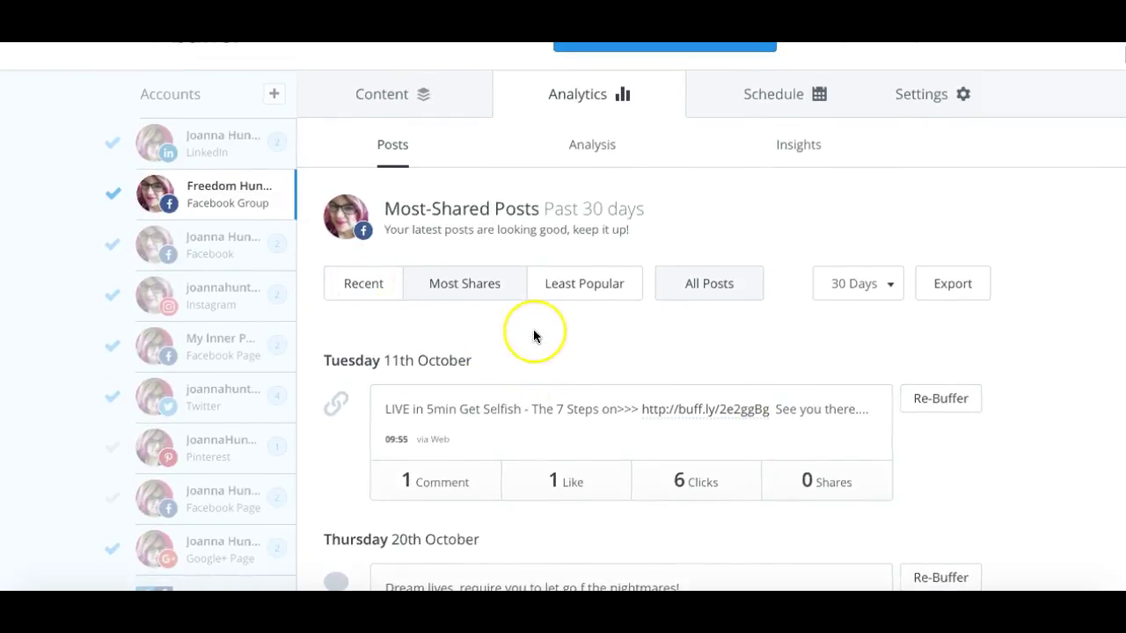
pyautogui.scroll(1, 533, 334)
pyautogui.moveTo(533, 333)
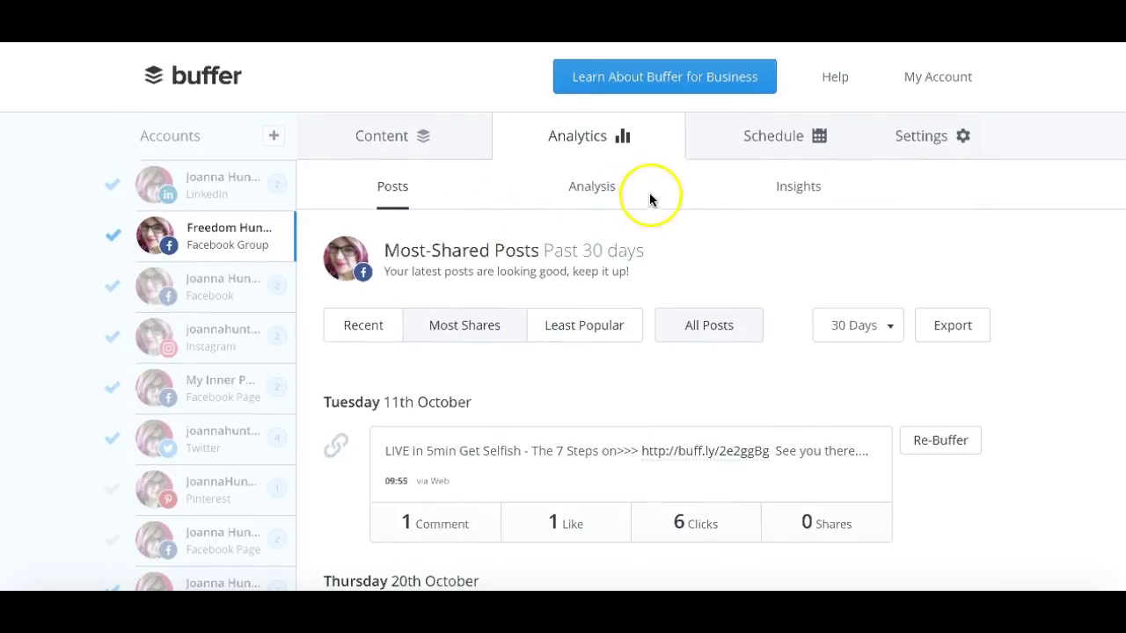
# Review the Facebook group's settings options, including link shortening, team members, reconnecting, emptying the queue and removal
pyautogui.click(915, 136)
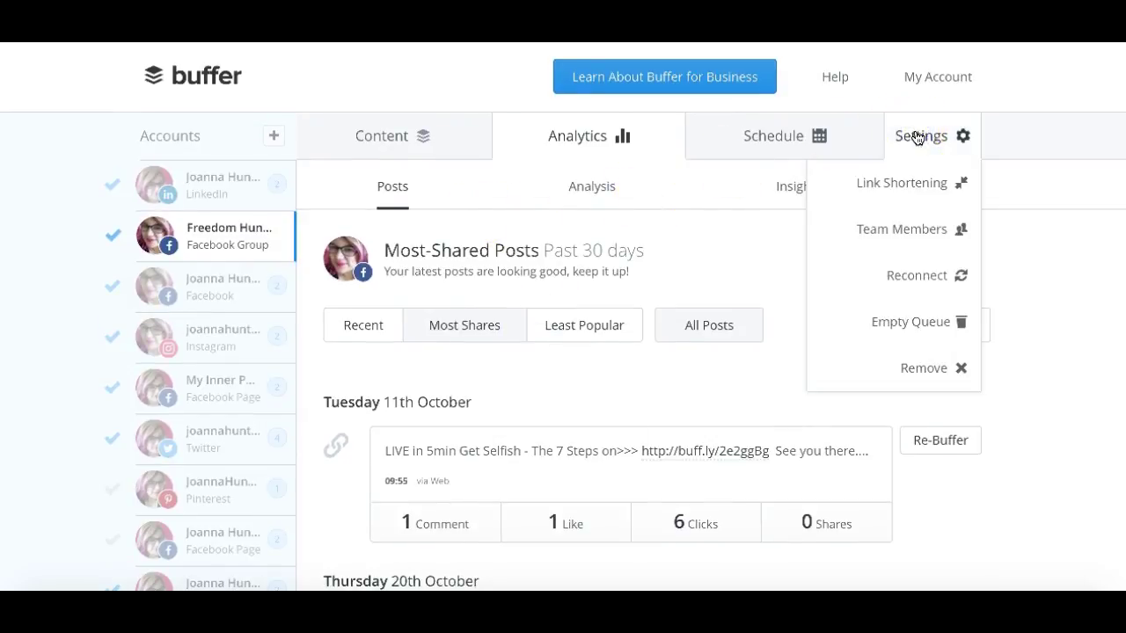
pyautogui.click(920, 185)
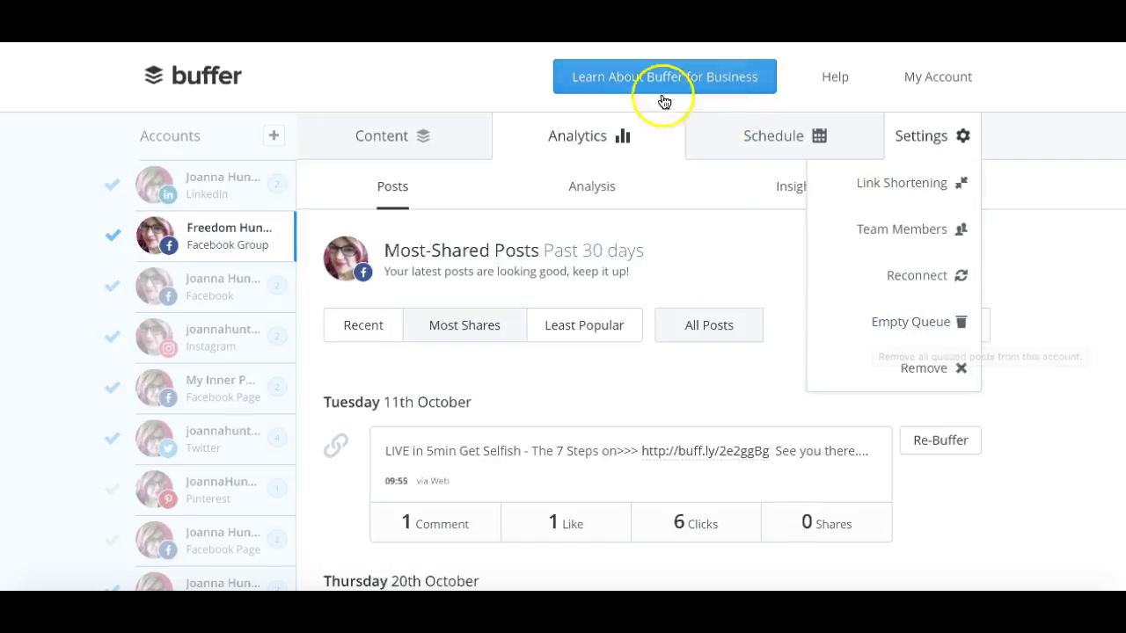
pyautogui.scroll(1, 543, 211)
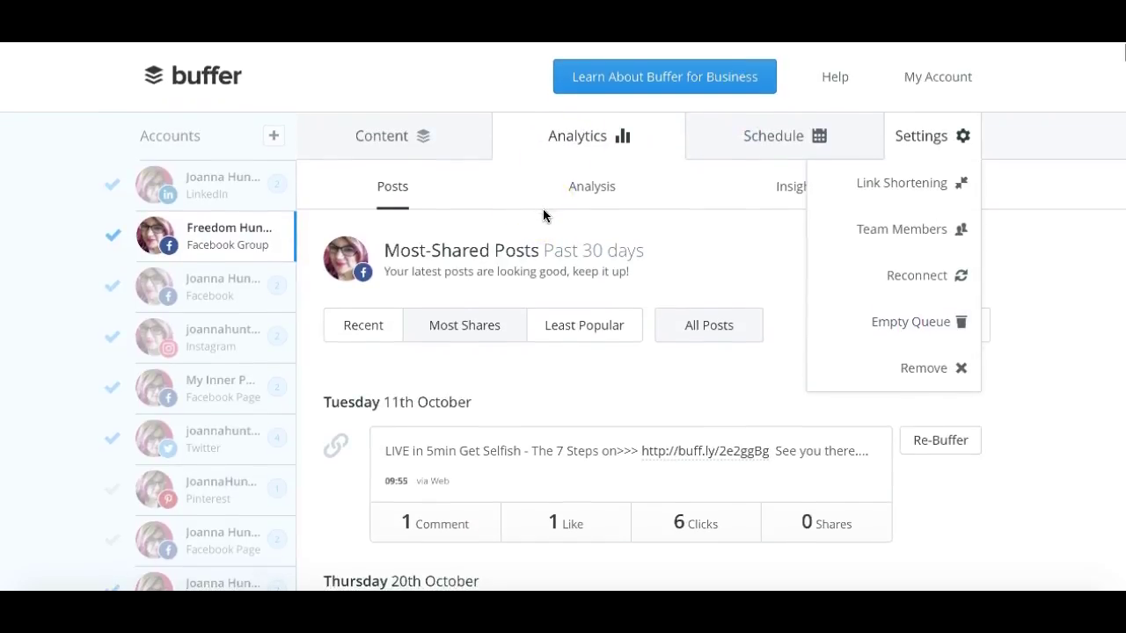
pyautogui.scroll(-5, 543, 215)
pyautogui.scroll(-2, 543, 215)
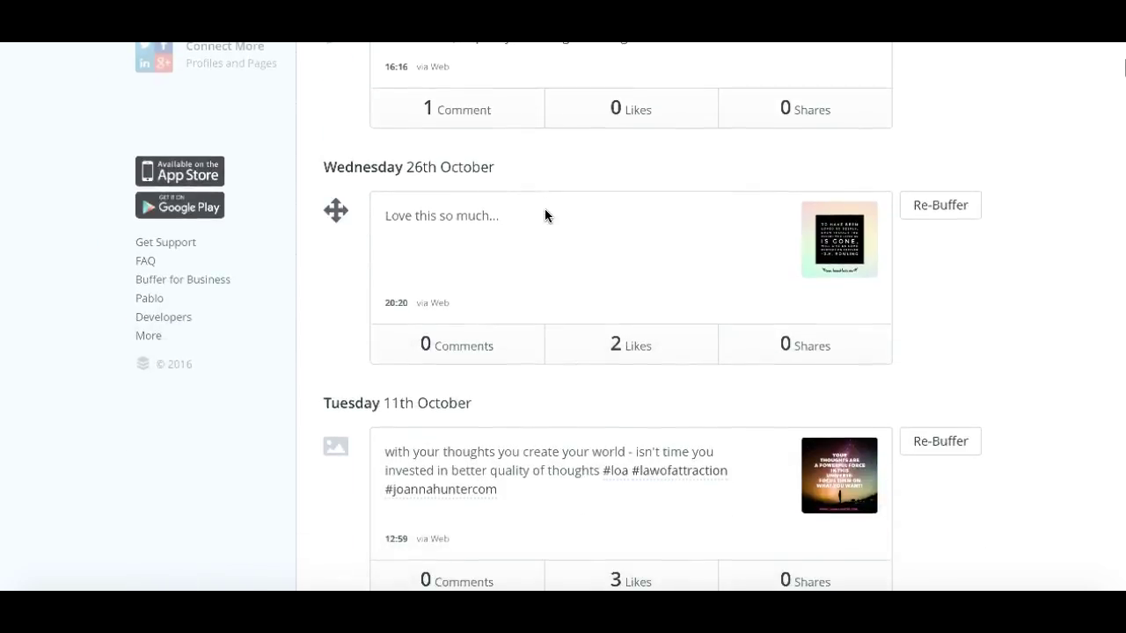
pyautogui.scroll(8, 544, 214)
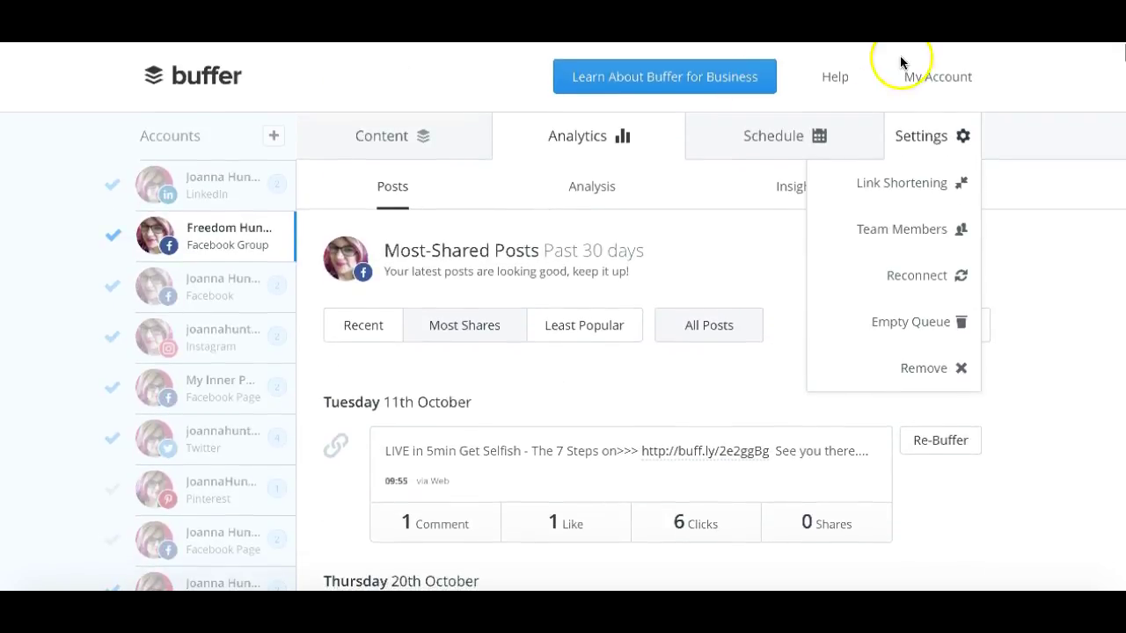
# Open the account's billing page and examine the current plan and the payment receipts
pyautogui.click(936, 76)
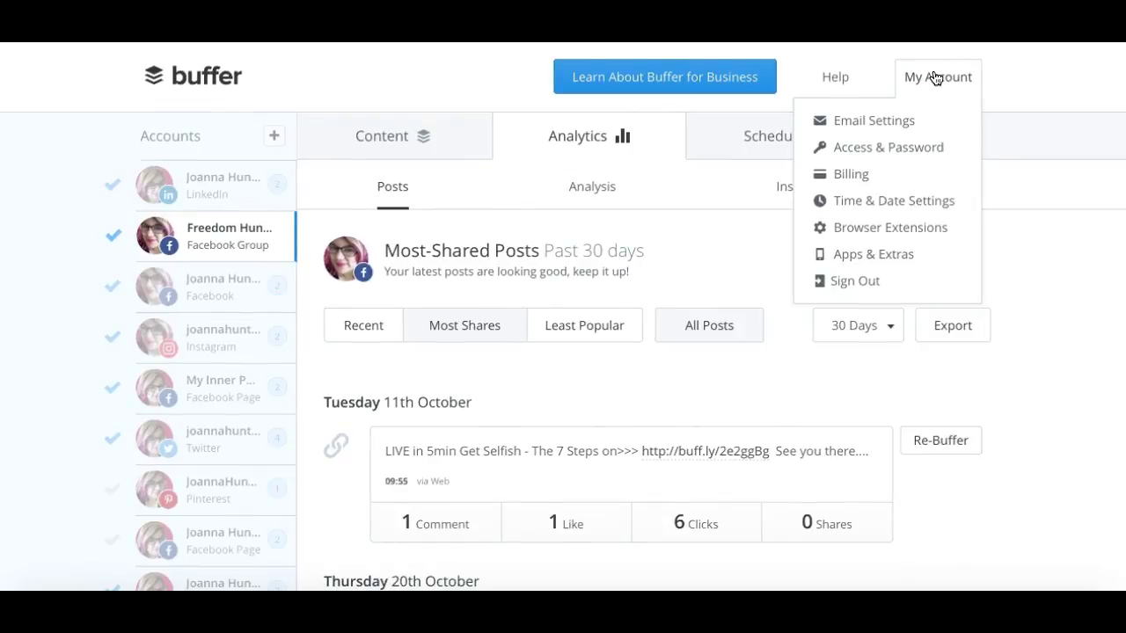
pyautogui.click(850, 174)
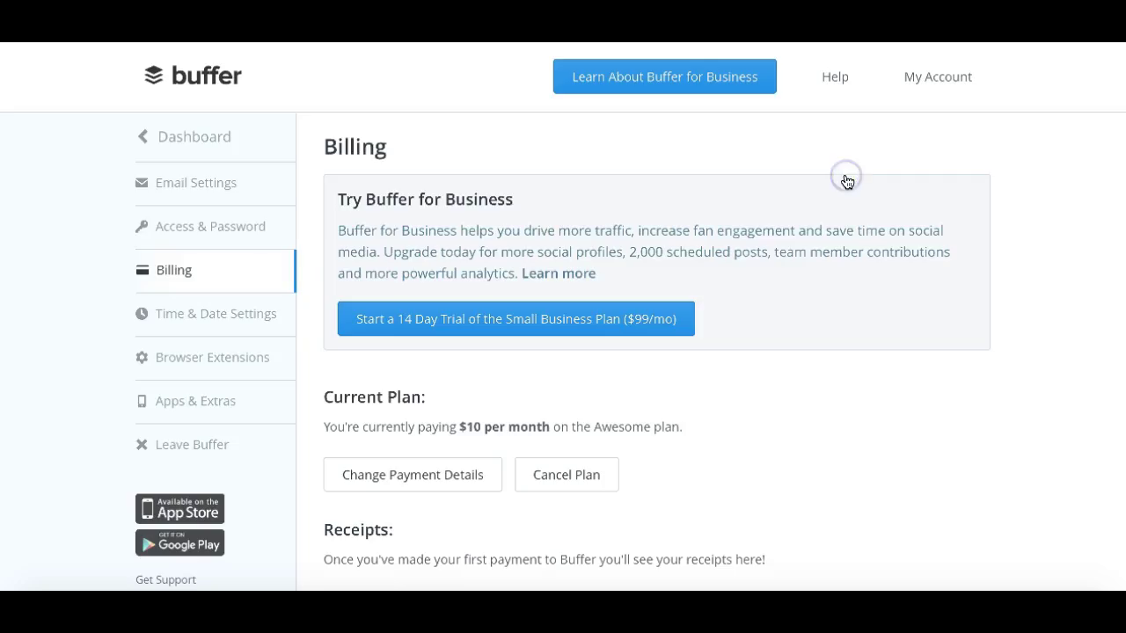
pyautogui.scroll(-3, 687, 435)
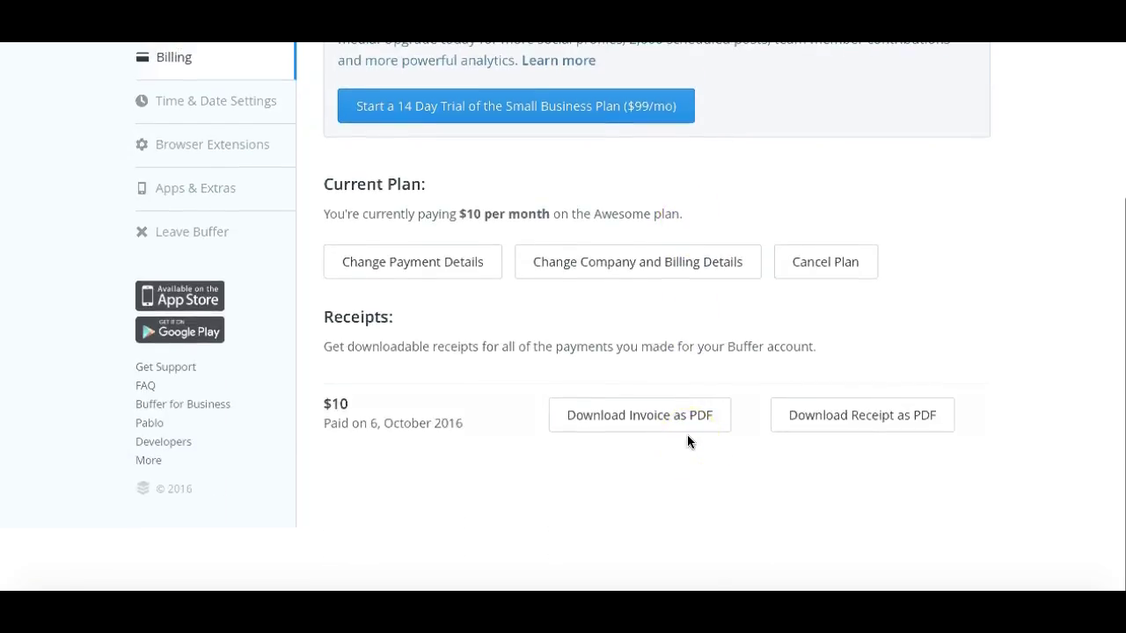
pyautogui.scroll(3, 687, 442)
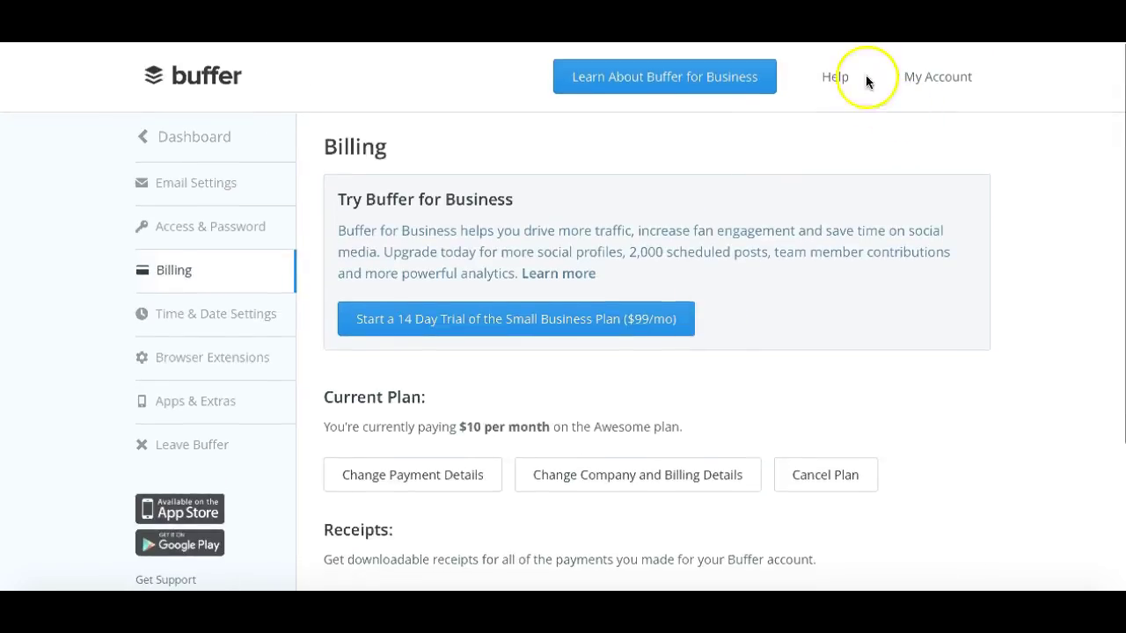
# Open the Buffer for Business page and compare the Small, Medium and Large Business plans
pyautogui.click(655, 82)
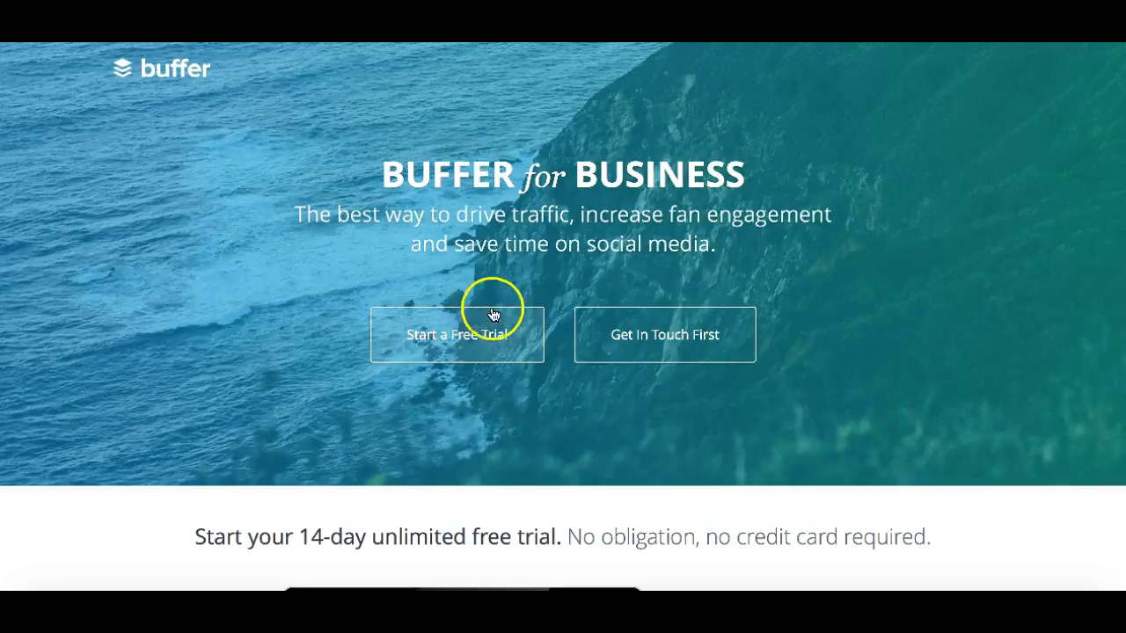
pyautogui.scroll(-3, 477, 342)
pyautogui.scroll(-5, 478, 347)
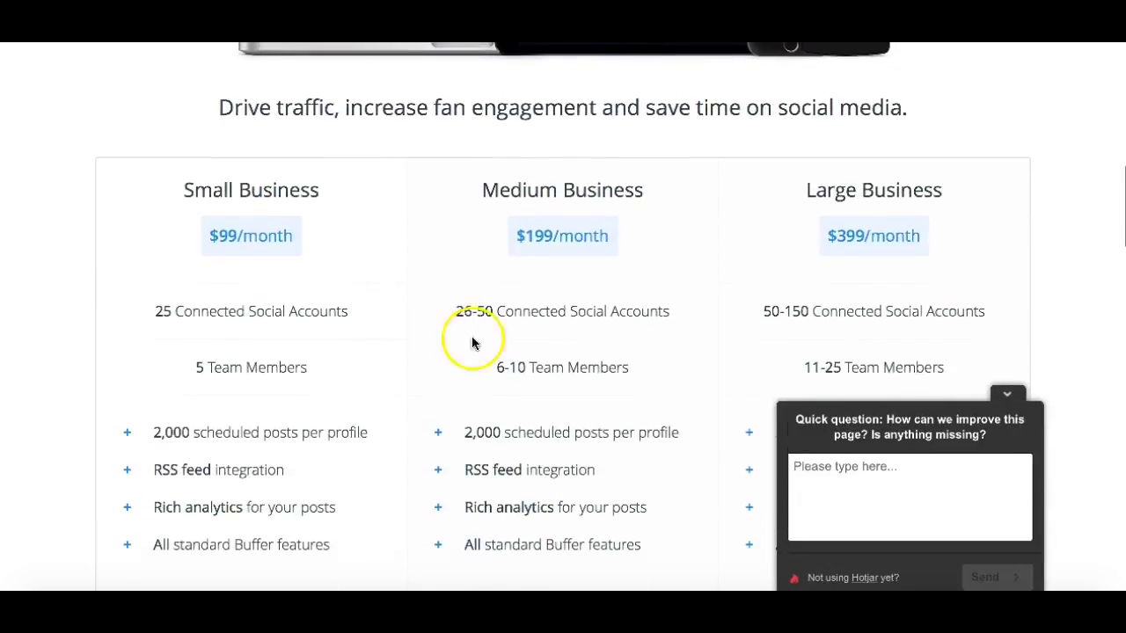
pyautogui.click(1007, 394)
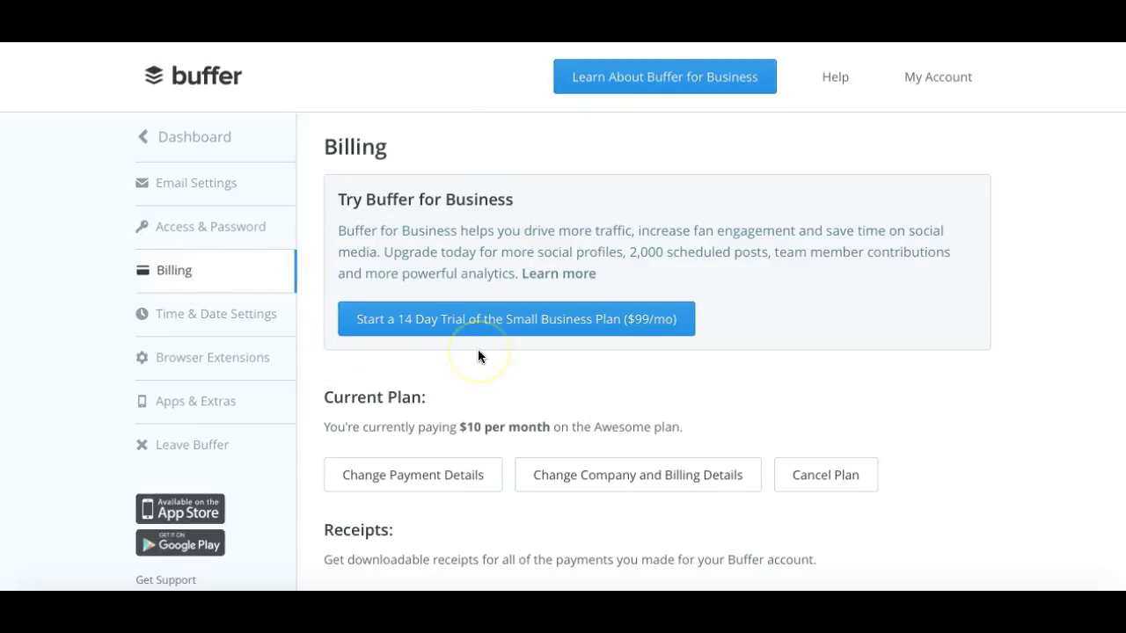
# Return to the dashboard's analytics for the Facebook group and check which post types the recent posts can be filtered by
pyautogui.click(191, 138)
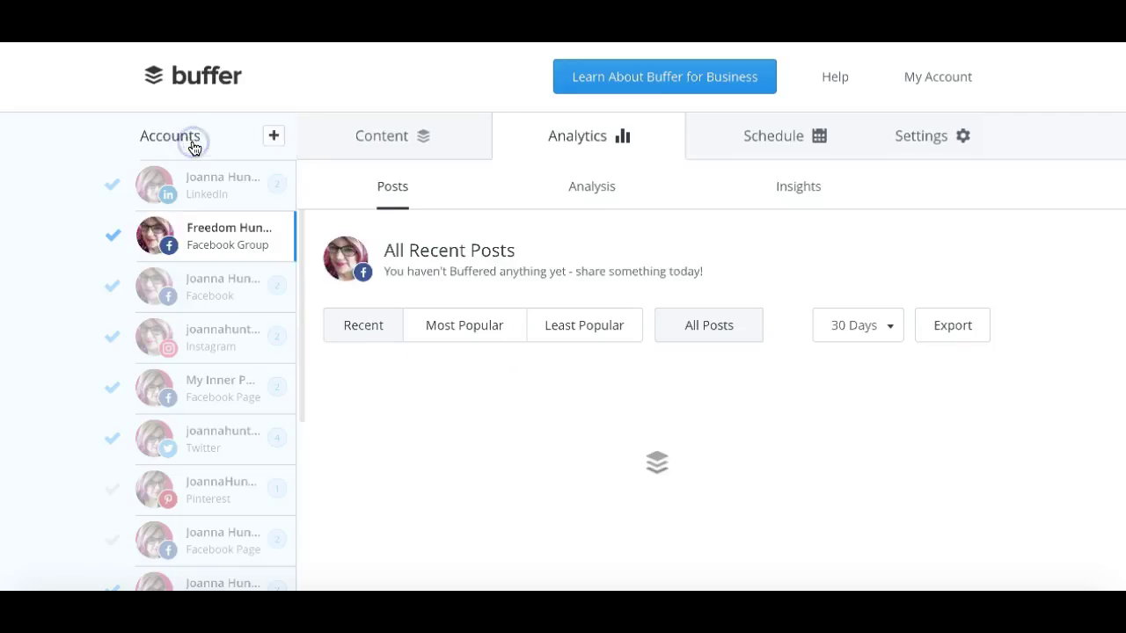
pyautogui.scroll(-1, 383, 387)
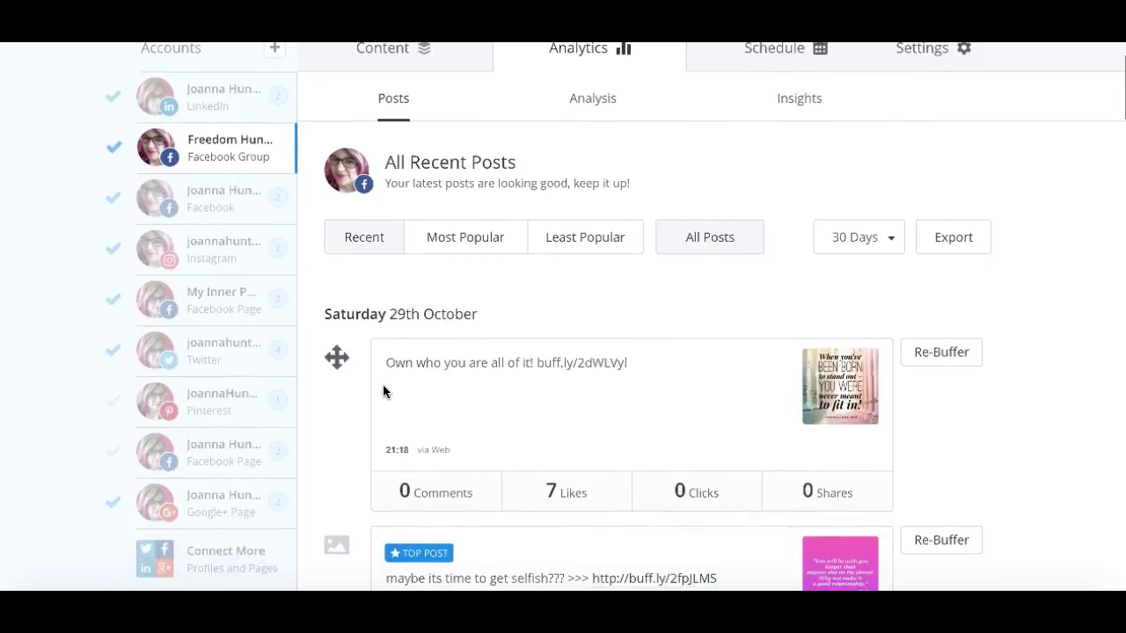
pyautogui.scroll(1, 382, 391)
pyautogui.scroll(-3, 383, 392)
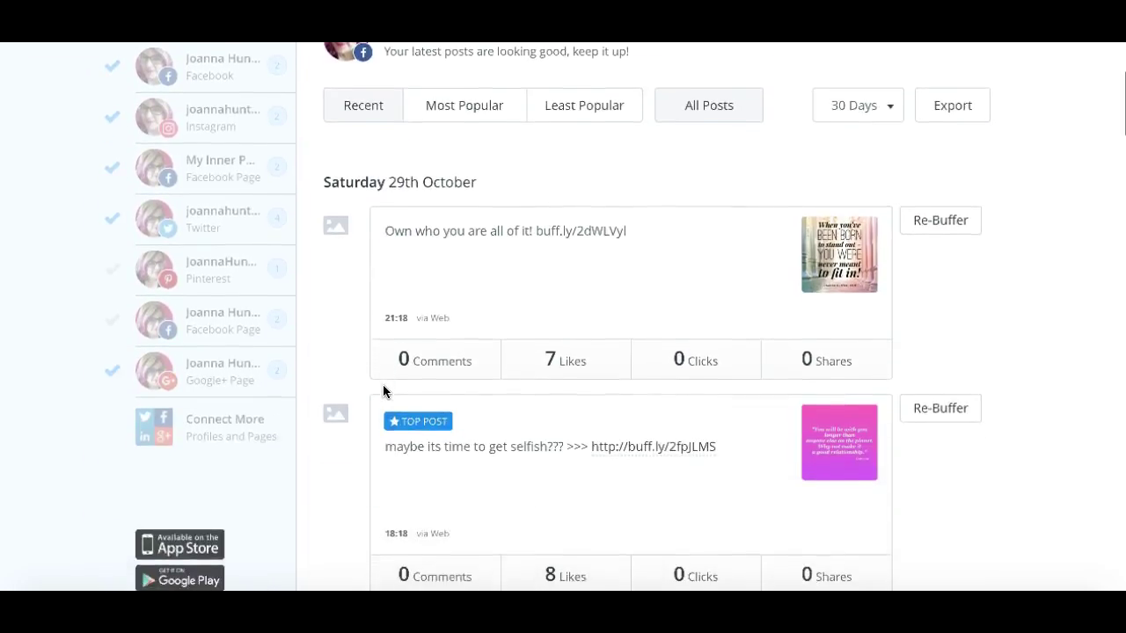
pyautogui.scroll(2, 522, 308)
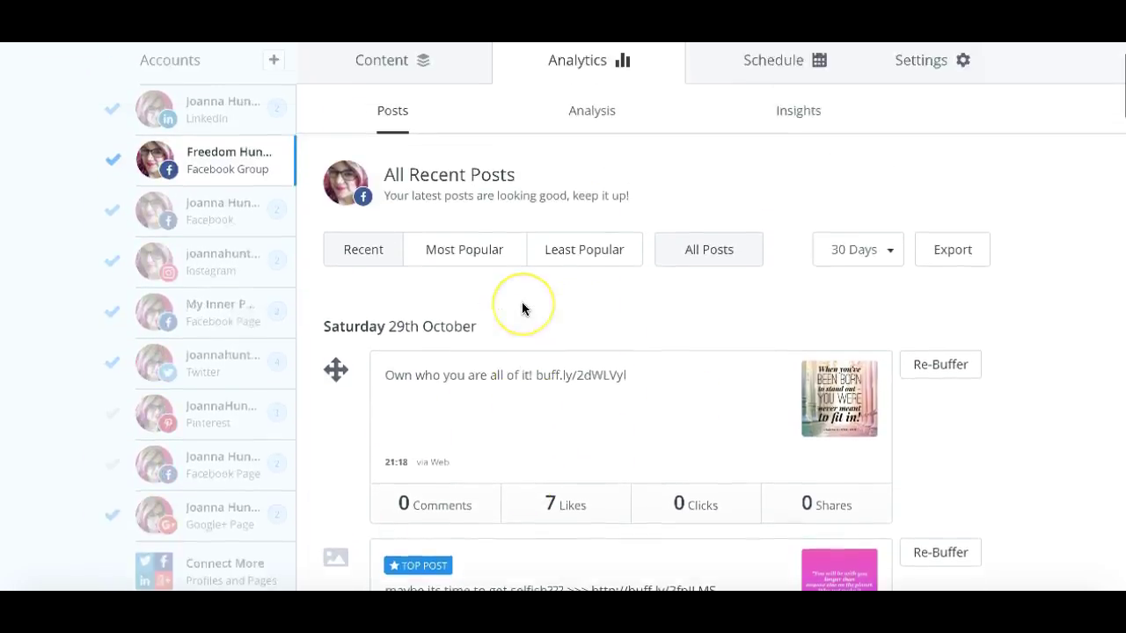
pyautogui.moveTo(712, 281)
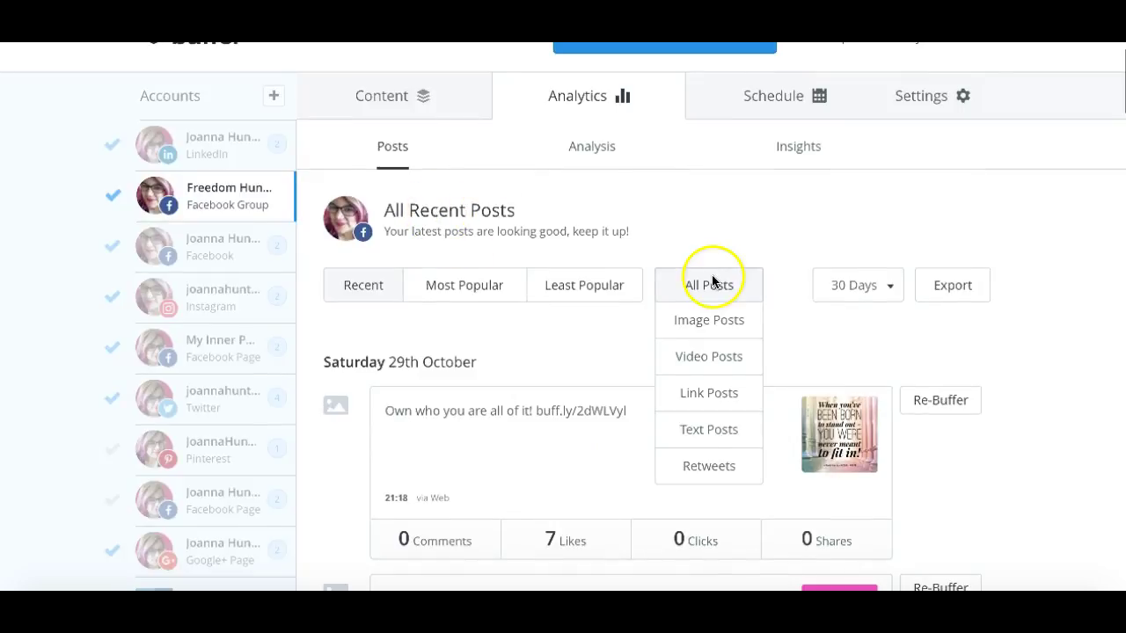
# Examine the group's posts from 29 to 27 October and their engagement figures for content worth re-buffering
pyautogui.scroll(-2, 712, 425)
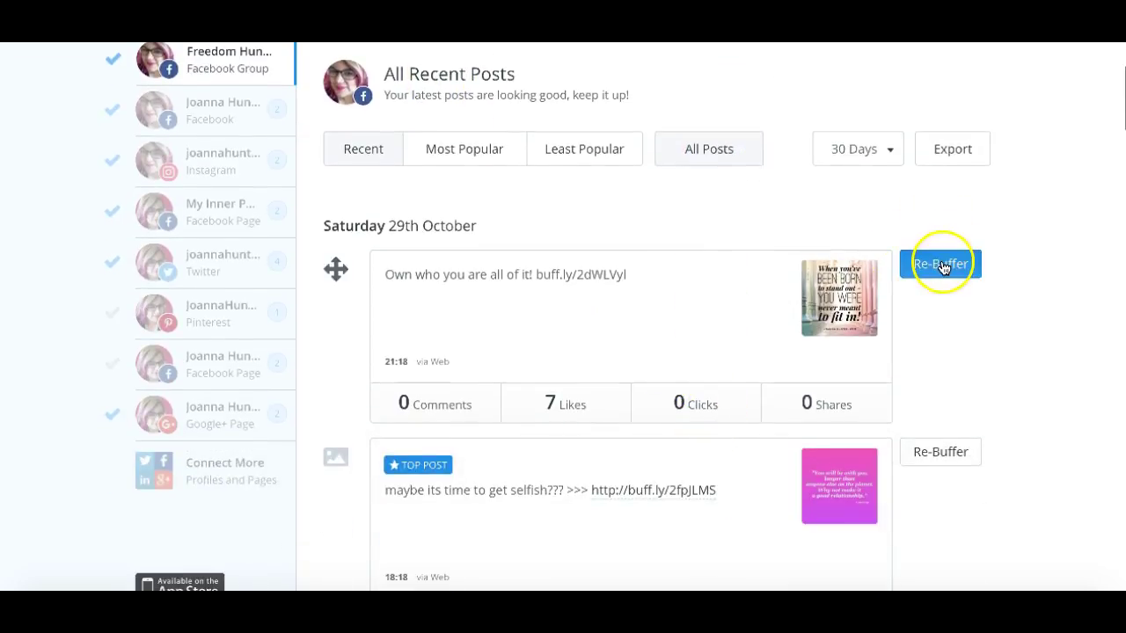
pyautogui.scroll(-2, 836, 470)
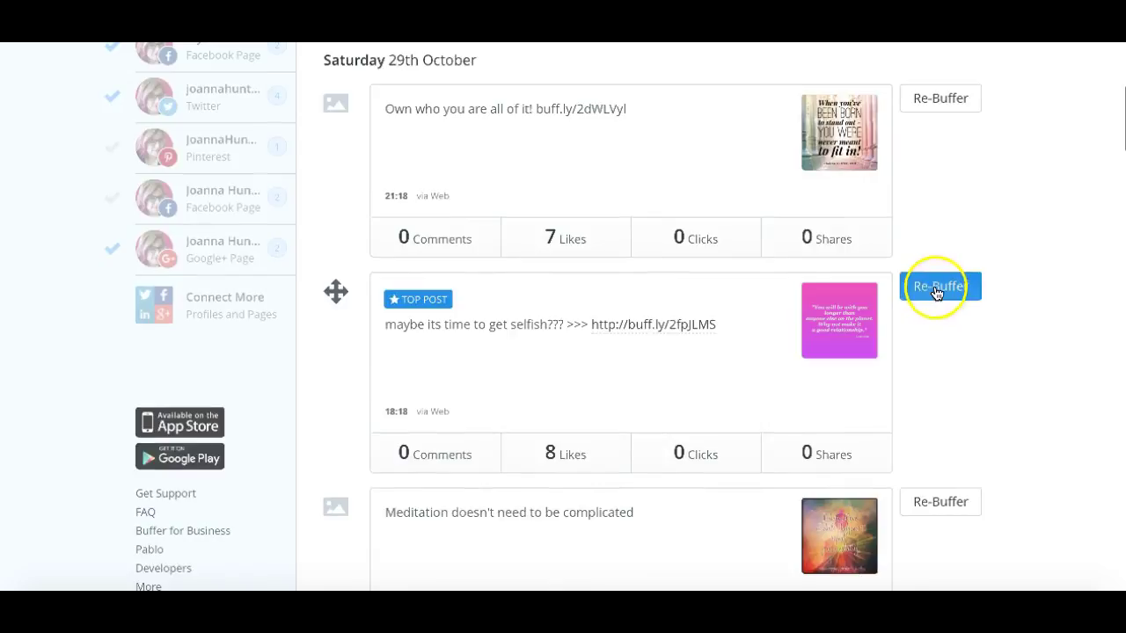
pyautogui.scroll(-5, 932, 510)
pyautogui.scroll(-4, 932, 513)
pyautogui.click(920, 166)
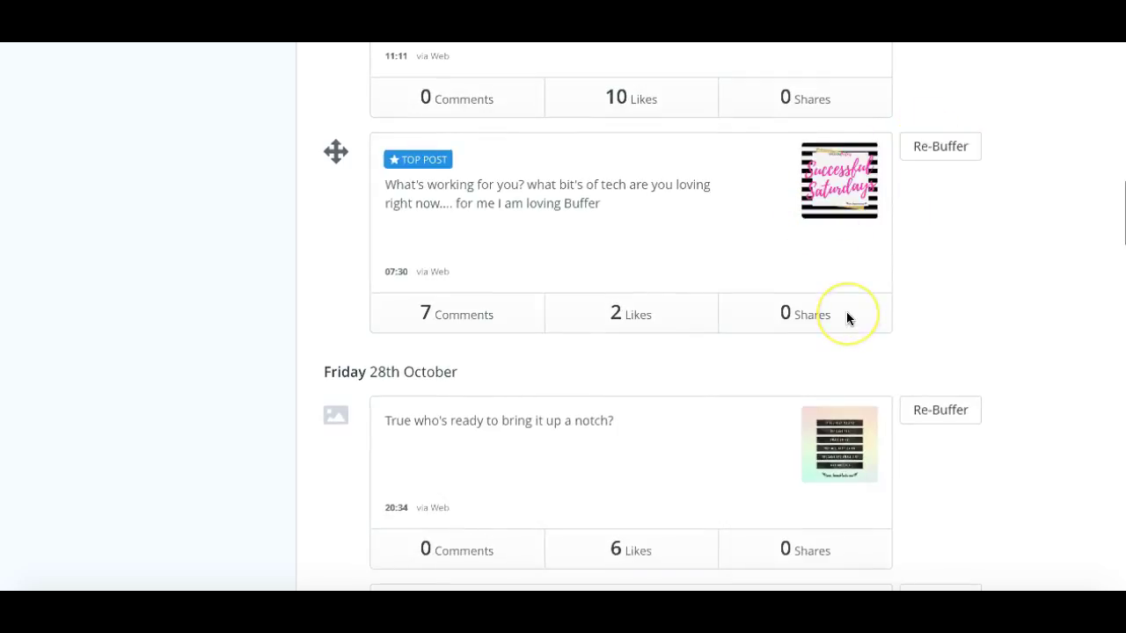
pyautogui.scroll(-10, 846, 314)
pyautogui.scroll(-3, 846, 315)
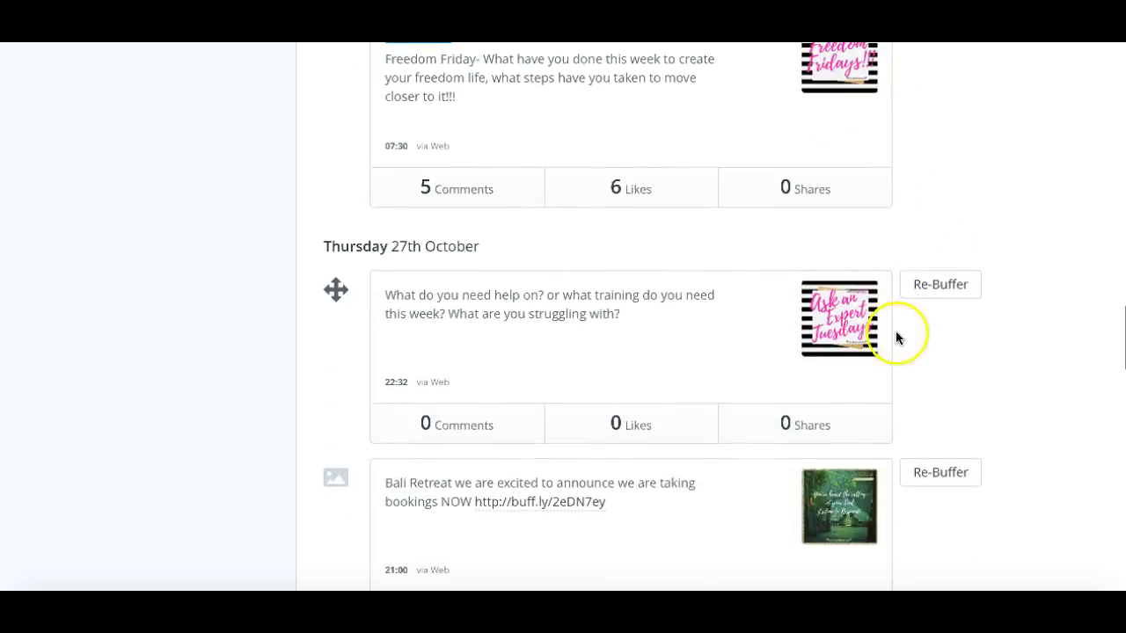
pyautogui.scroll(-5, 886, 360)
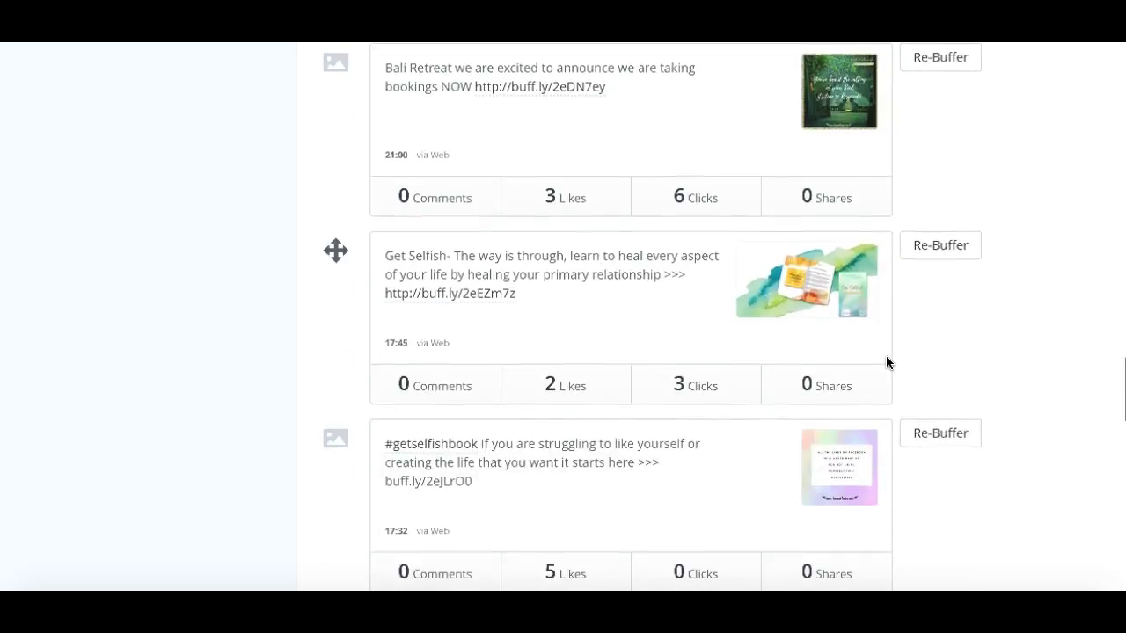
pyautogui.scroll(-4, 885, 360)
pyautogui.click(831, 495)
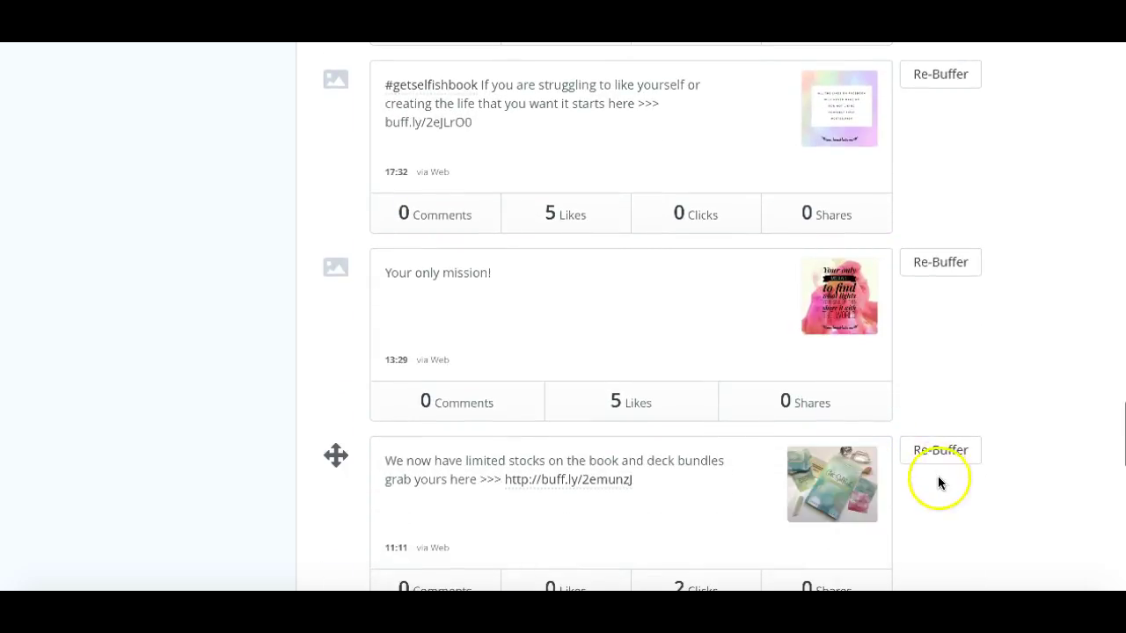
pyautogui.scroll(-5, 938, 488)
pyautogui.scroll(5, 938, 495)
pyautogui.click(843, 325)
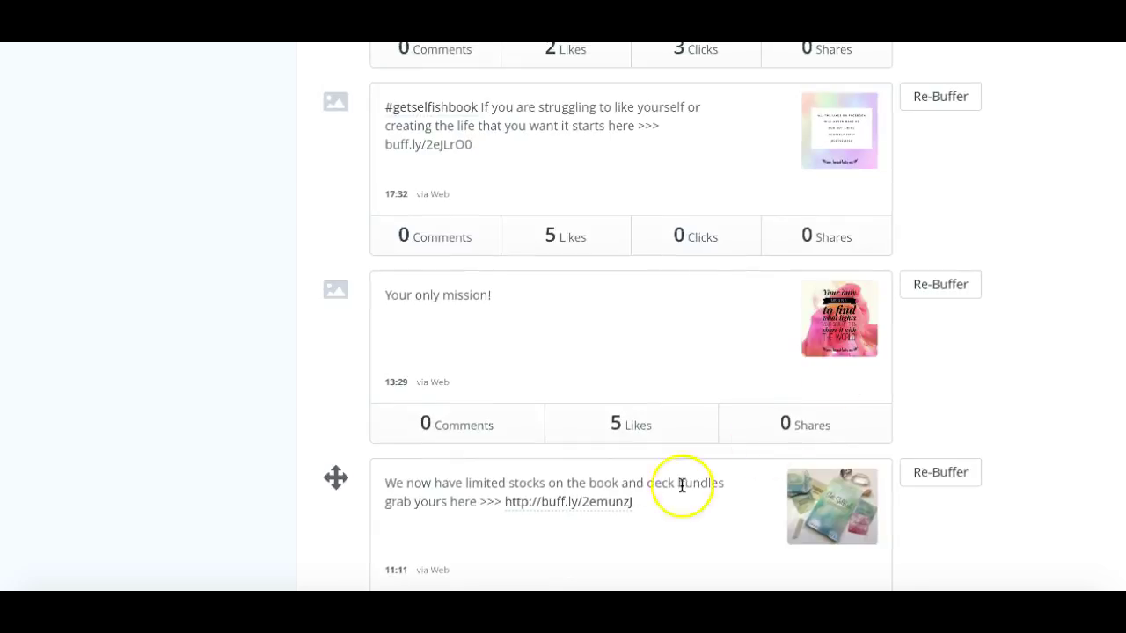
# Look through the group's older posts, then go back to the start of the recent posts list
pyautogui.scroll(-12, 612, 520)
pyautogui.scroll(-9, 611, 520)
pyautogui.scroll(-6, 611, 526)
pyautogui.scroll(-5, 612, 526)
pyautogui.scroll(12, 612, 526)
pyautogui.scroll(20, 611, 526)
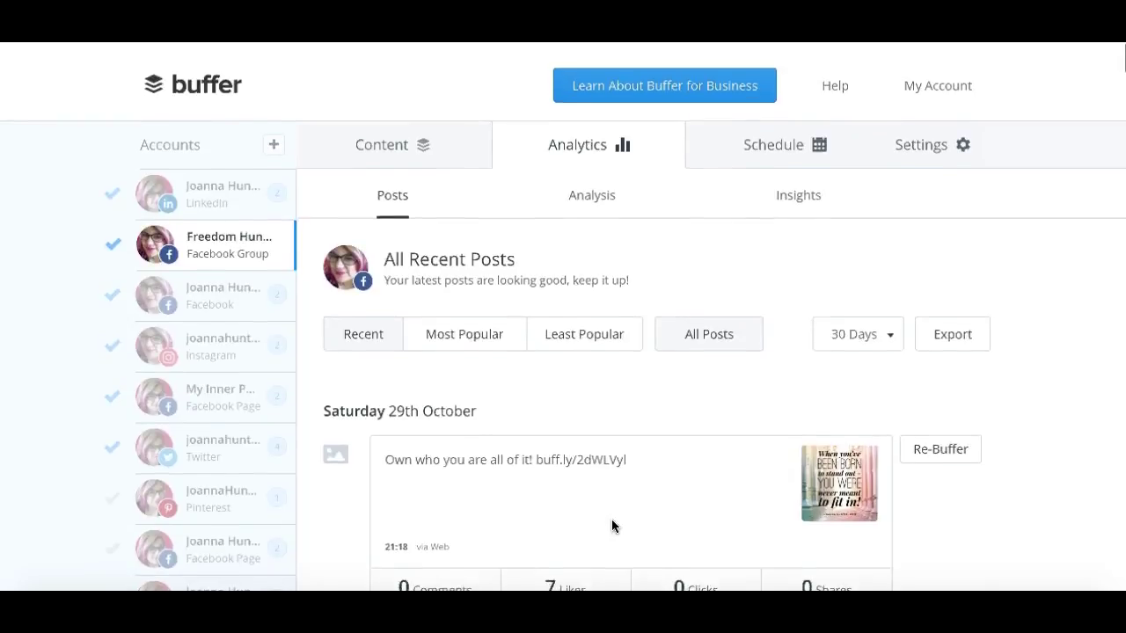
pyautogui.scroll(-1, 611, 526)
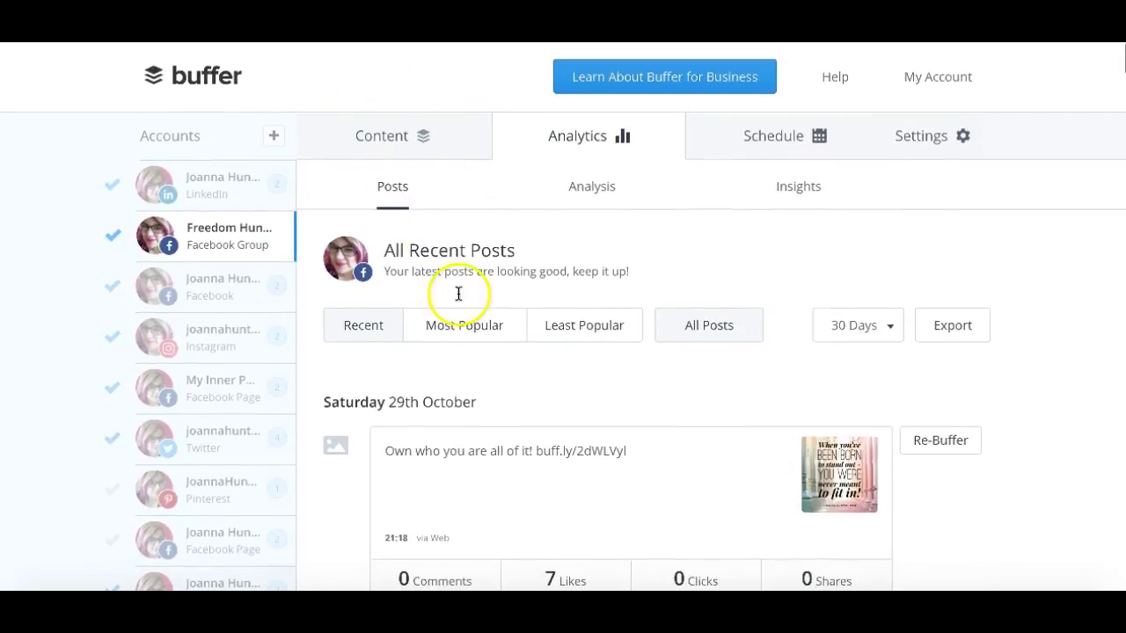